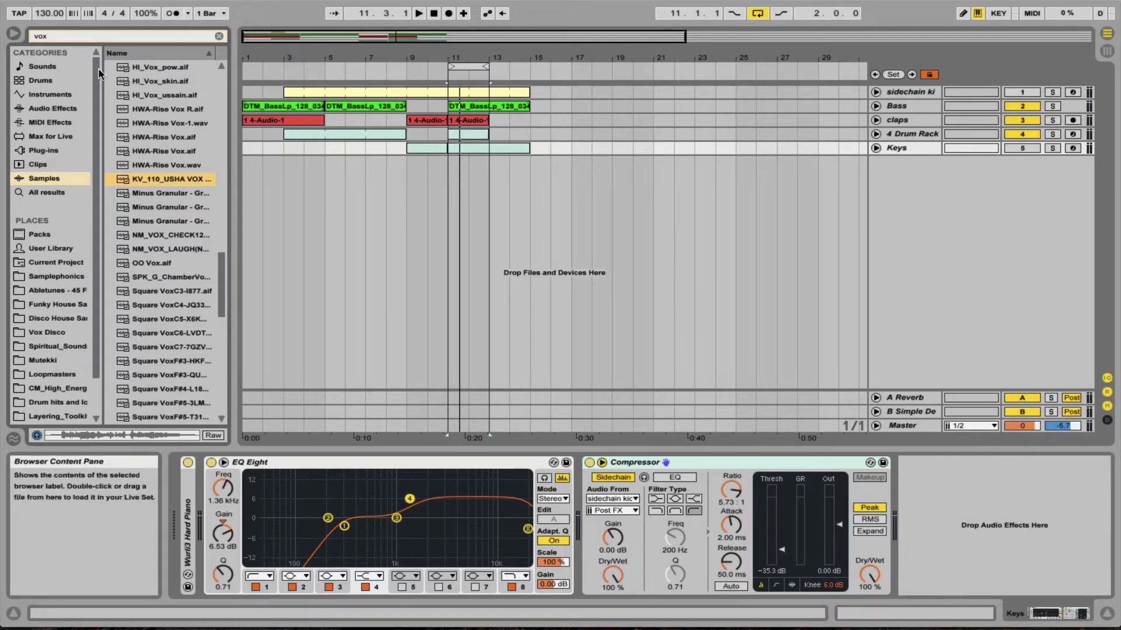
Step: Add the Simpler instrument to the arrangement on a new MIDI track below the Keys track
click(57, 96)
click(154, 109)
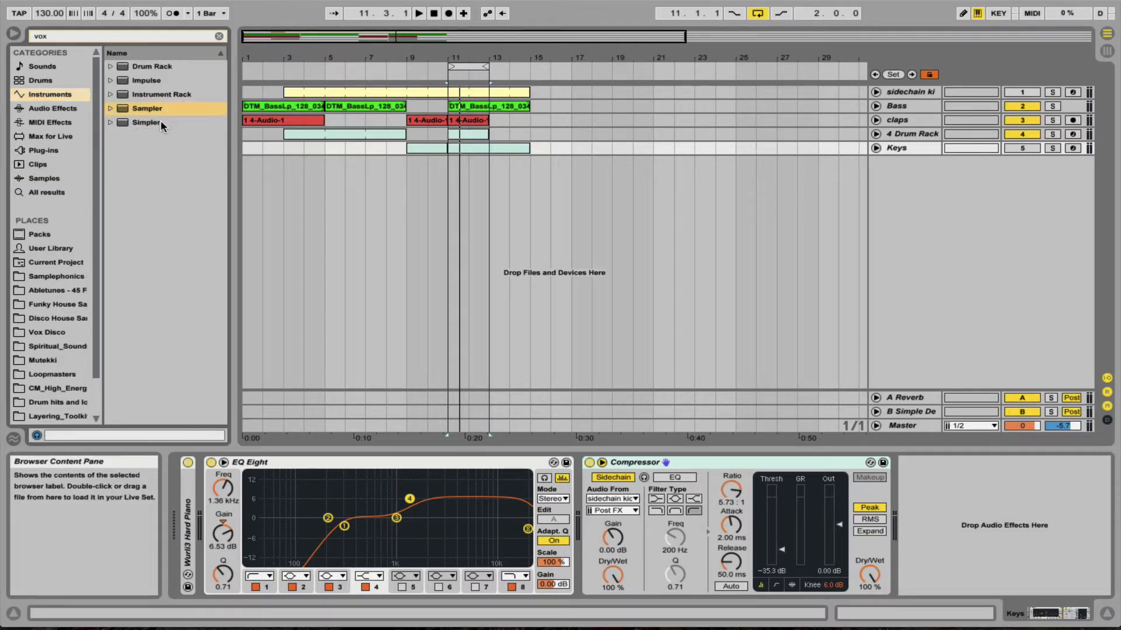
click(153, 122)
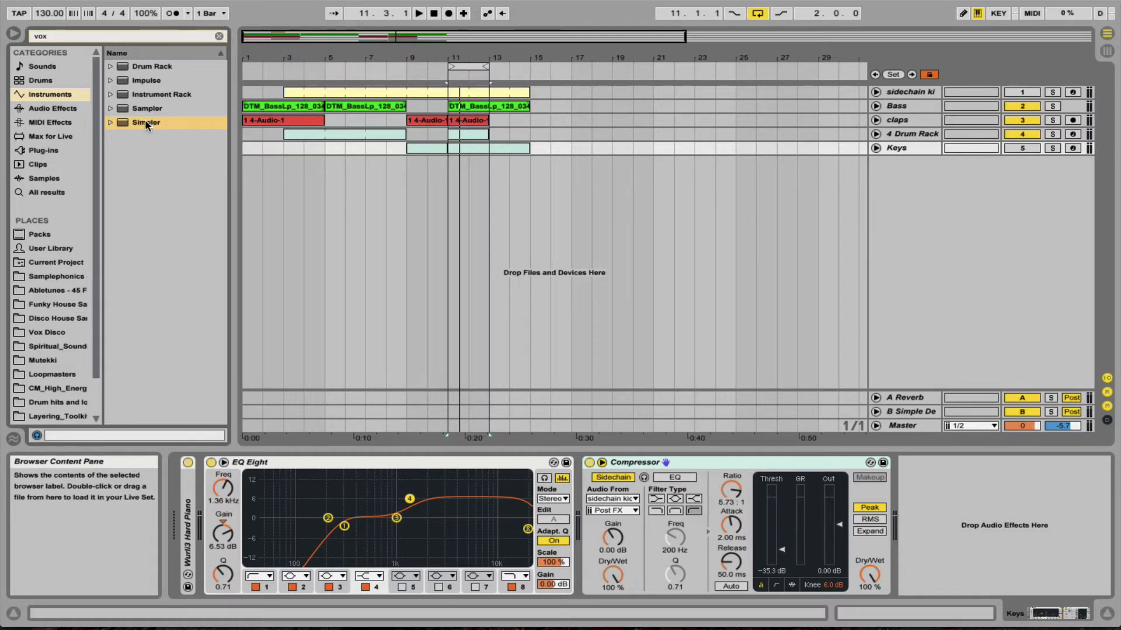
drag(146, 122, 910, 177)
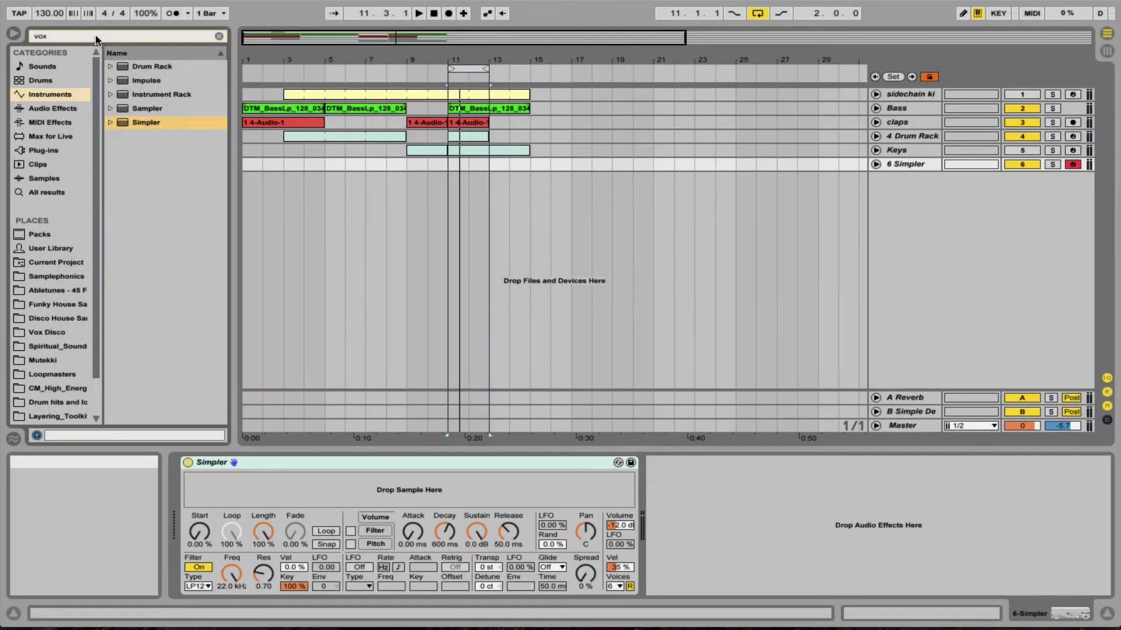
Step: Load the KV_110_USHA VOX sample into Simpler and set its start marker to where the vocal begins
click(95, 37)
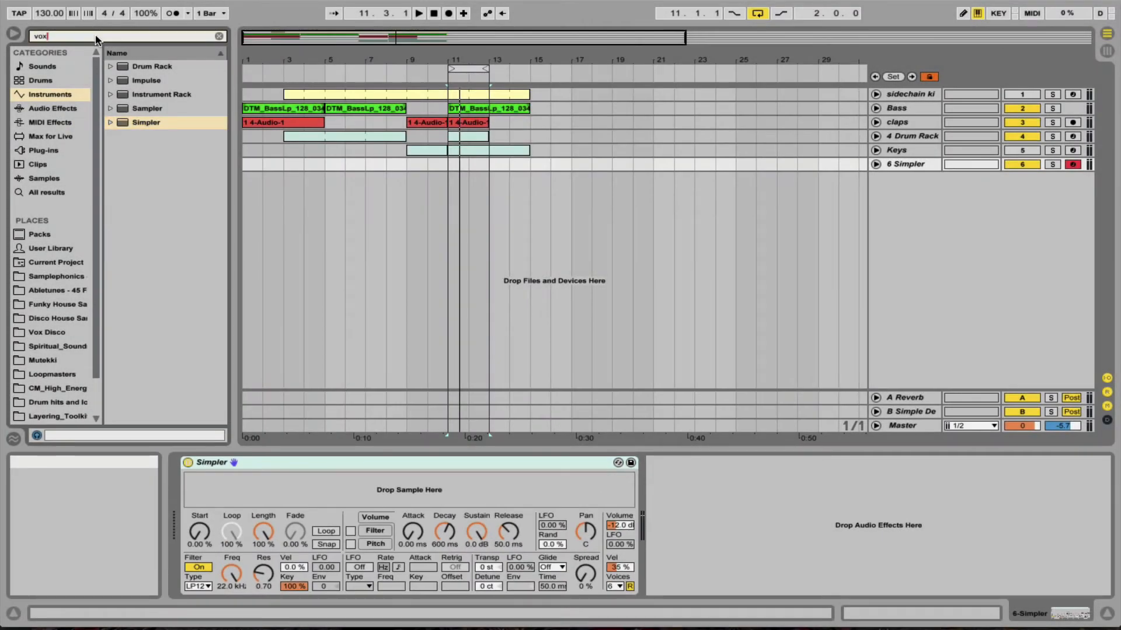
click(48, 178)
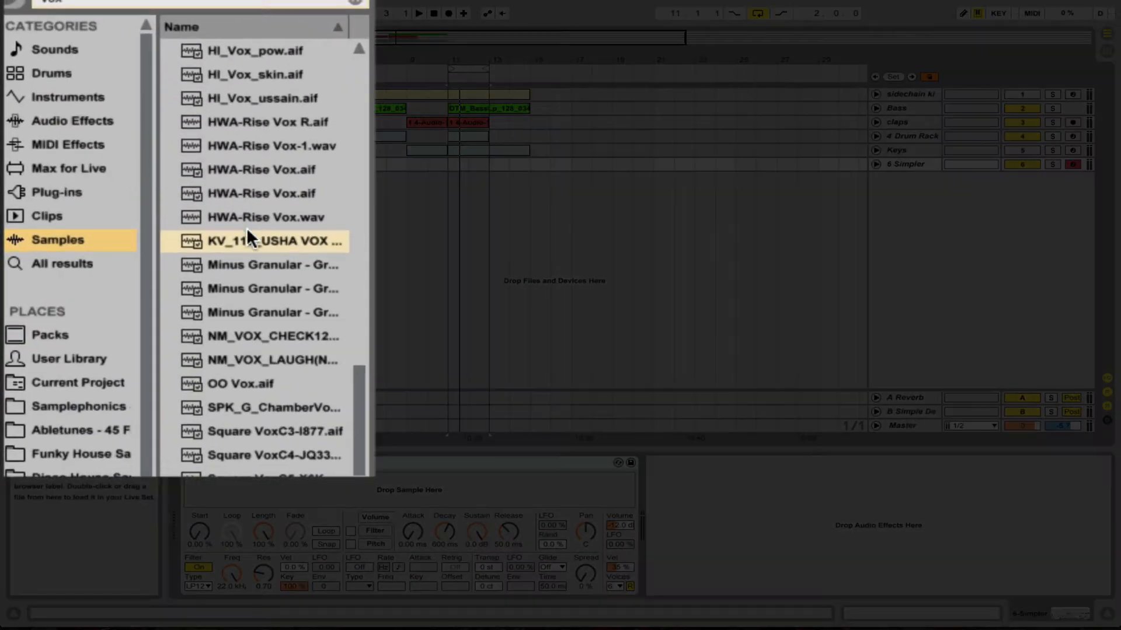
click(247, 242)
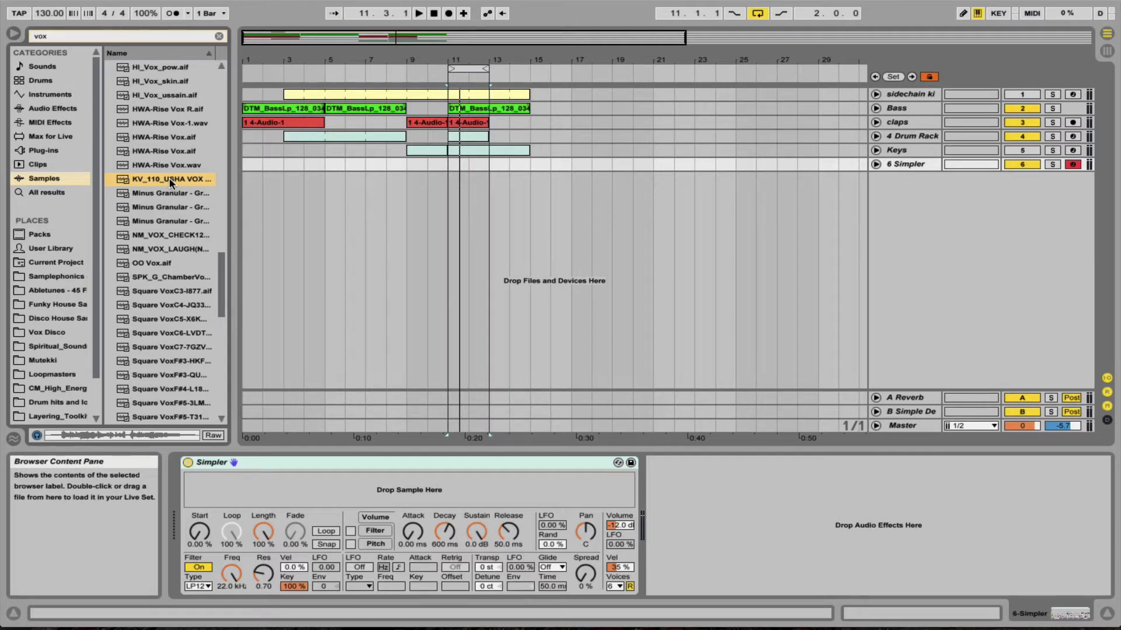
drag(166, 182, 394, 486)
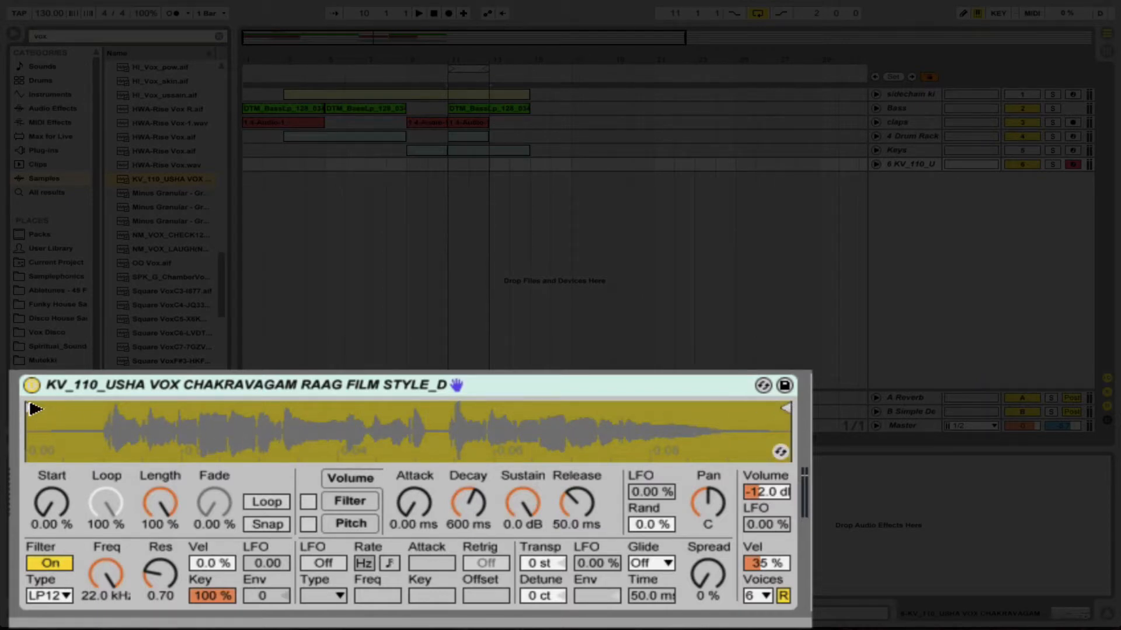
drag(33, 409, 111, 413)
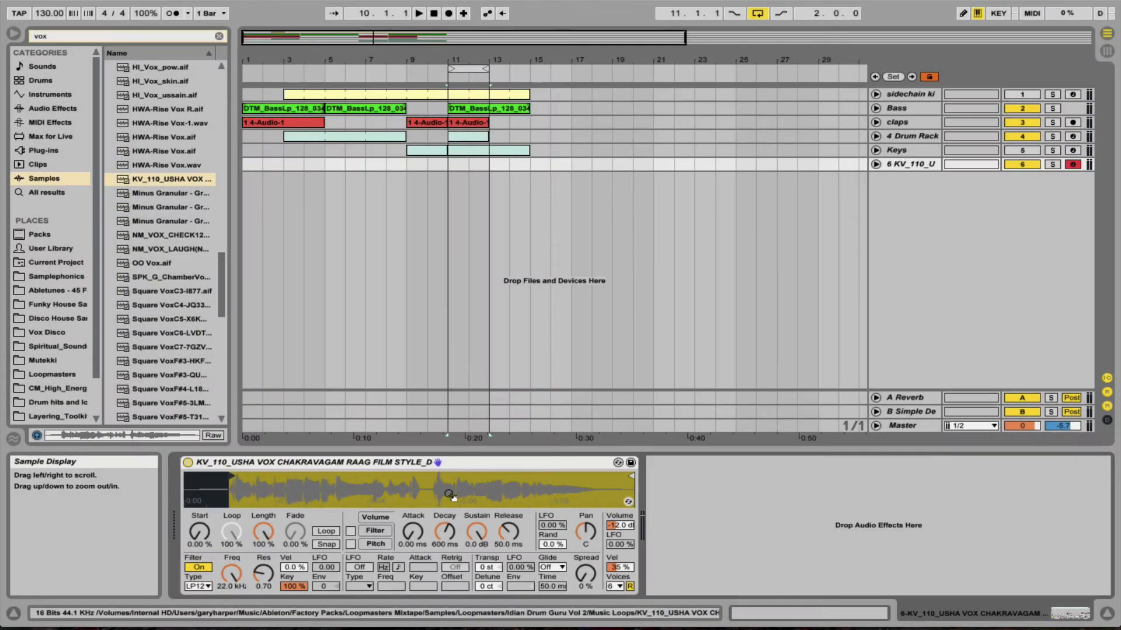
Step: Create an empty two-bar MIDI clip on the Simpler track from bar 11 to bar 13 and open it for note editing
click(455, 160)
drag(449, 164, 482, 166)
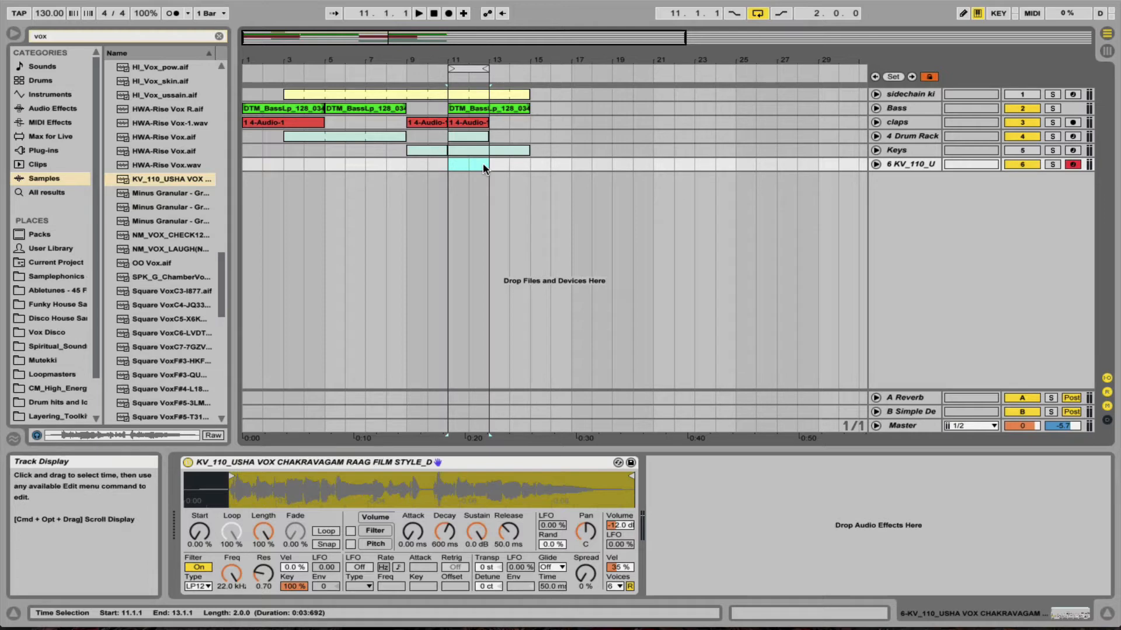
key(super+shift+m)
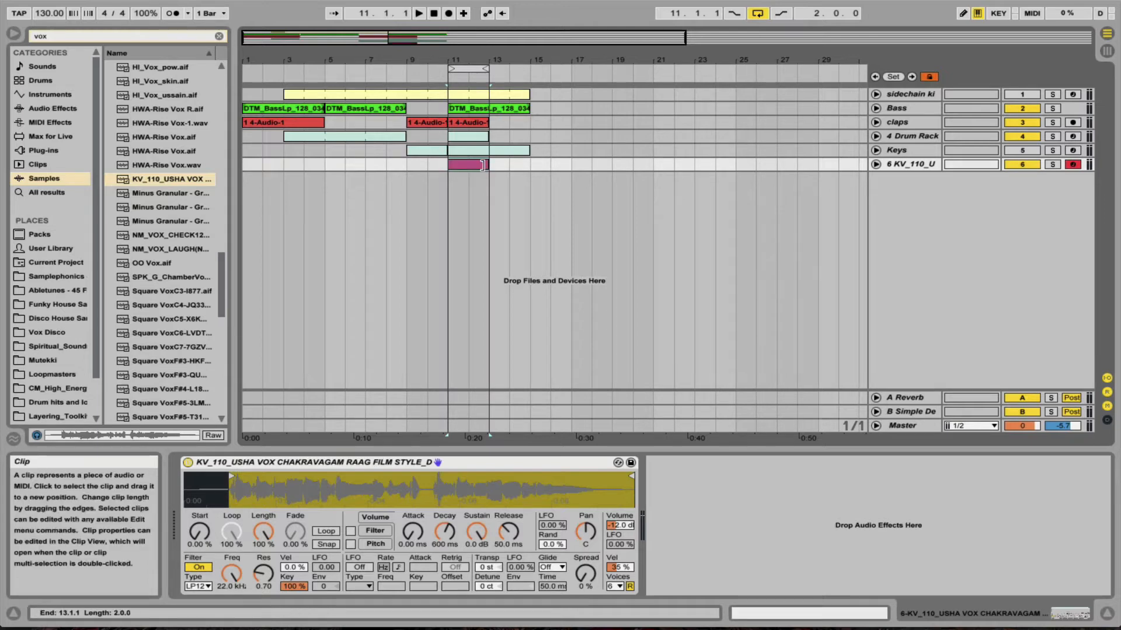
double_click(467, 165)
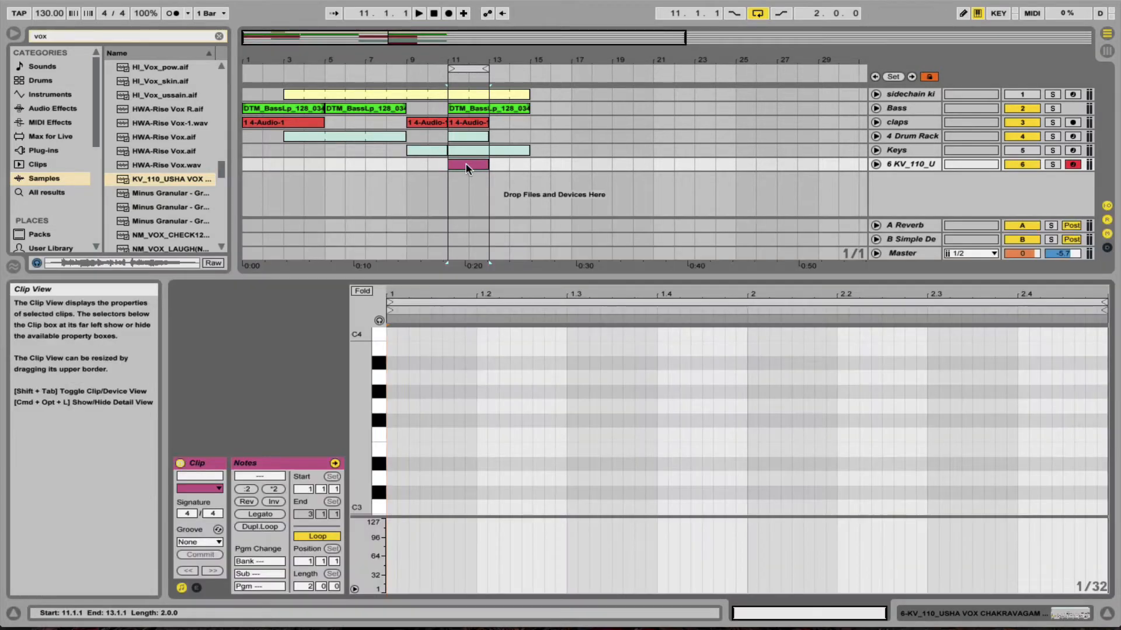
Step: Add a G#3 note at the clip's start, extend it over the full two bars, and hide the clip editor
double_click(390, 390)
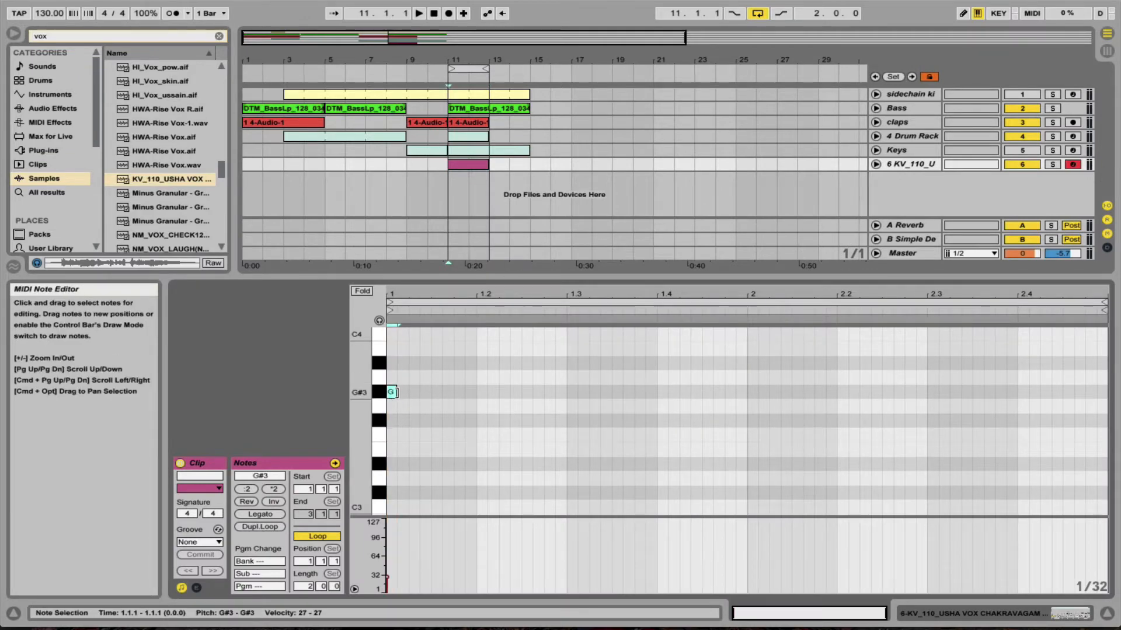
drag(395, 392, 747, 390)
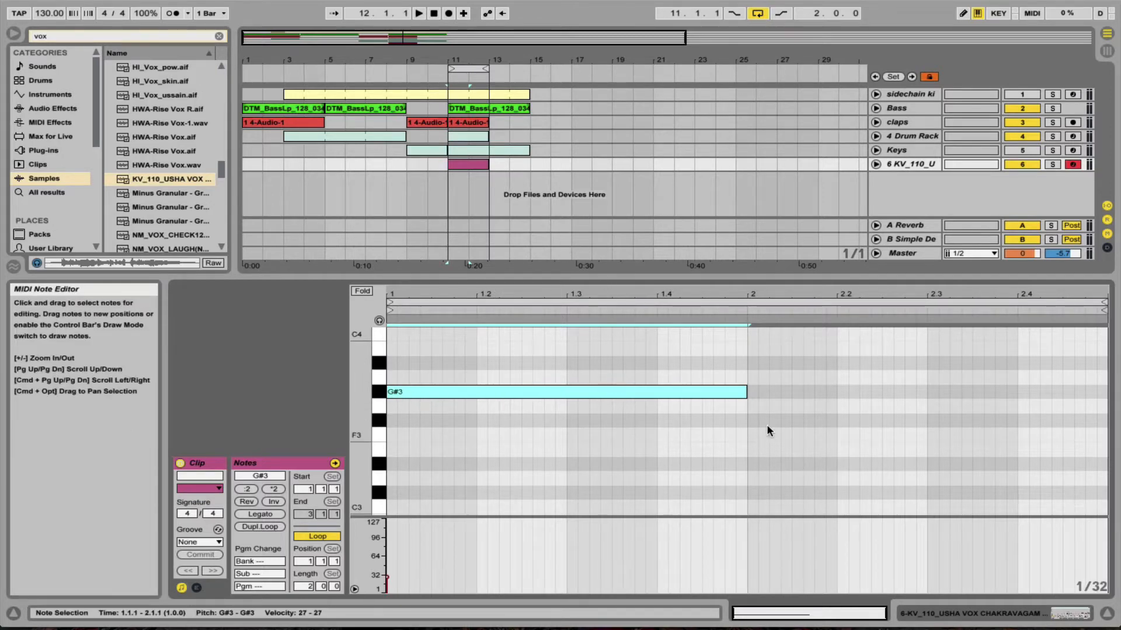
drag(747, 392, 406, 390)
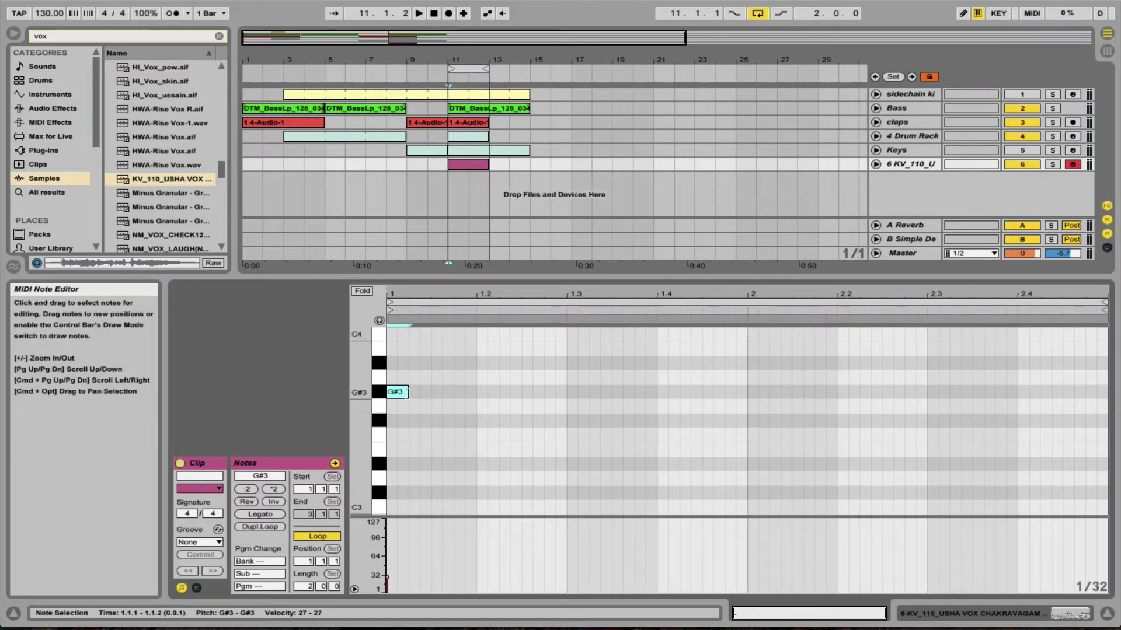
drag(407, 394, 747, 380)
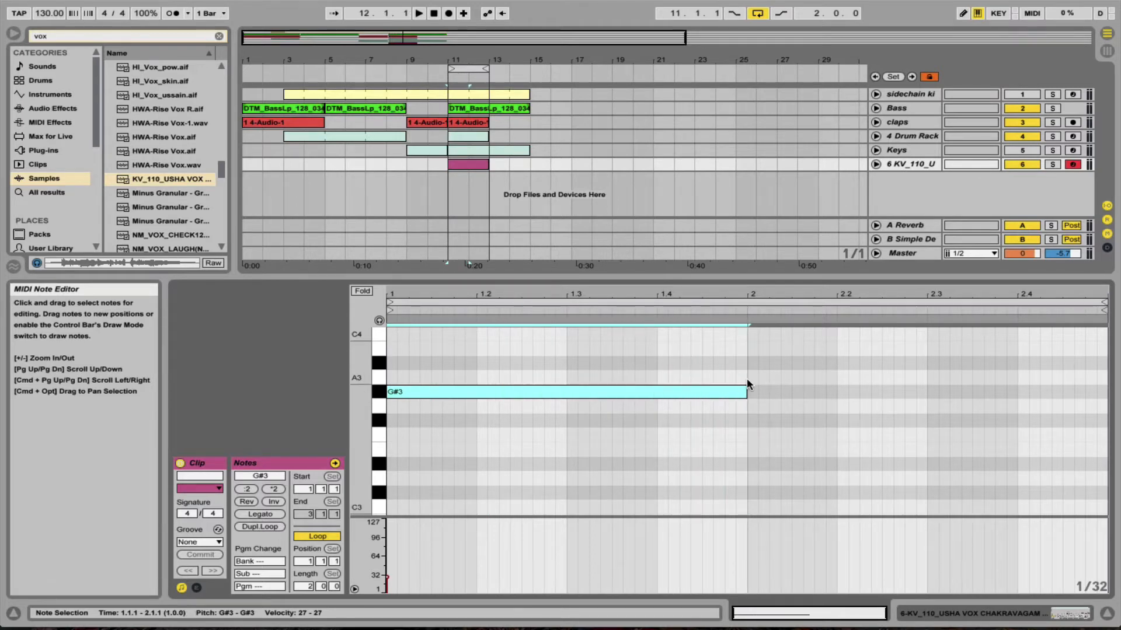
drag(746, 391, 1107, 363)
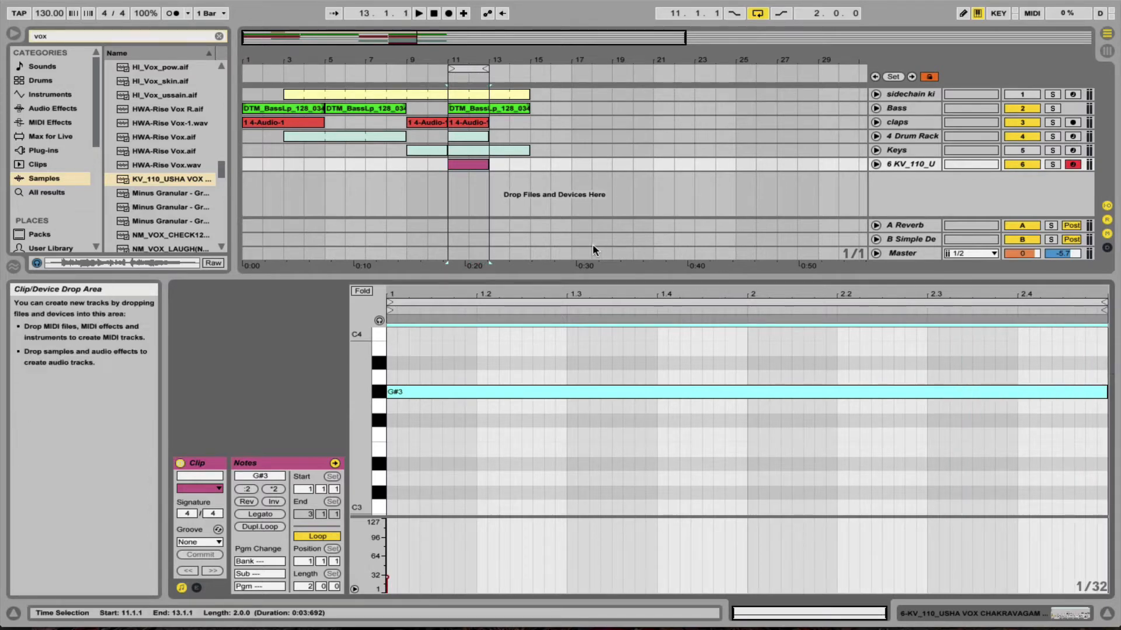
key(super+alt+l)
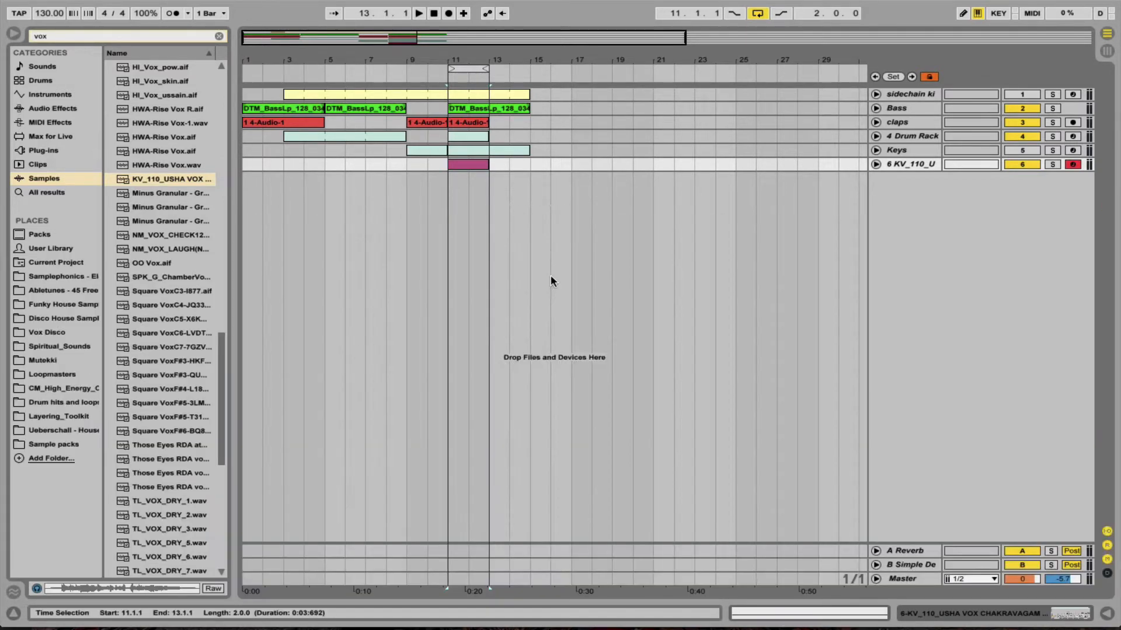
Step: Solo the vocal Simpler track and play back the looped section
double_click(901, 166)
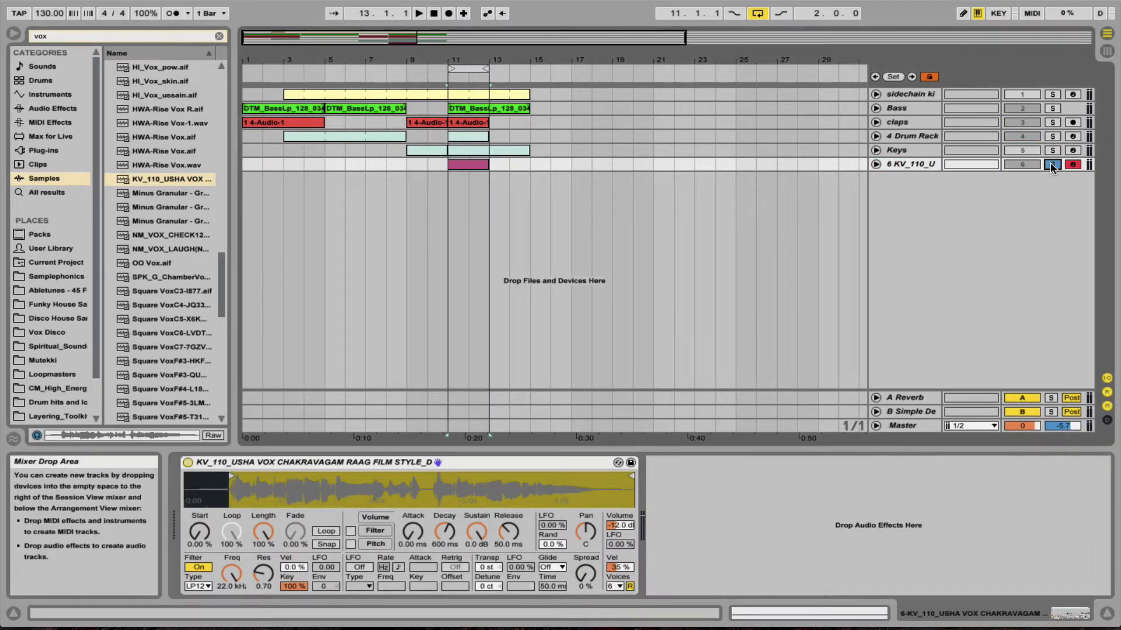
click(1052, 164)
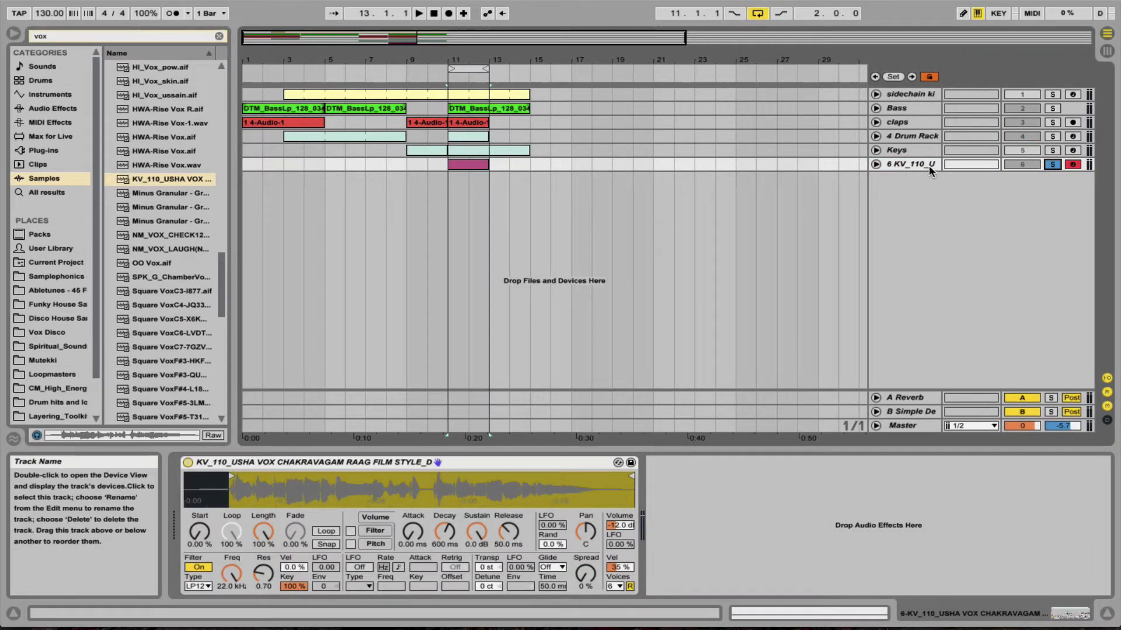
click(418, 14)
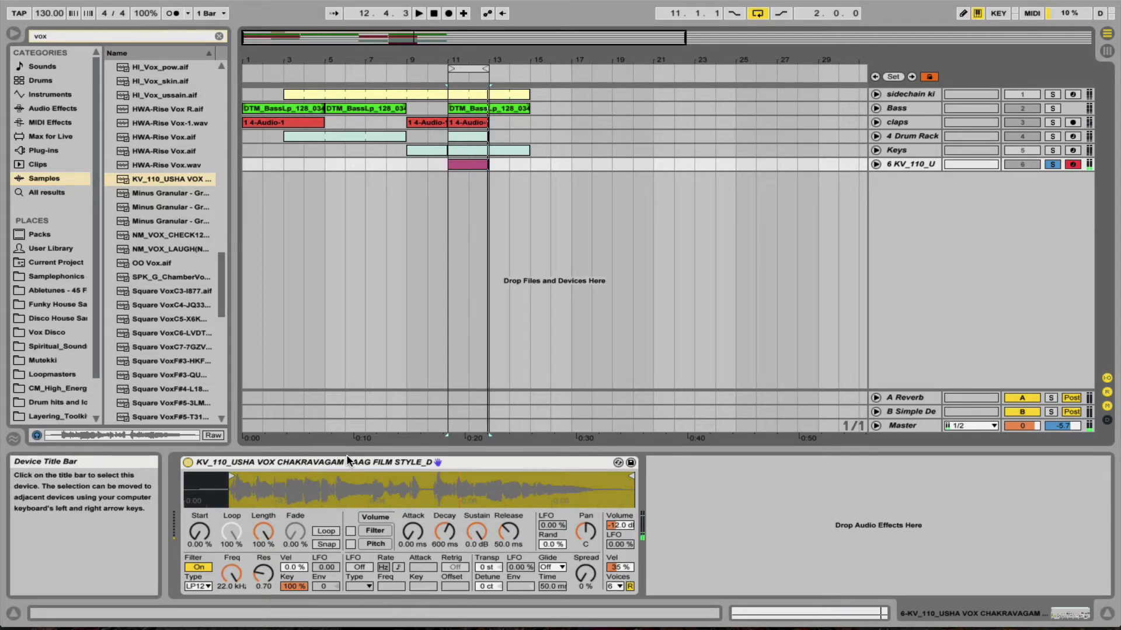
Step: Transpose the long note in the vocal track's MIDI clip down to C3
double_click(466, 163)
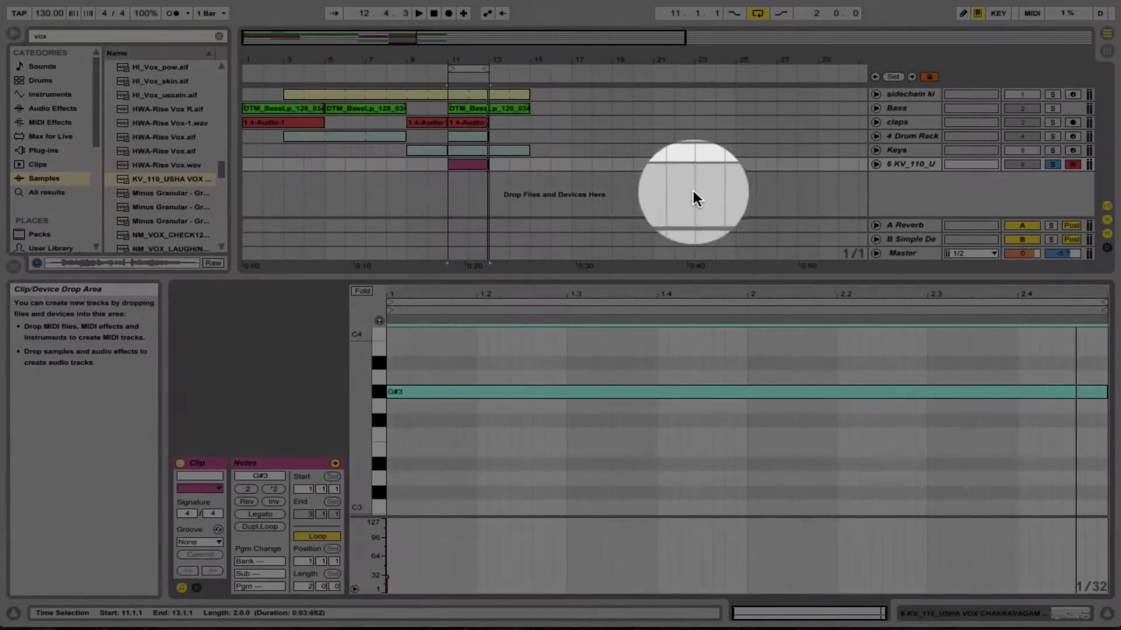
click(915, 165)
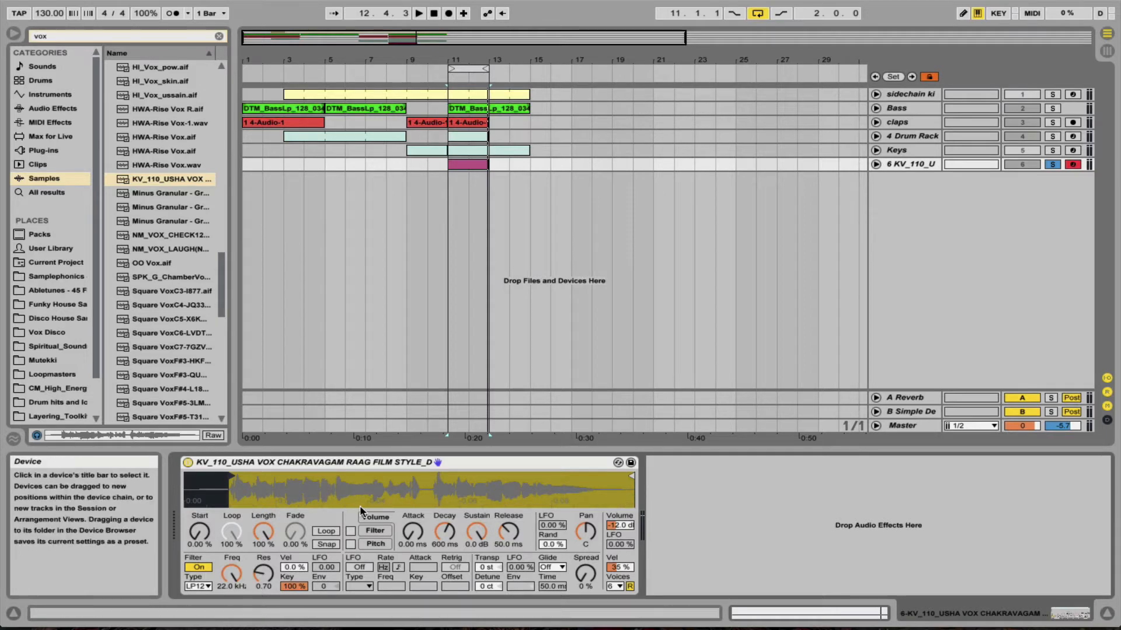
double_click(466, 165)
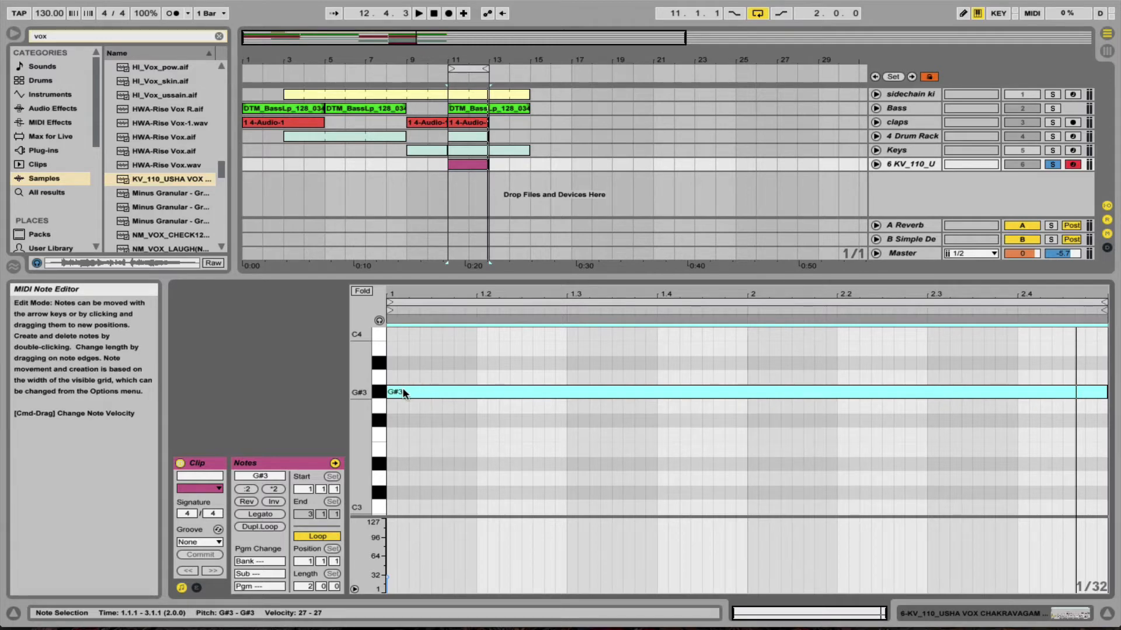
key(Down)
key(Down)
key(Down)
key(Down)
key(Down)
key(Down)
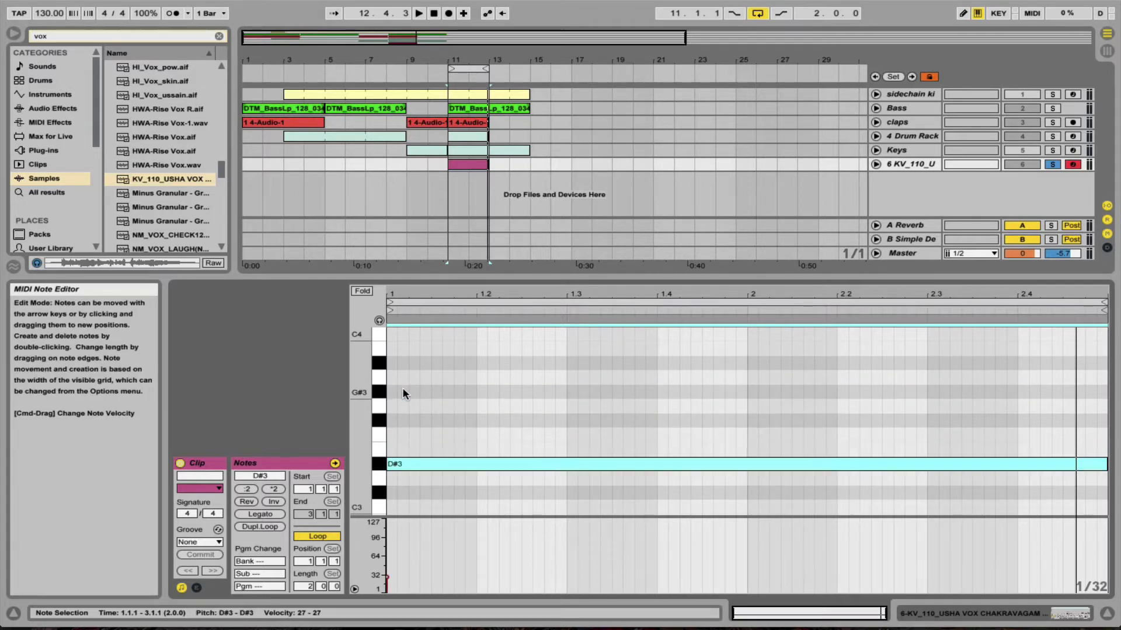
key(Down)
key(Down)
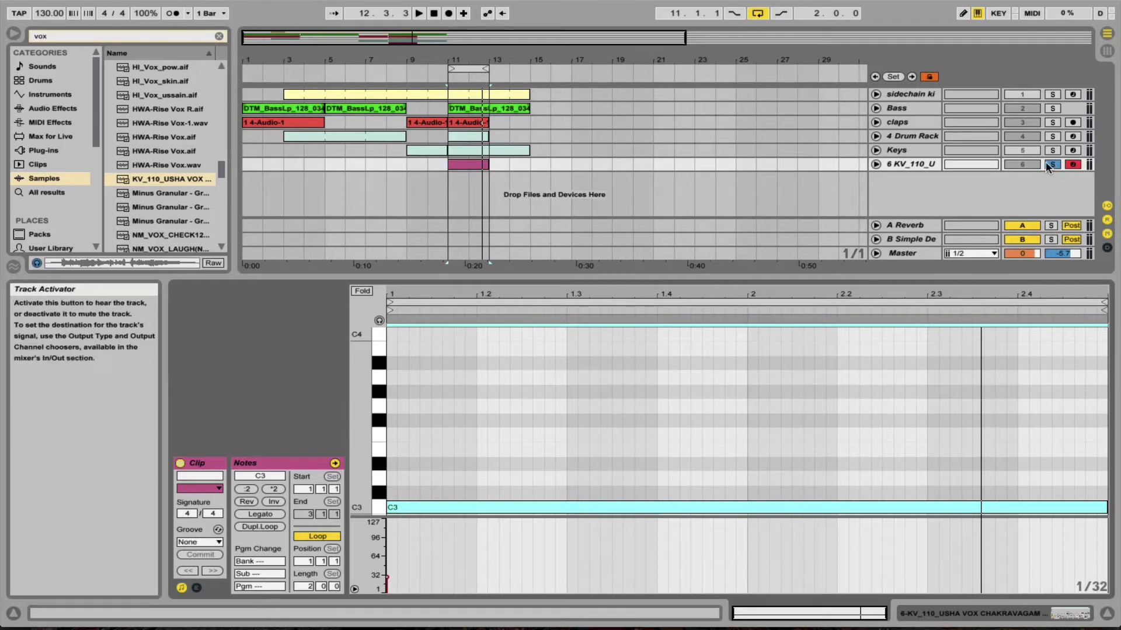
Step: Solo the Bass and Keys tracks alongside the vocal and play the loop with the clip editor hidden
click(1053, 110)
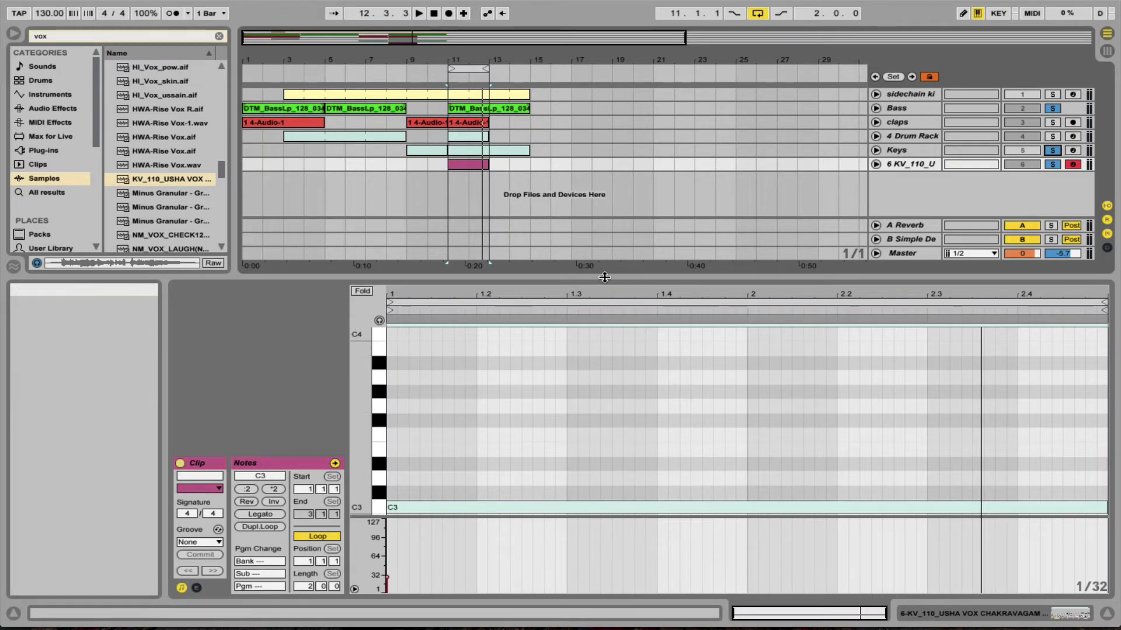
key(space)
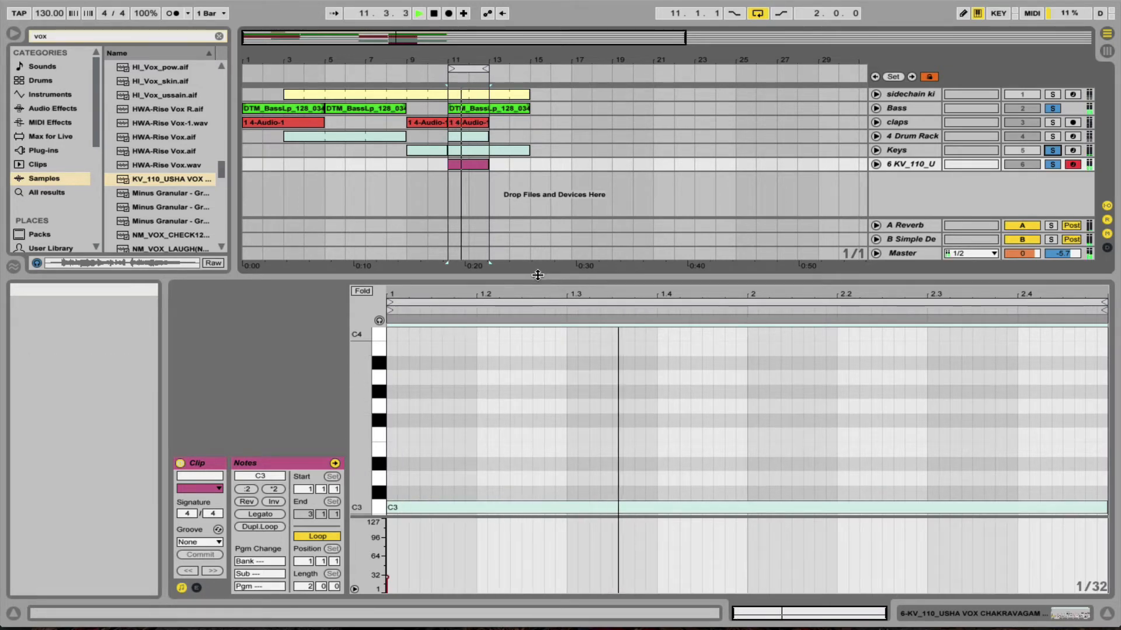
key(super+alt+l)
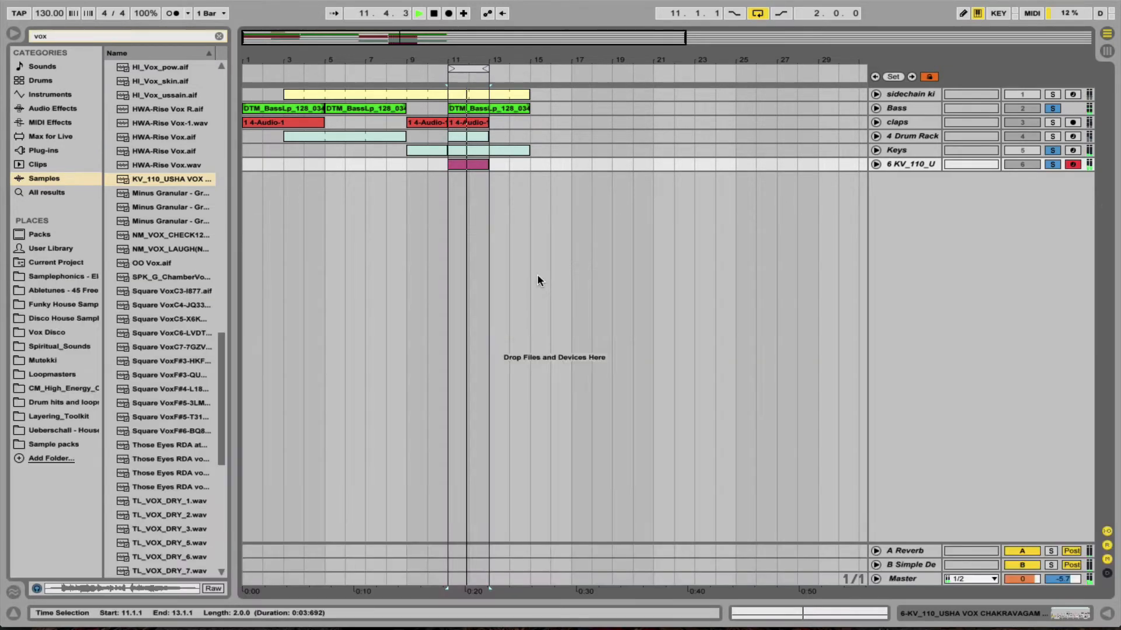
Step: Set the vocal Simpler's global transpose to +2 semitones while the loop plays
double_click(467, 164)
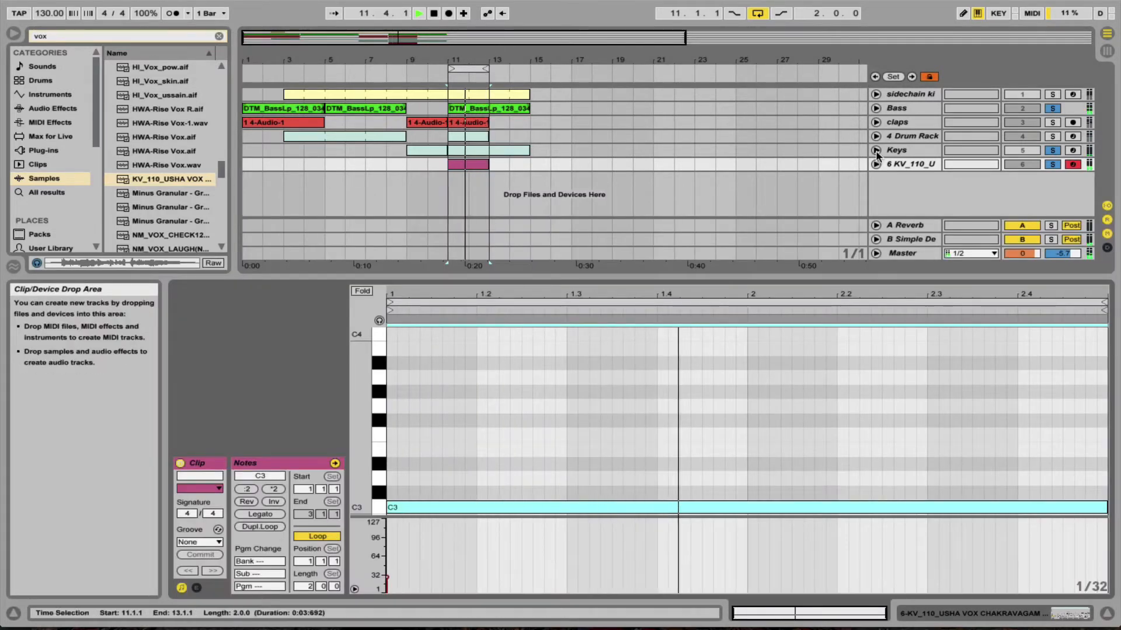
double_click(918, 165)
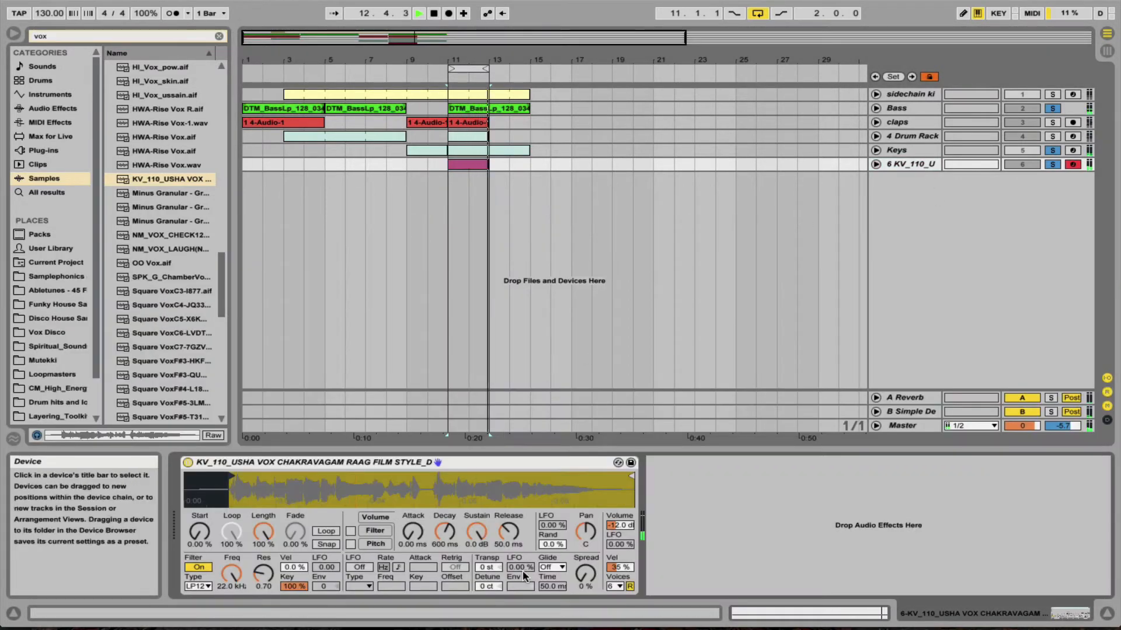
click(489, 566)
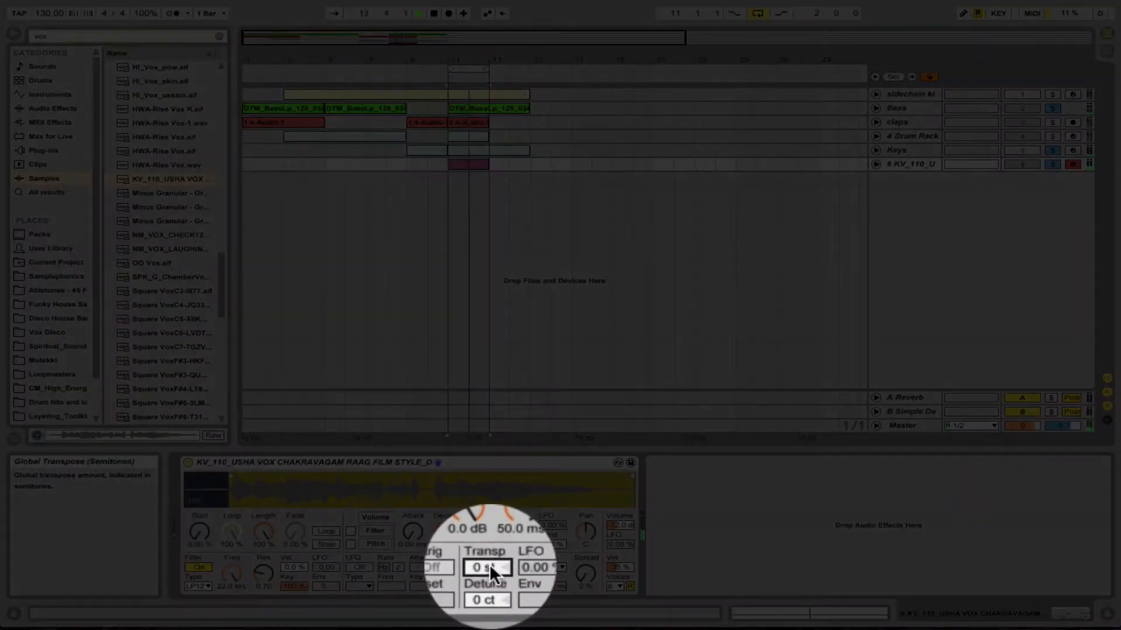
key(Up)
key(Up)
key(Up)
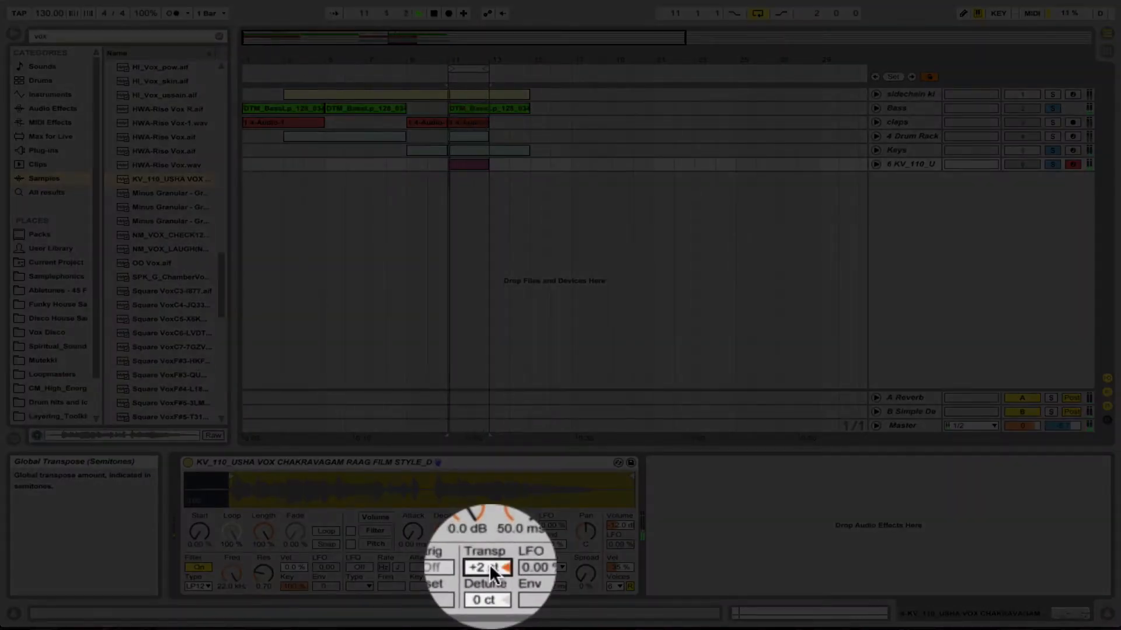
key(Down)
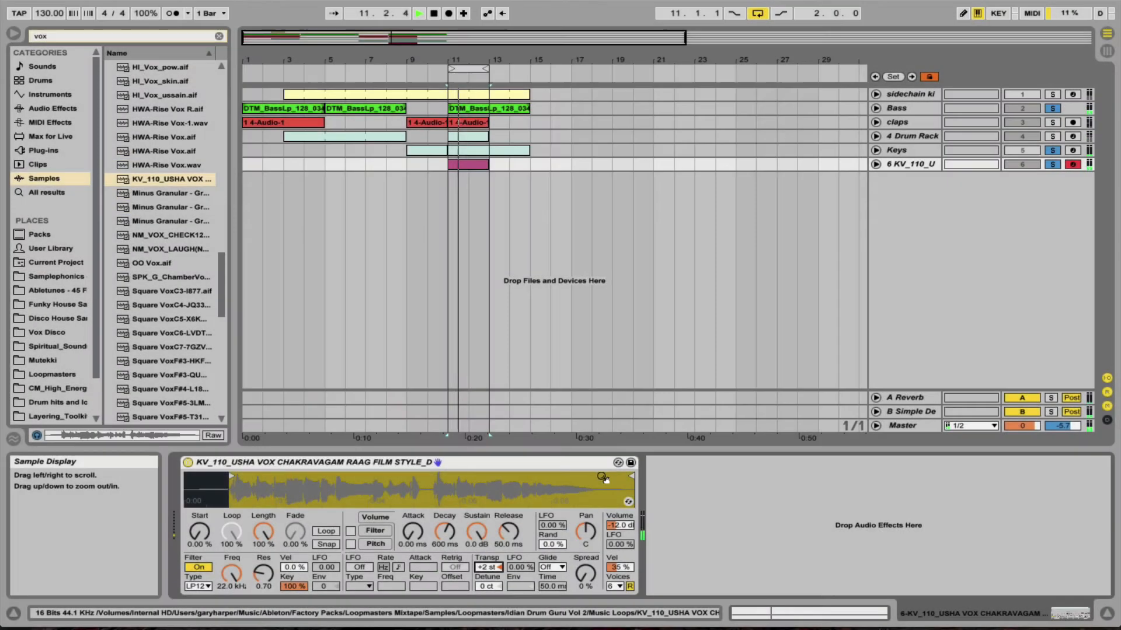
Step: Pull the sample's end marker in to leave only a short slice at the vocal's start, and stop playback
drag(632, 478, 244, 484)
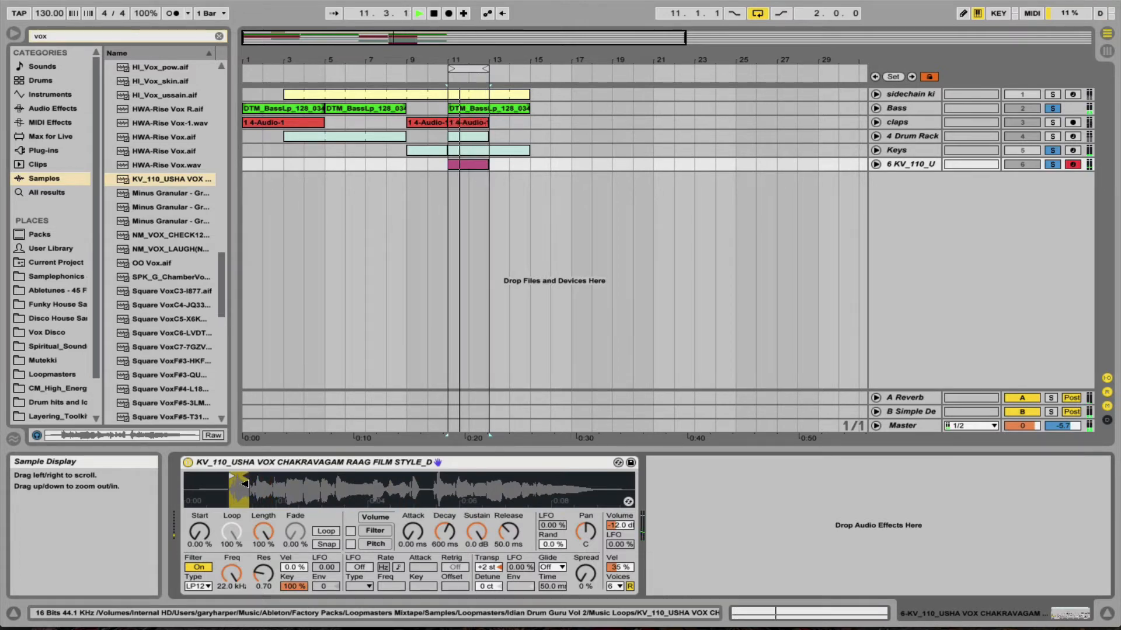
key(space)
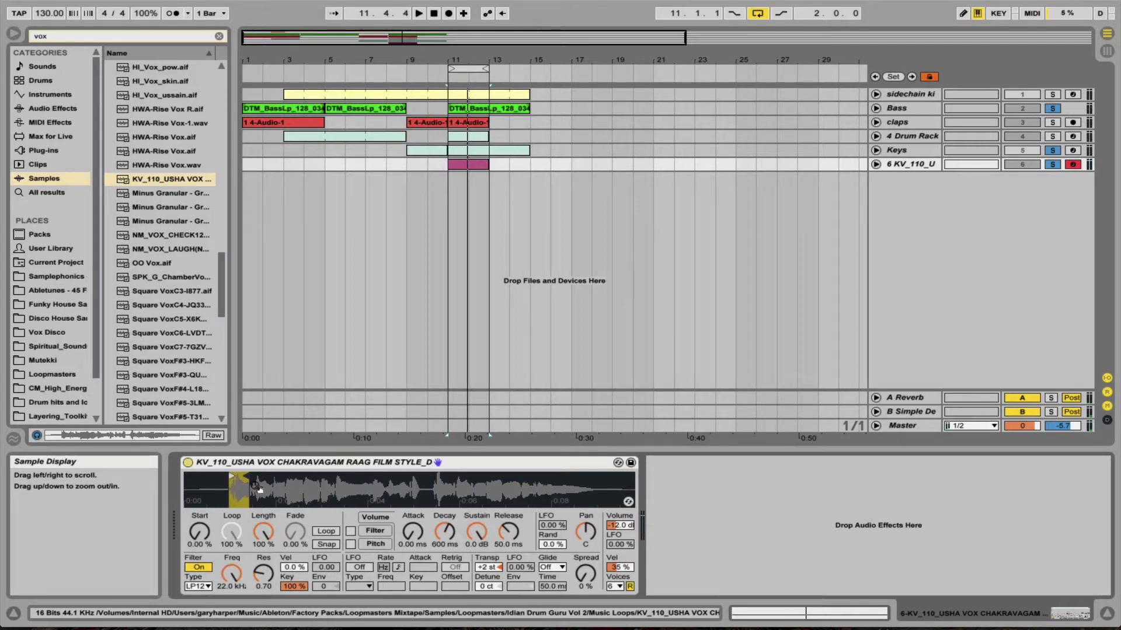
Step: Shorten the long C3 note in the vocal track's MIDI clip to one beat, keeping its start at 1.1.1
drag(238, 492, 237, 538)
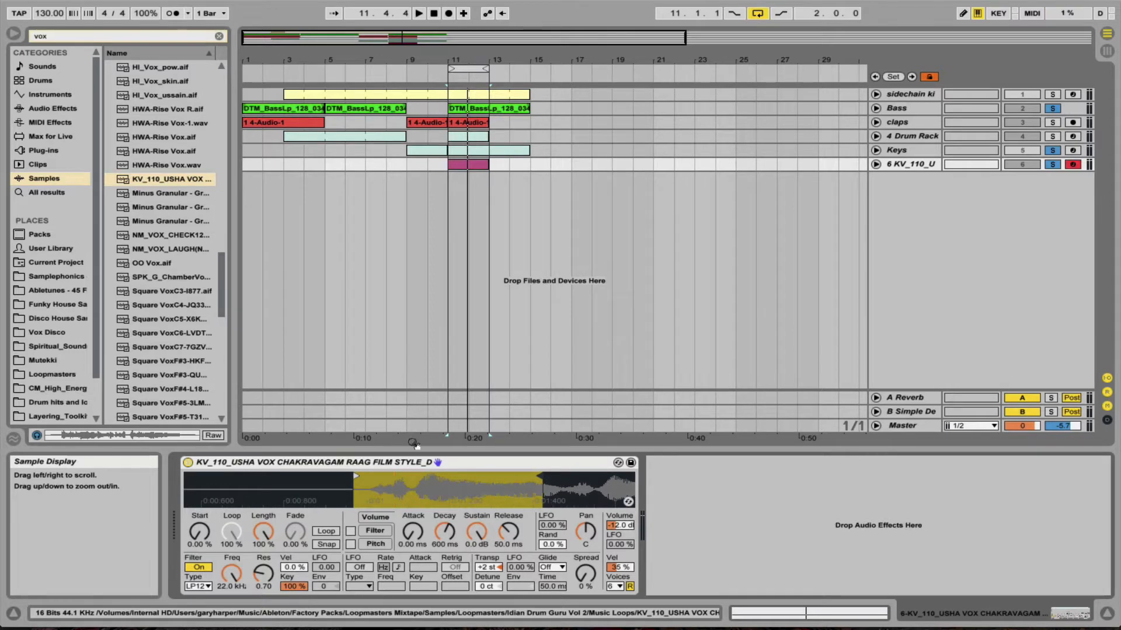
double_click(472, 163)
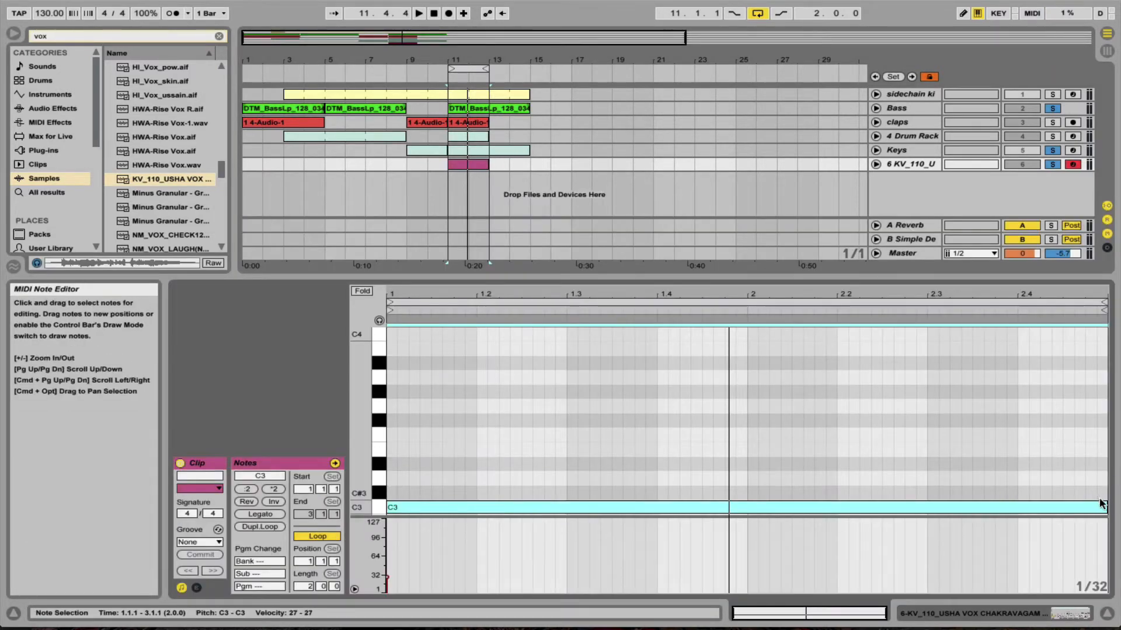
drag(1106, 507, 453, 529)
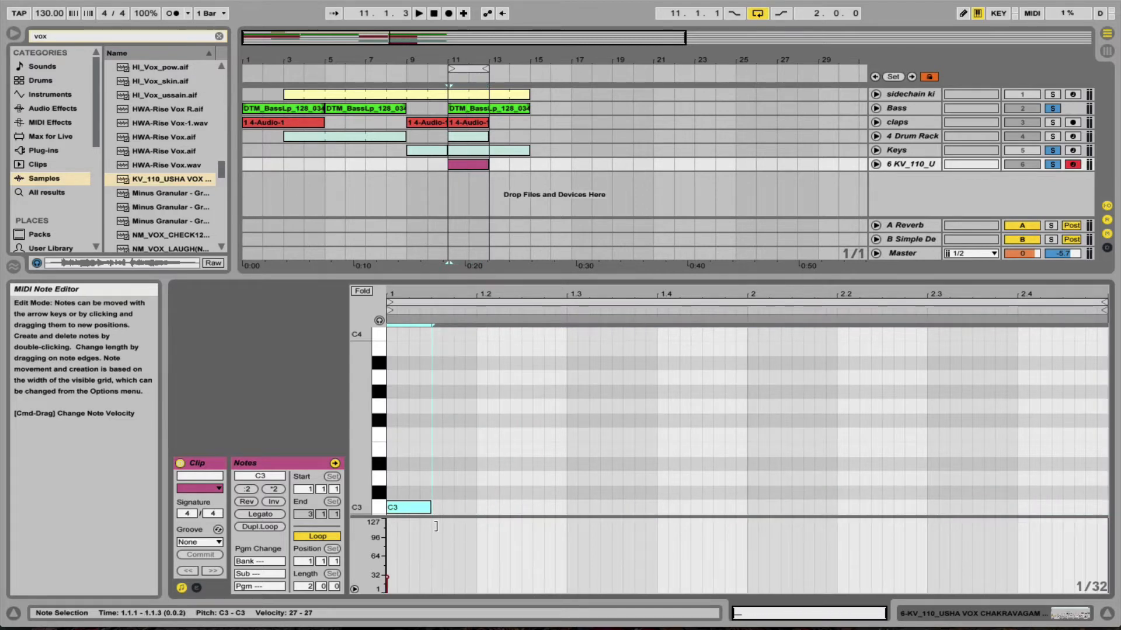
key(space)
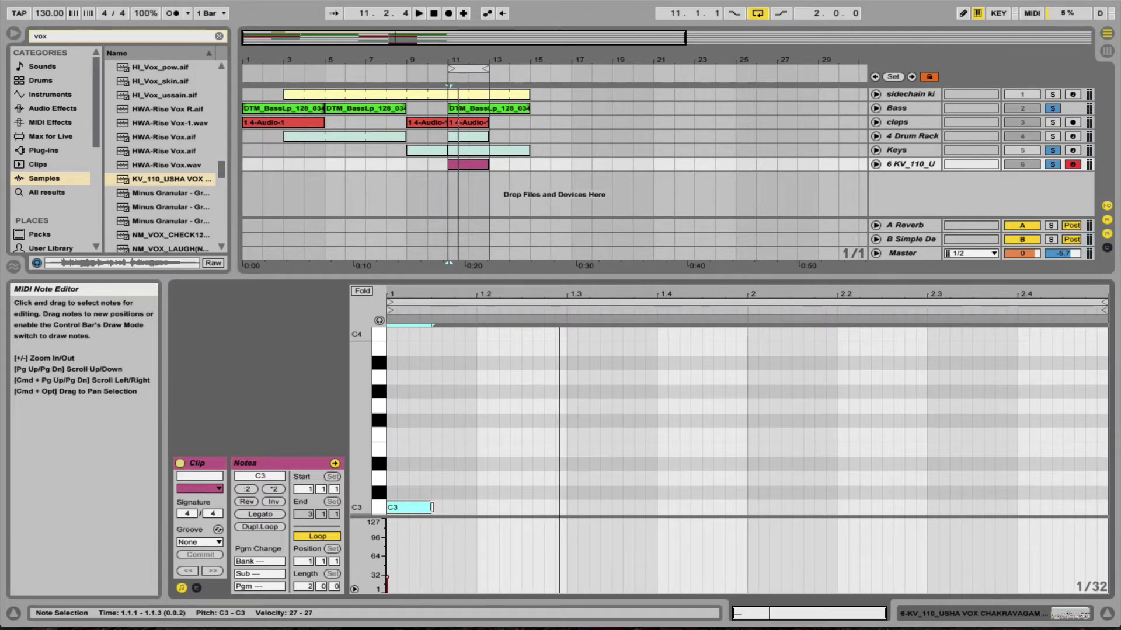
drag(432, 507, 474, 509)
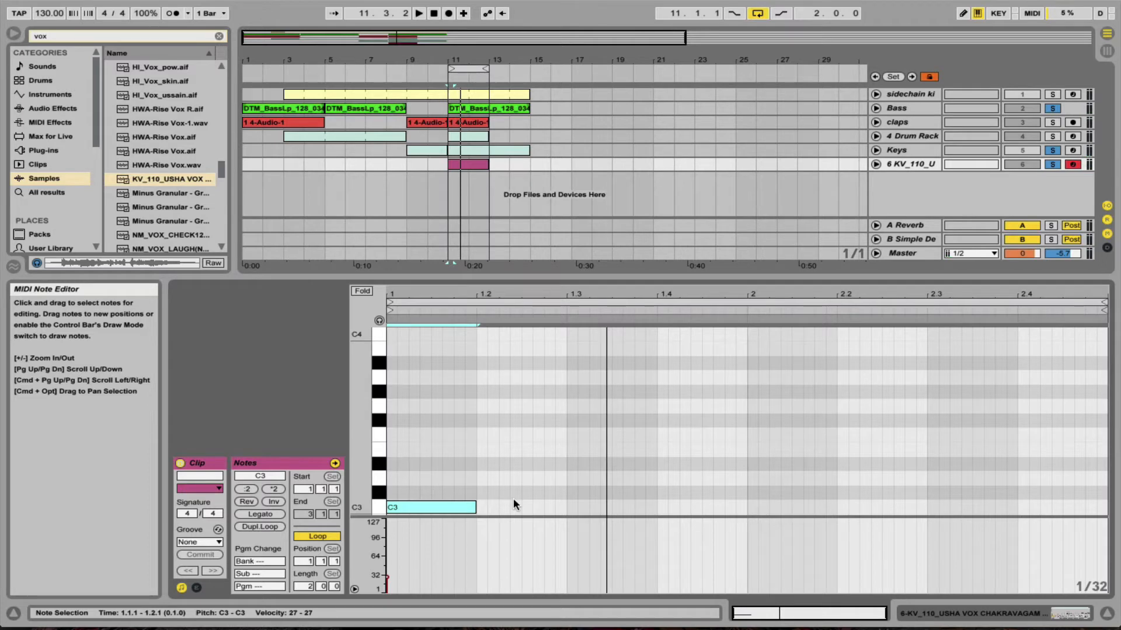
Step: Duplicate the one-beat C3 note to place further copies at 1.3.1, 1.4.3 and 2.3.1
key(ctrl+d)
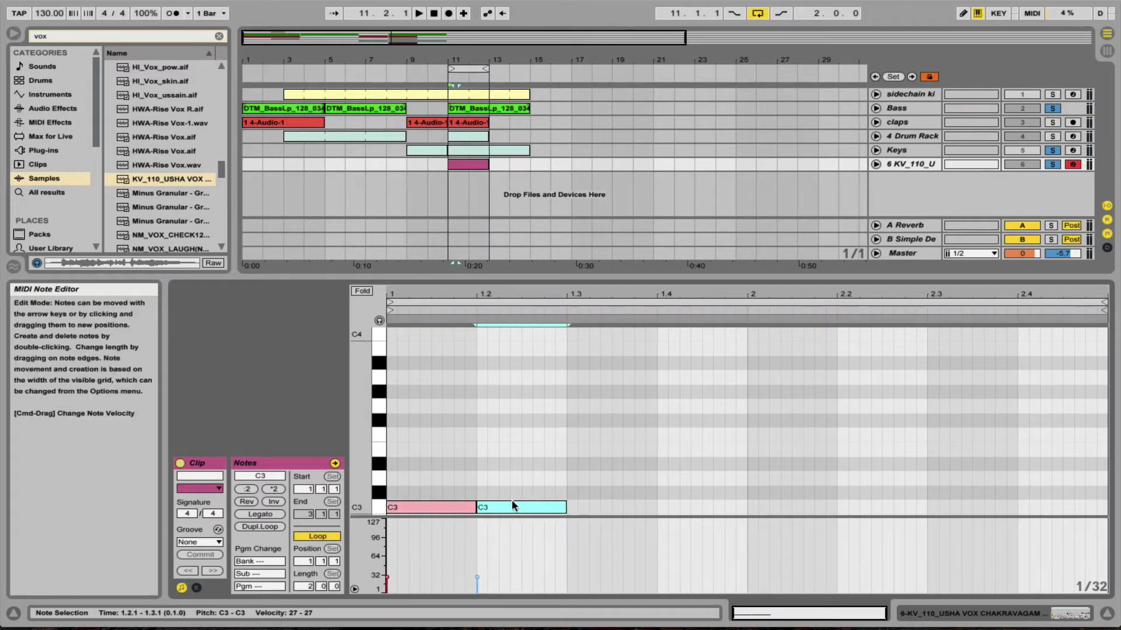
drag(512, 506, 596, 510)
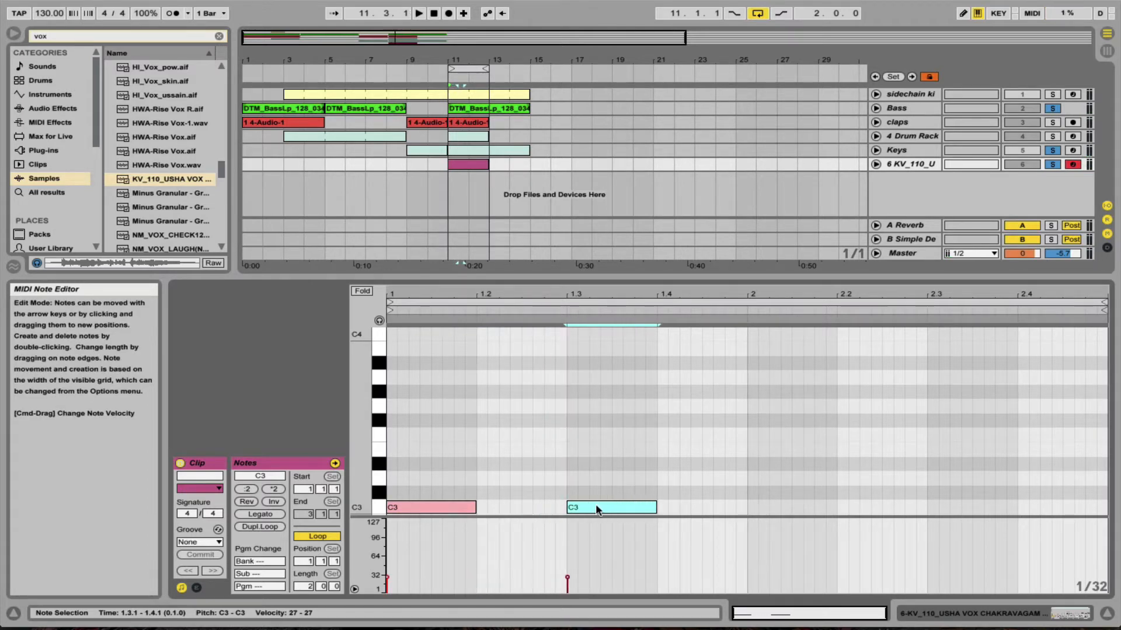
key(ctrl+d)
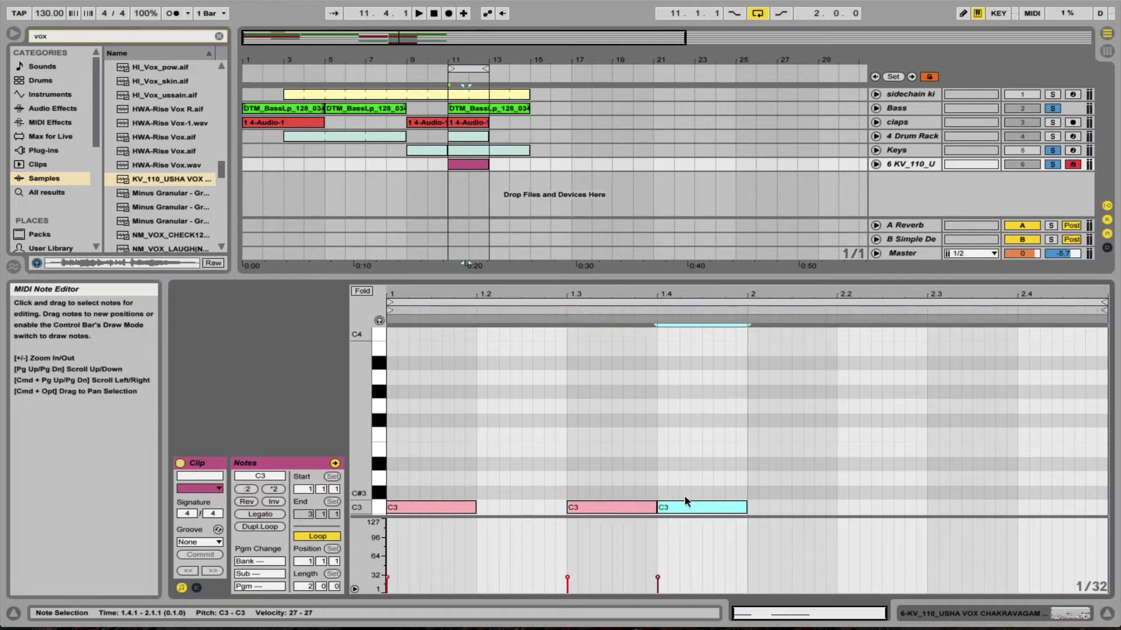
drag(687, 507, 738, 511)
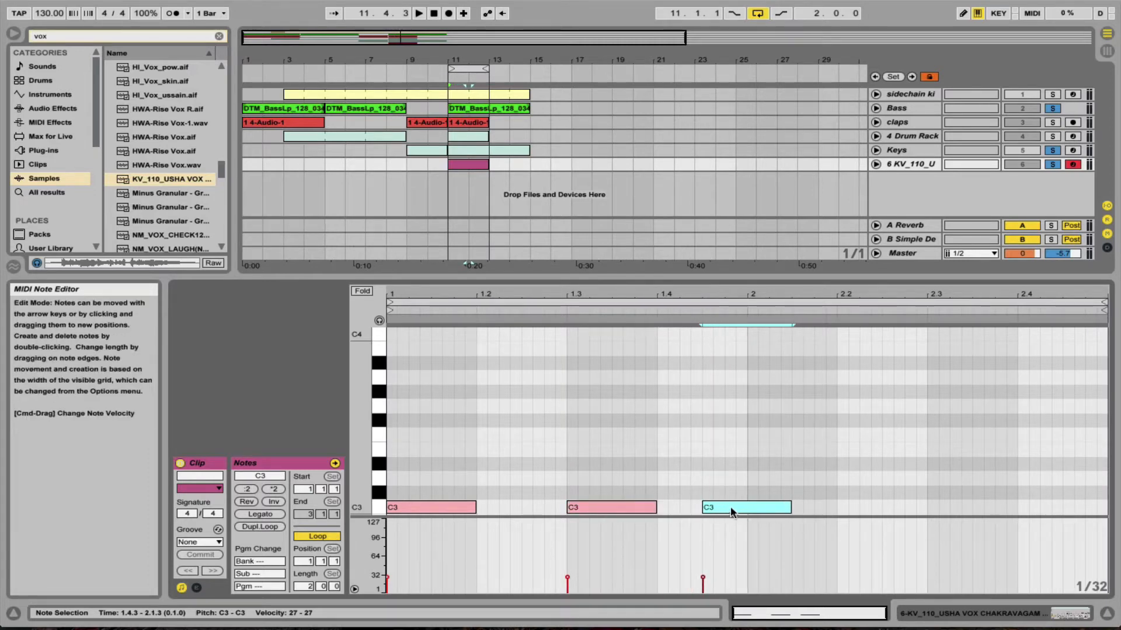
key(ctrl+d)
drag(817, 509, 1009, 510)
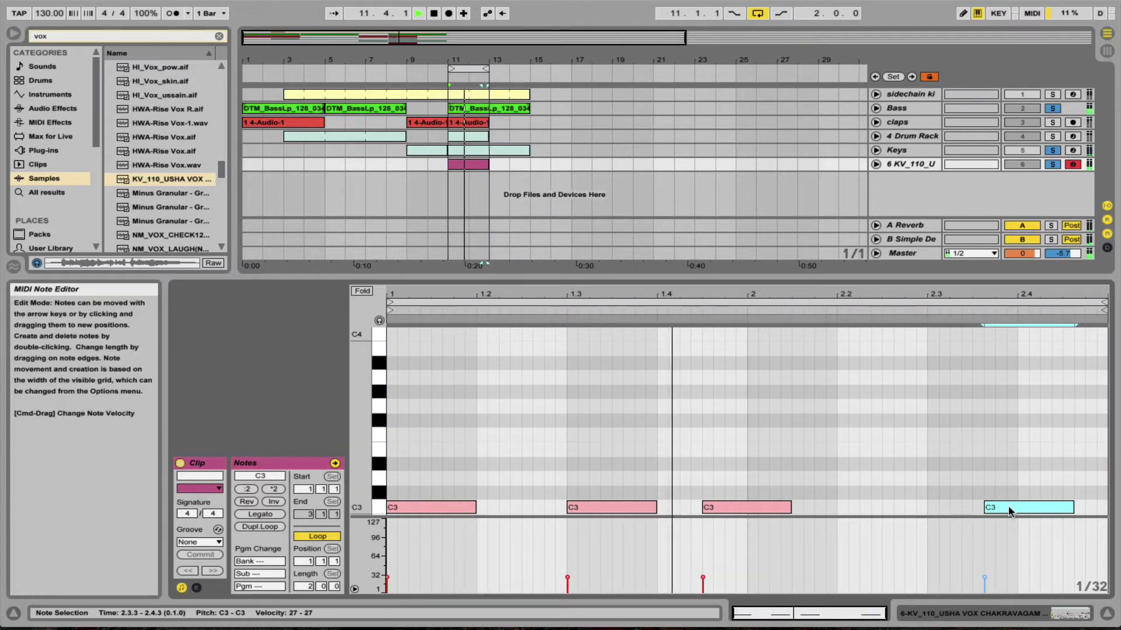
drag(1005, 508, 950, 510)
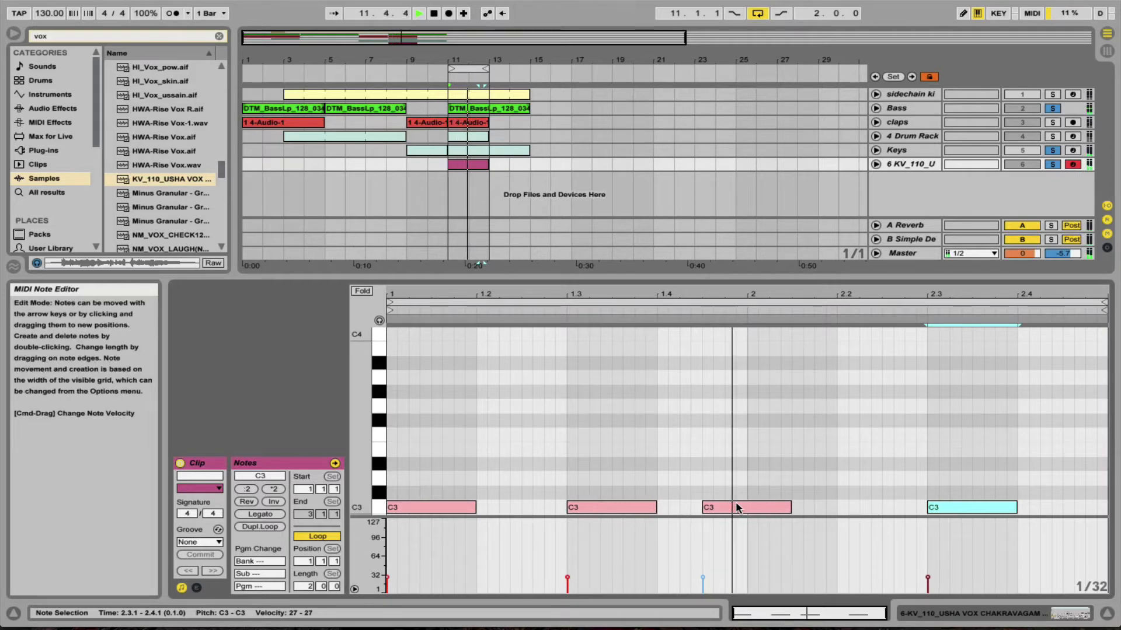
Step: Shorten the third C3 note to a sixteenth and make the last note run from 2.3.3 to the clip's end
click(759, 476)
drag(789, 509, 724, 516)
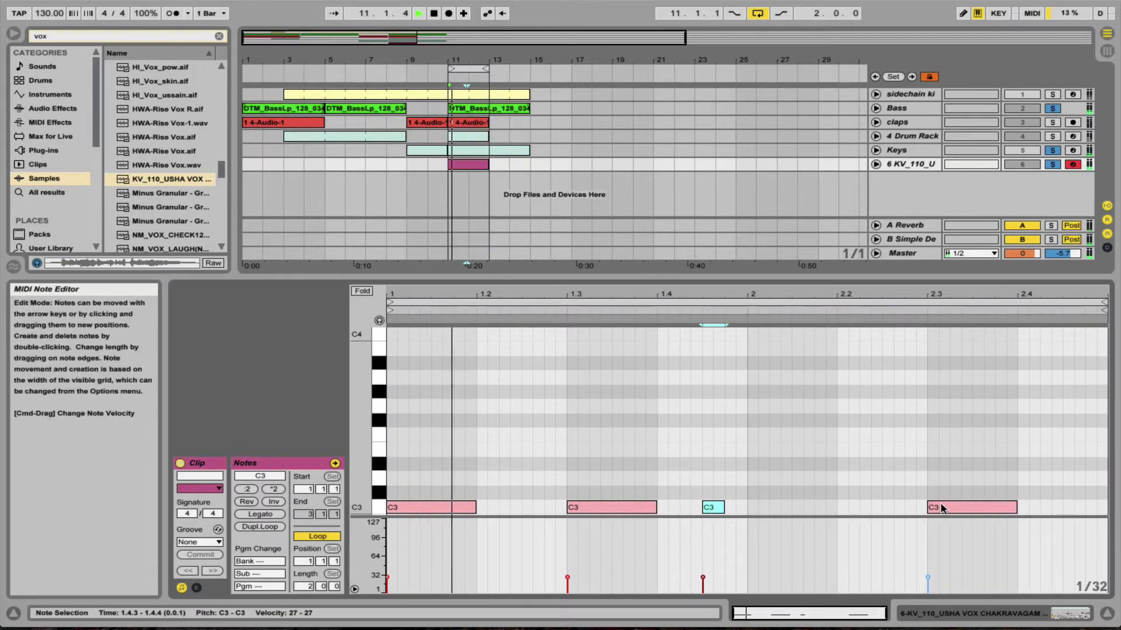
drag(988, 509, 1105, 507)
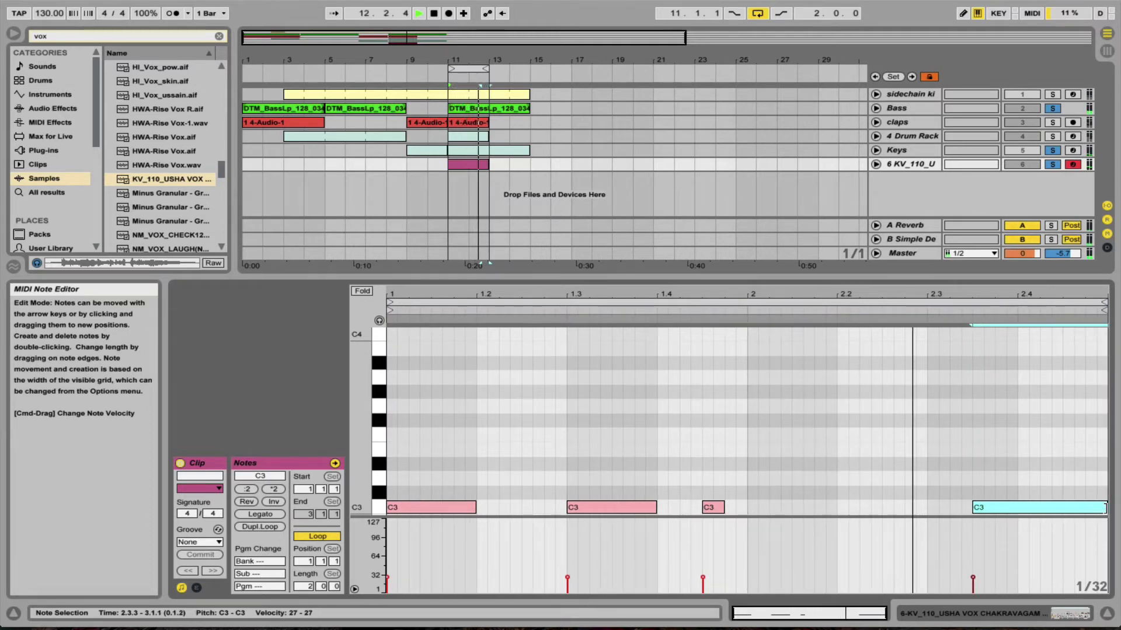
key(space)
Step: Shift the vocal Simpler's sample start and end markers later in the waveform while the loop plays, past the first quiet onset
click(573, 380)
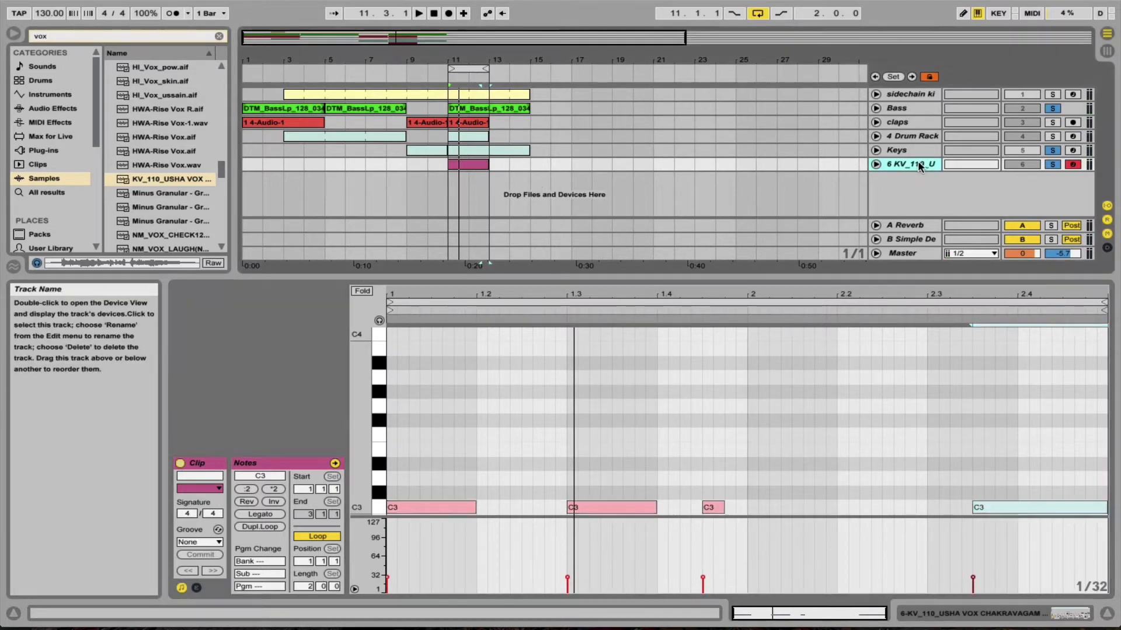
click(917, 160)
key(space)
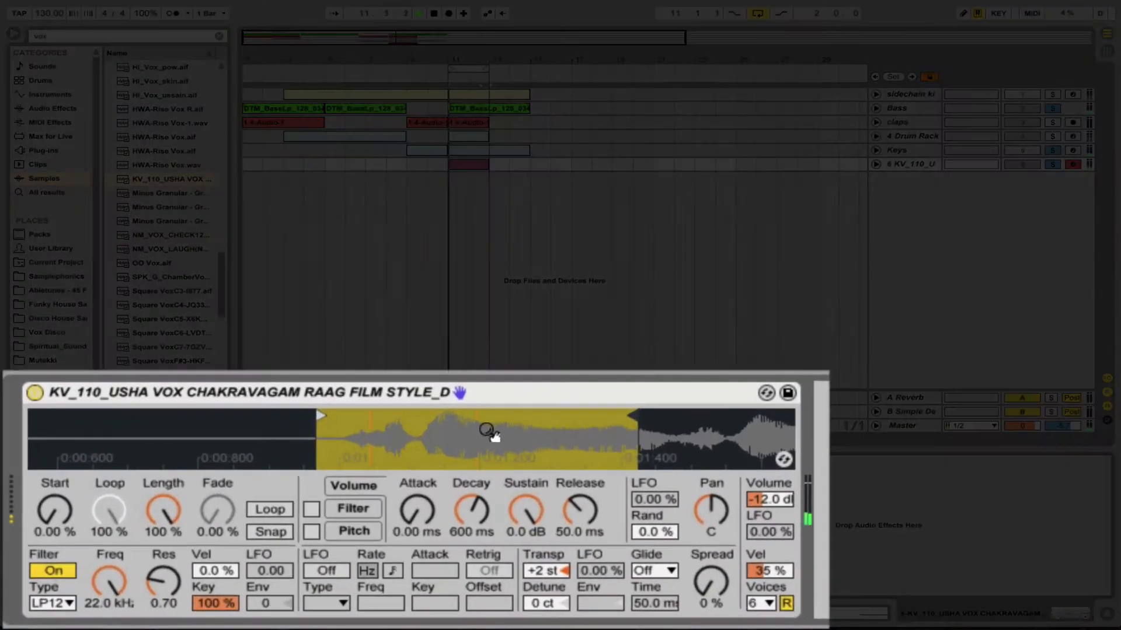
drag(315, 417, 448, 416)
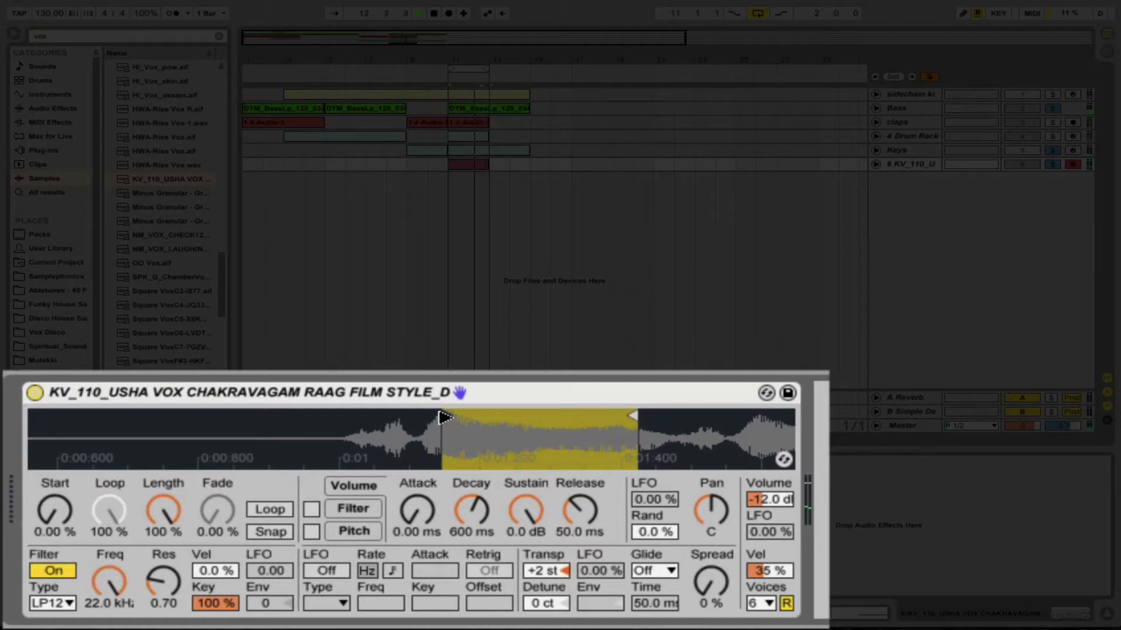
drag(625, 415, 713, 413)
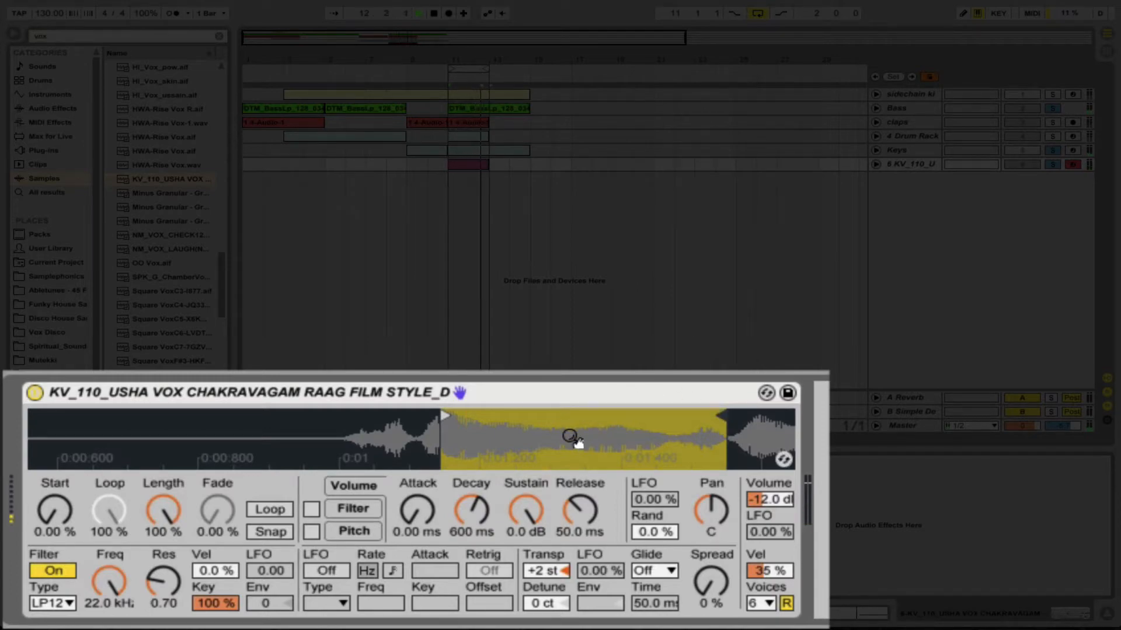
key(space)
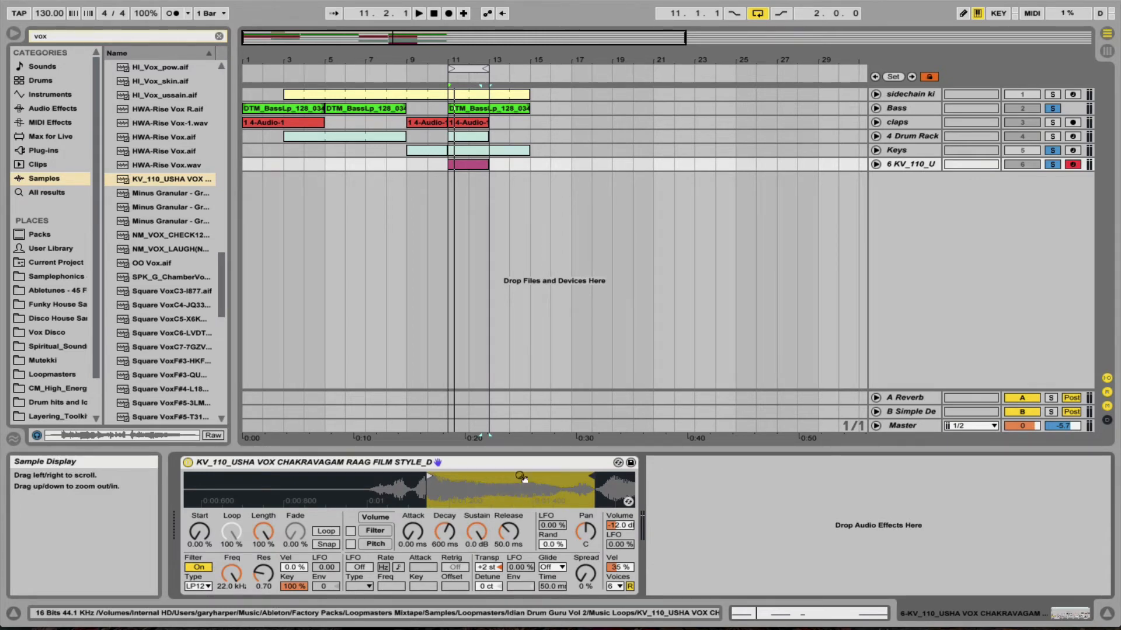
Step: Duplicate the vocal track together with its Simpler and MIDI clip
drag(485, 482, 486, 492)
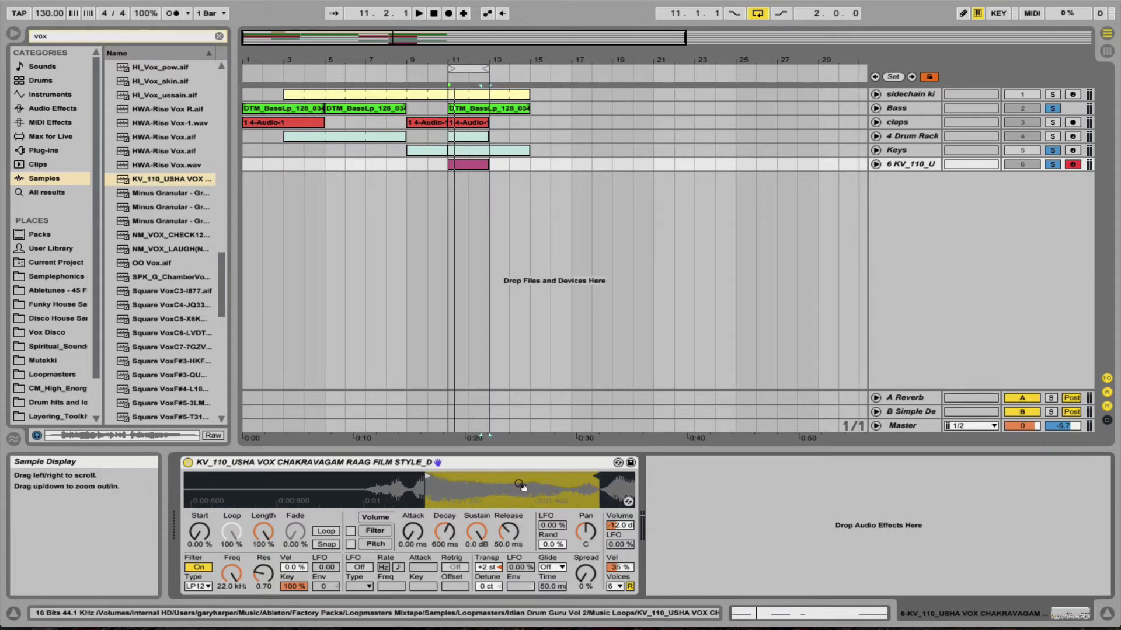
drag(510, 489, 508, 487)
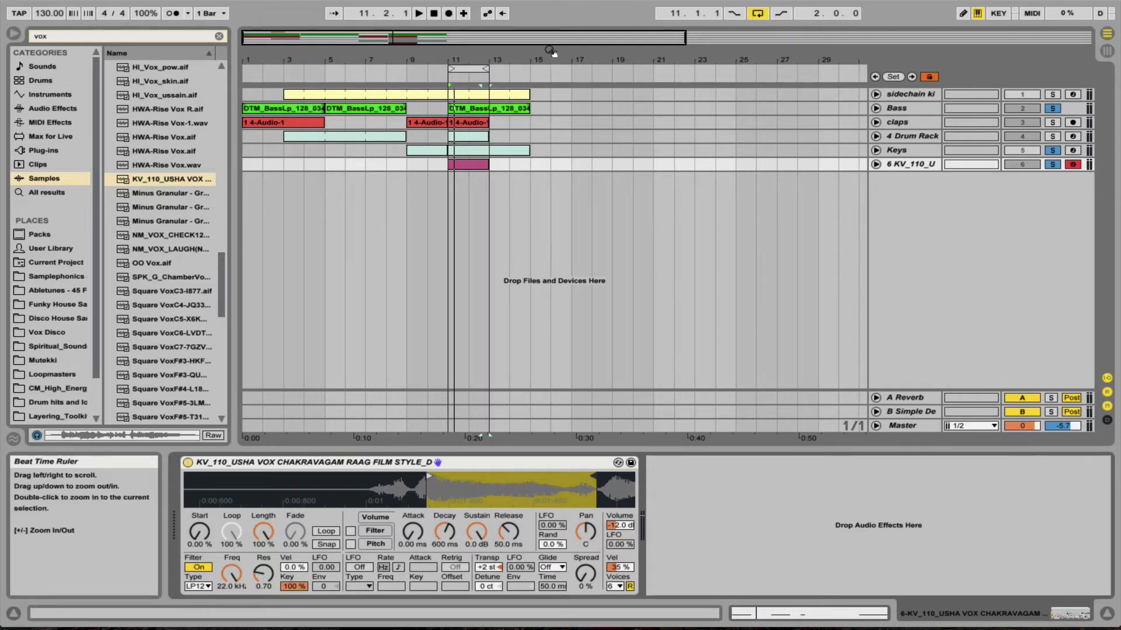
drag(552, 54, 494, 55)
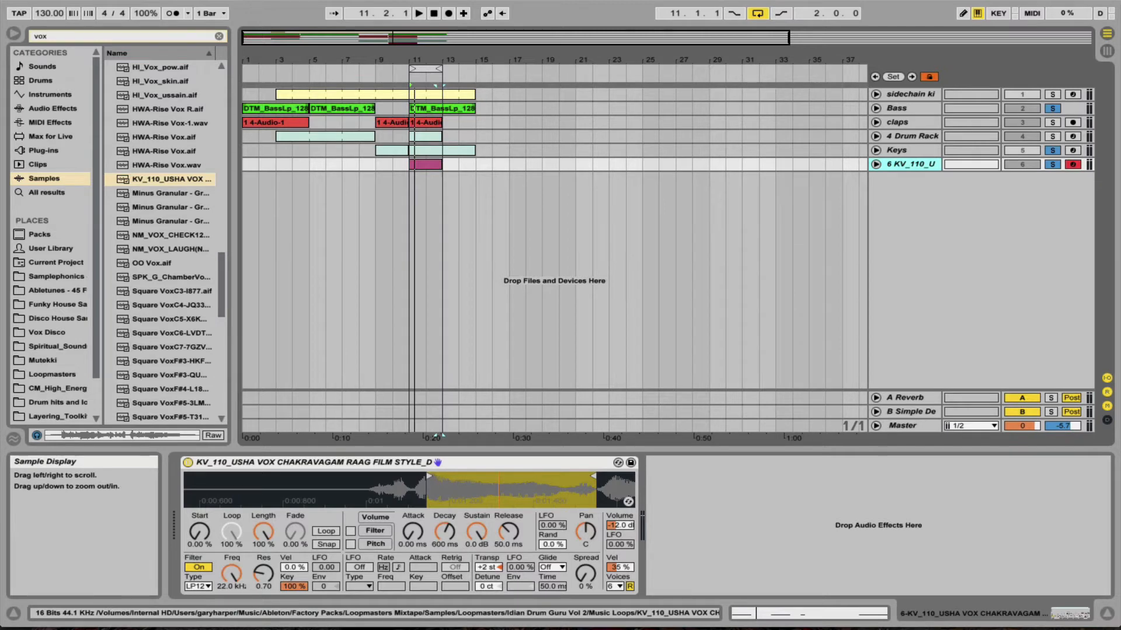
drag(498, 490, 304, 444)
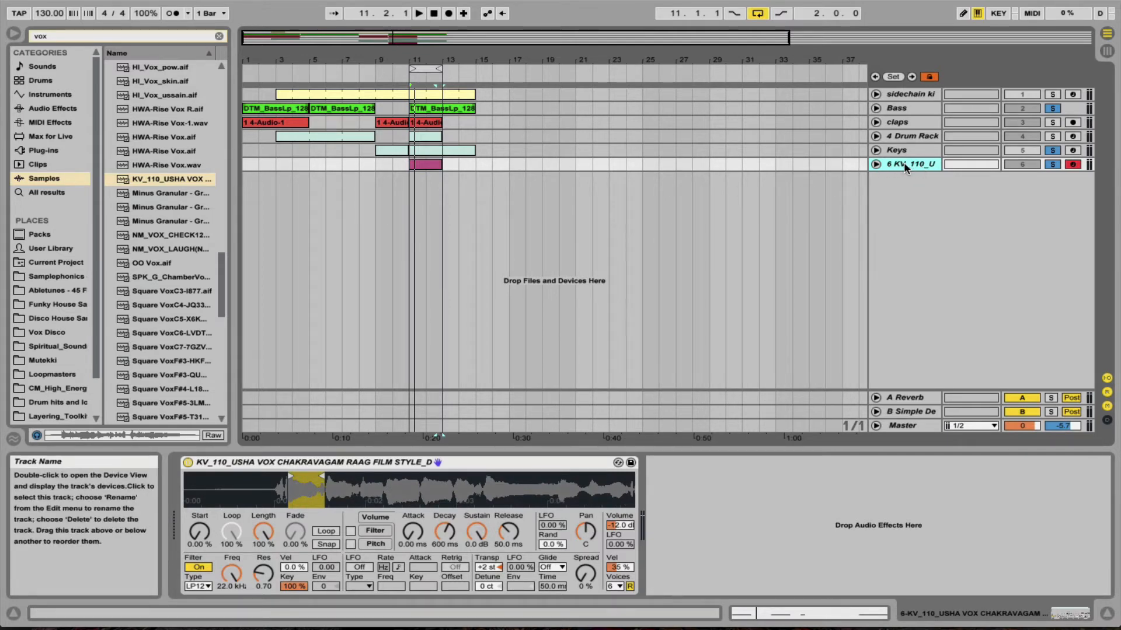
key(ctrl+d)
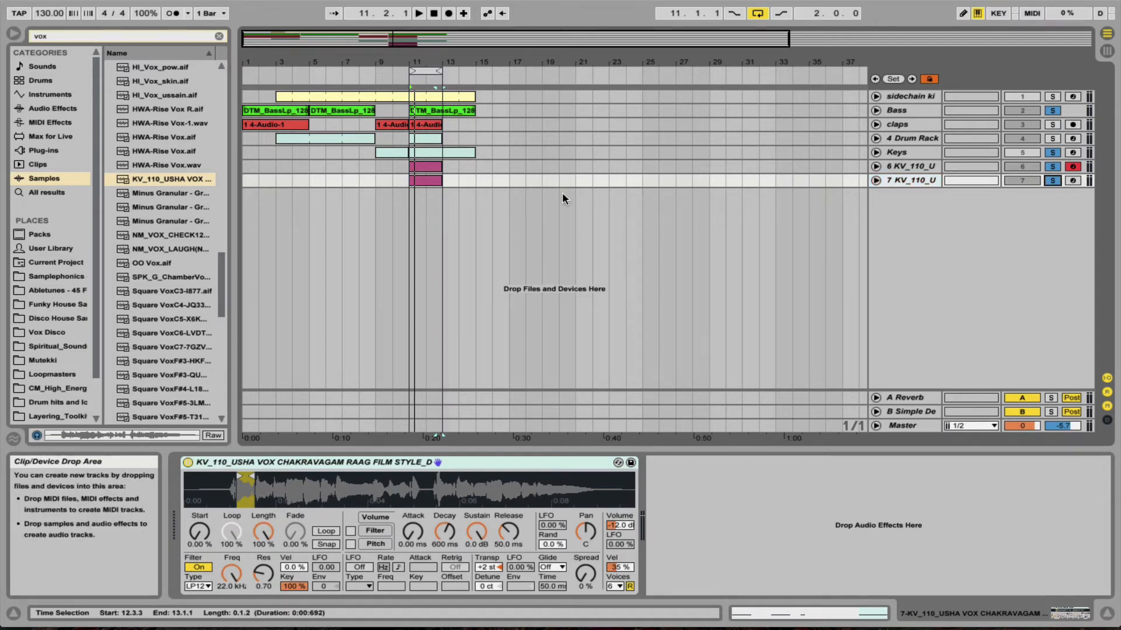
click(425, 181)
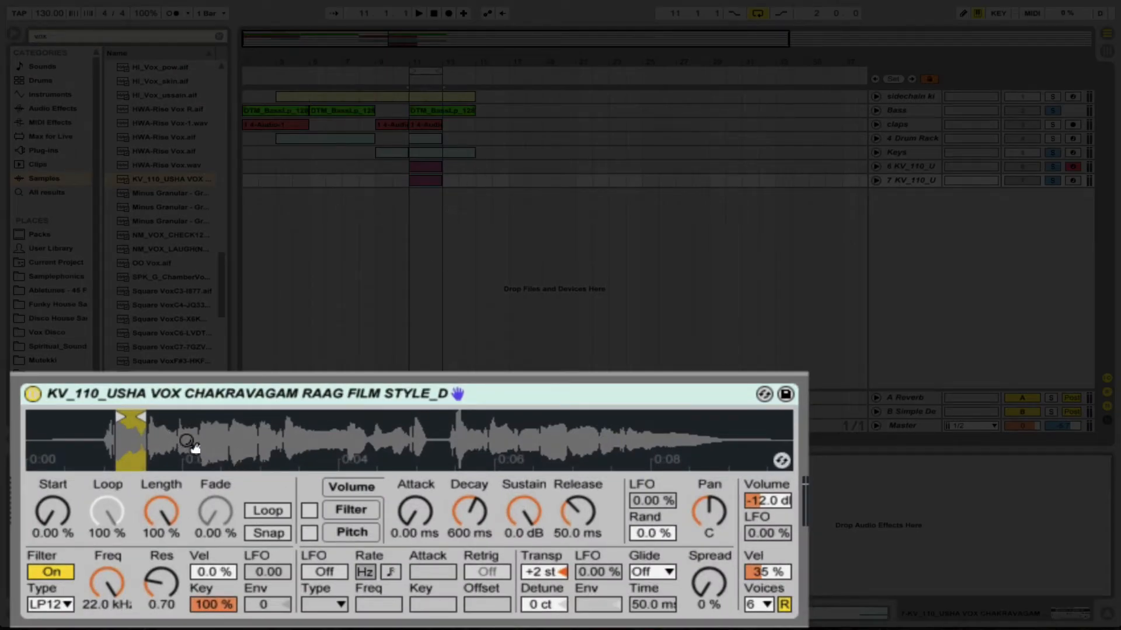
Step: Move the duplicate Simpler's sample markers during playback to isolate a very short slice just before the 0:05 mark
drag(182, 441, 256, 440)
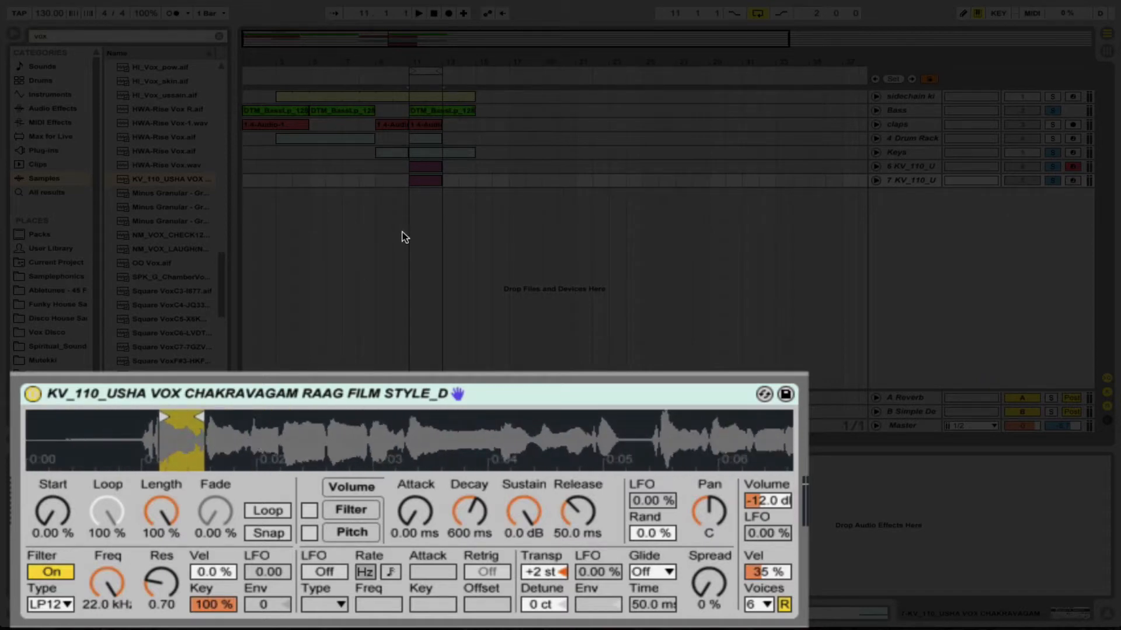
key(space)
drag(196, 416, 358, 415)
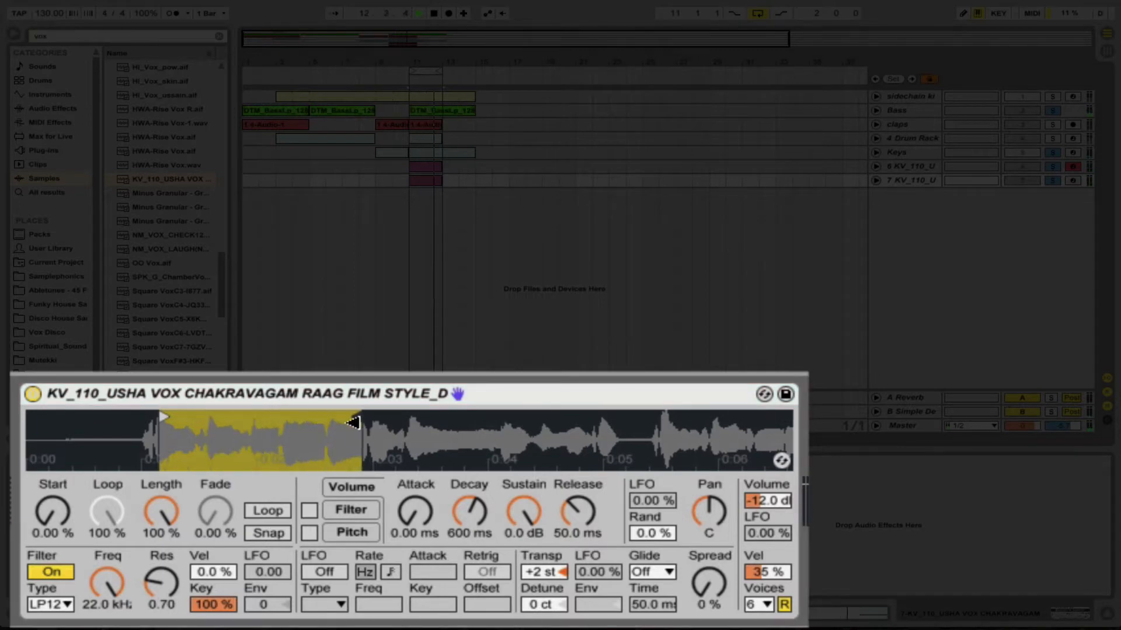
drag(164, 420, 463, 420)
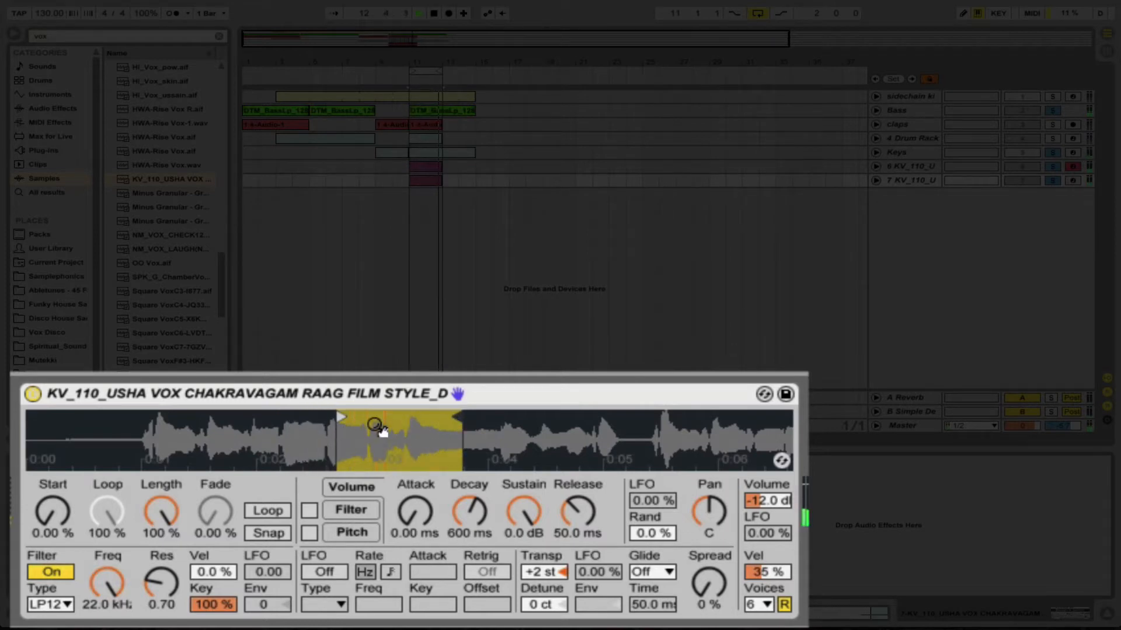
drag(341, 420, 378, 418)
drag(382, 418, 617, 420)
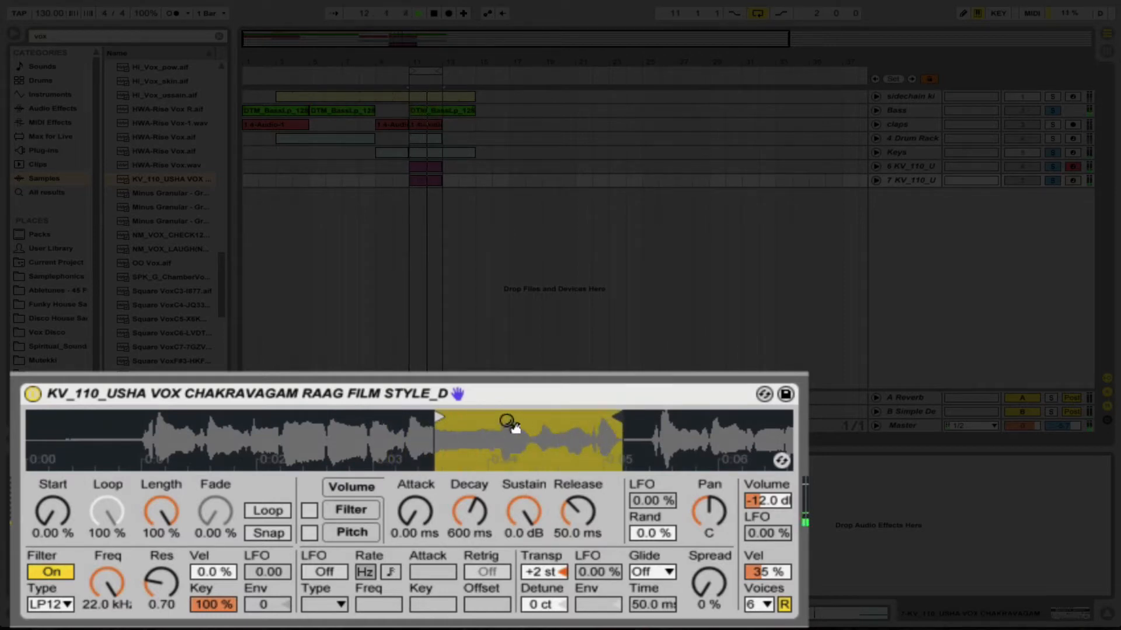
mouse_move(442, 418)
mouse_down()
mouse_move(605, 420)
mouse_move(577, 418)
mouse_up()
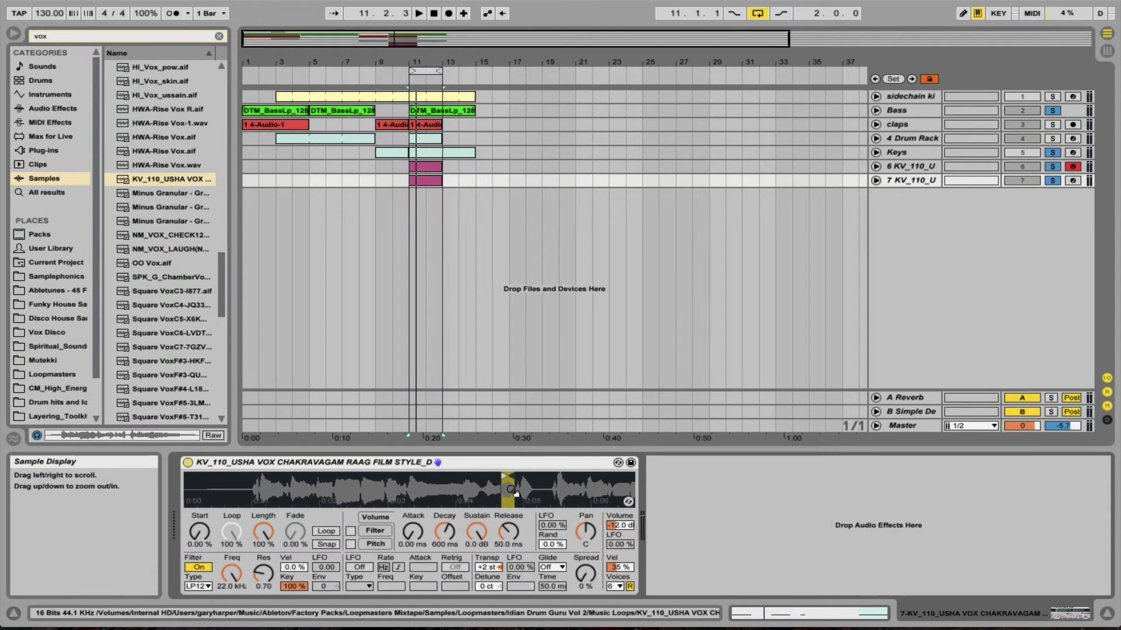
Step: Shift the first three notes in the duplicate track's clip half a beat later, so the first starts at 1.1.3
double_click(431, 185)
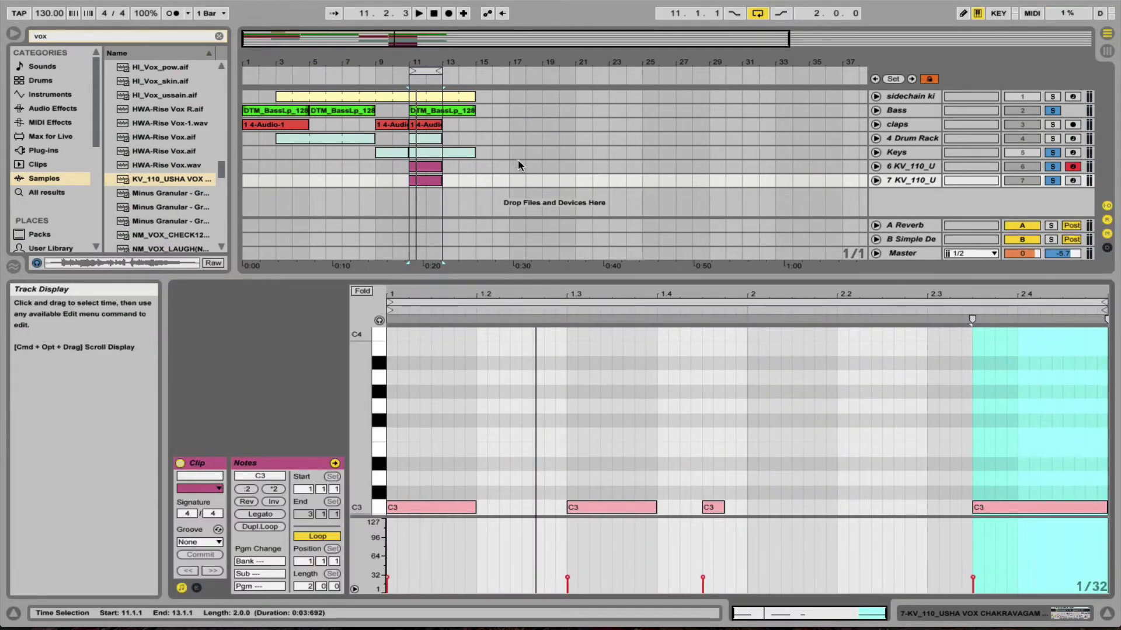
click(425, 470)
drag(425, 470, 735, 516)
drag(427, 508, 476, 510)
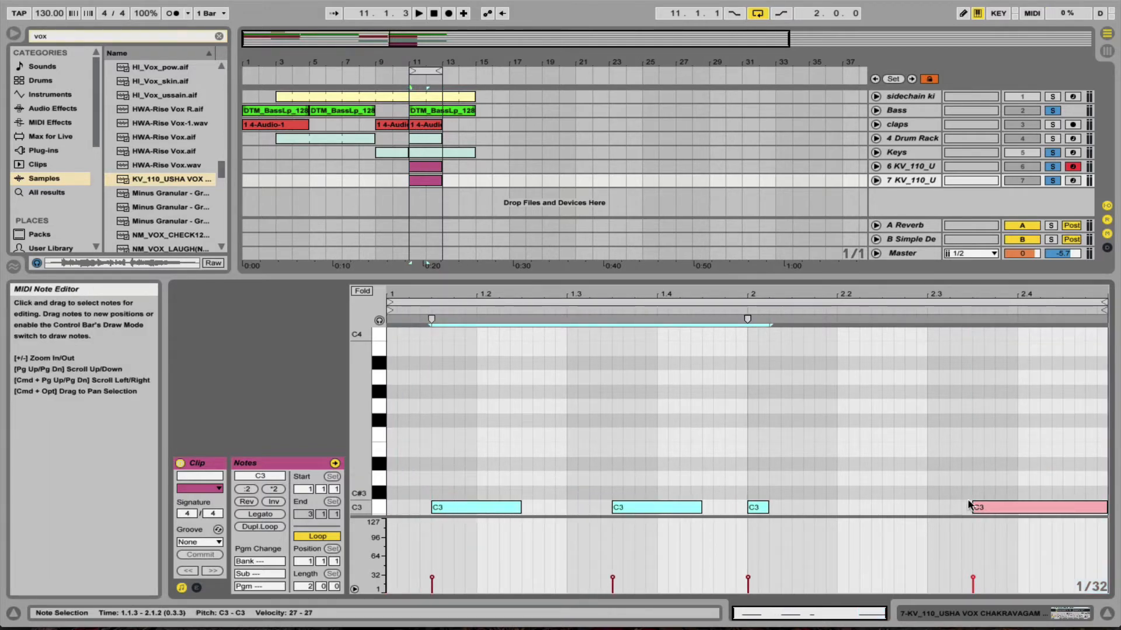
Step: Replace the duplicate clip's last long note with a half-beat C3 note at 2.2.3, and play the loop
click(997, 508)
key(Delete)
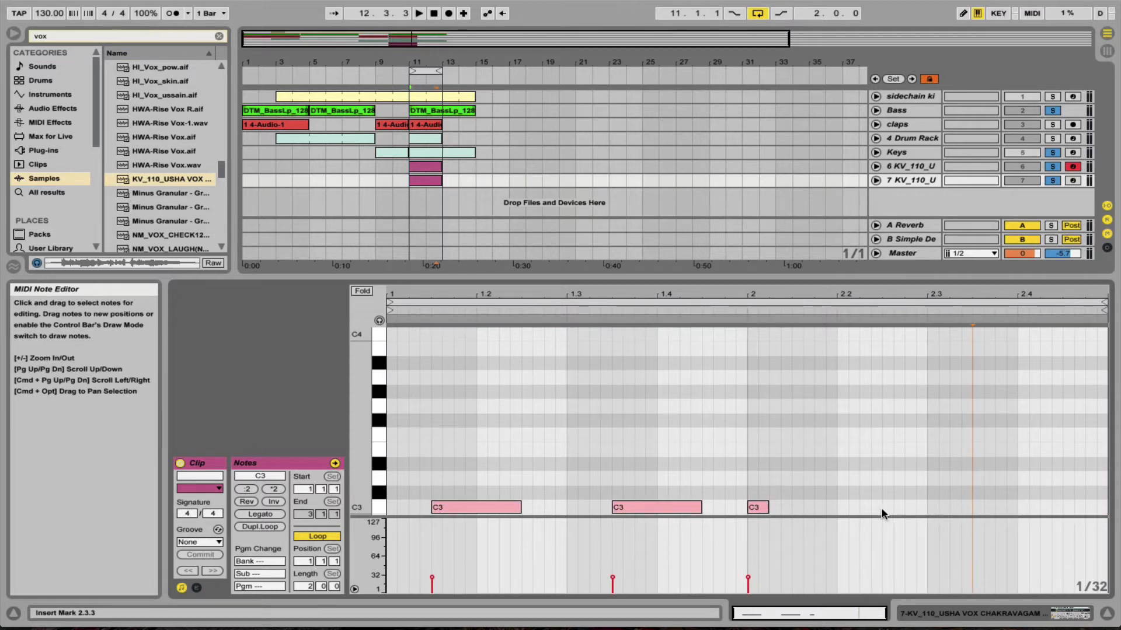
double_click(842, 507)
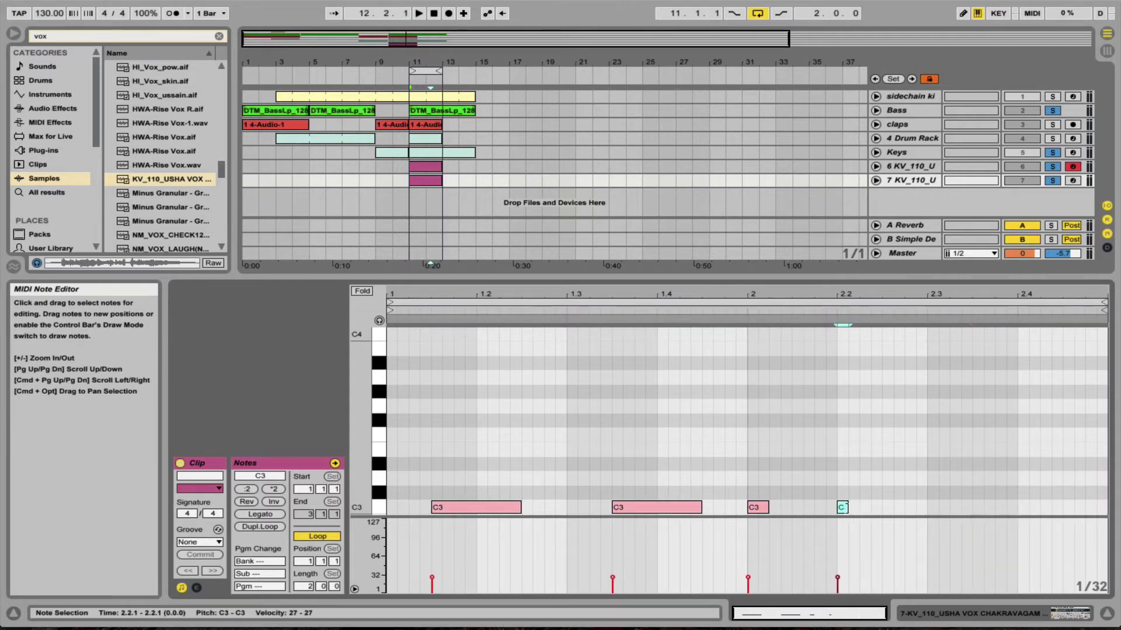
drag(841, 509, 921, 508)
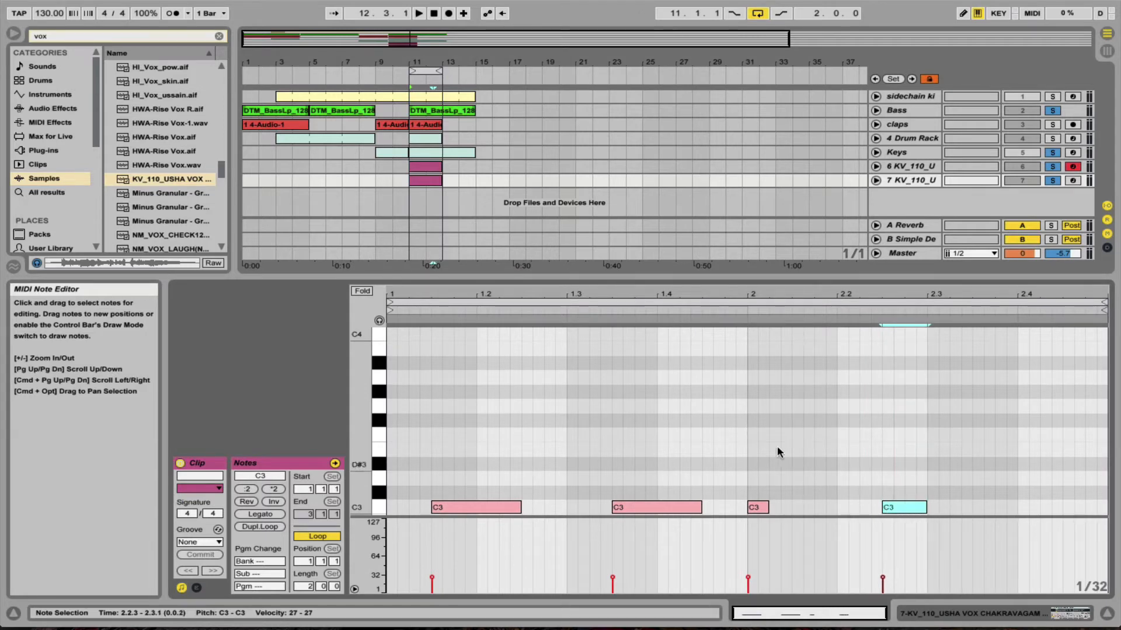
key(space)
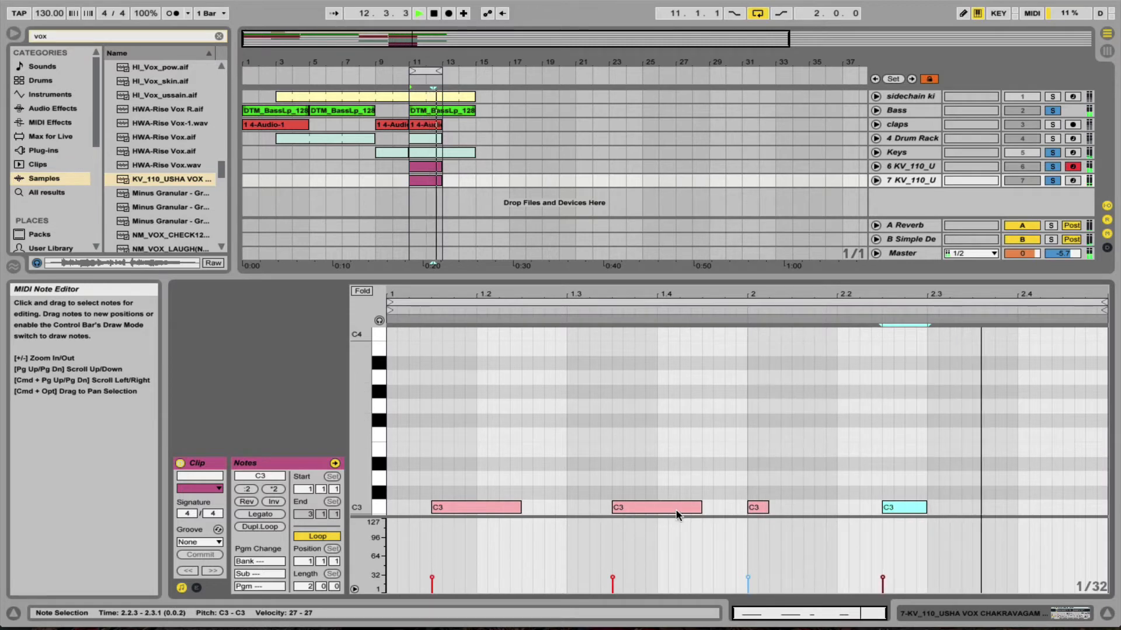
Step: Delete the first two notes of the duplicate clip and add a C3 note from 2.4.3 to the clip's end at 3.1.1
double_click(636, 504)
double_click(457, 508)
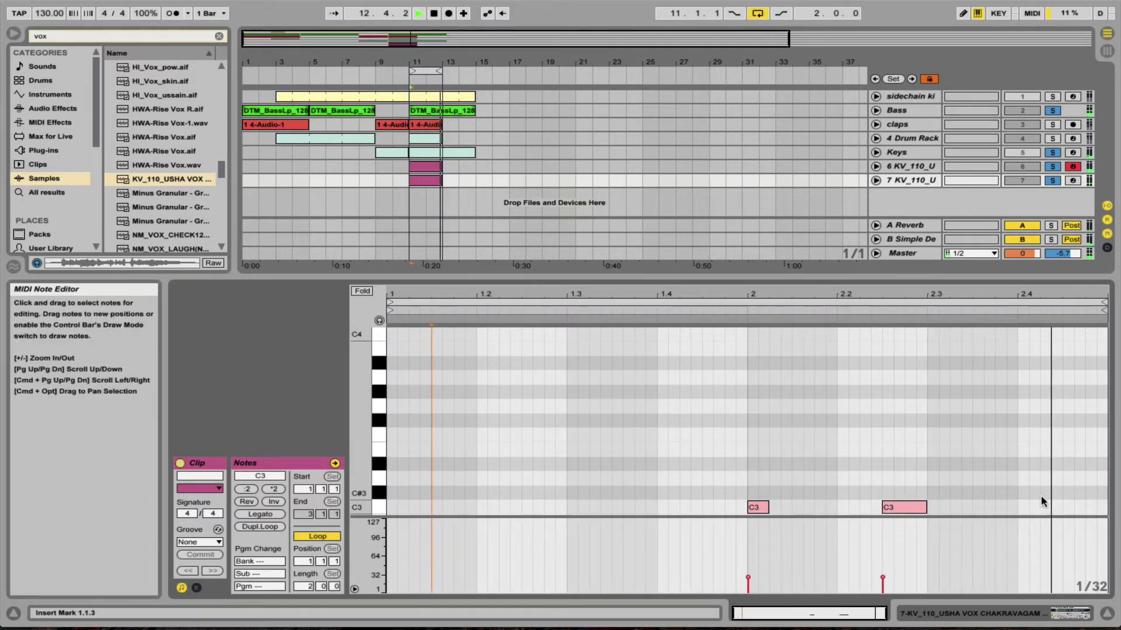
double_click(1078, 508)
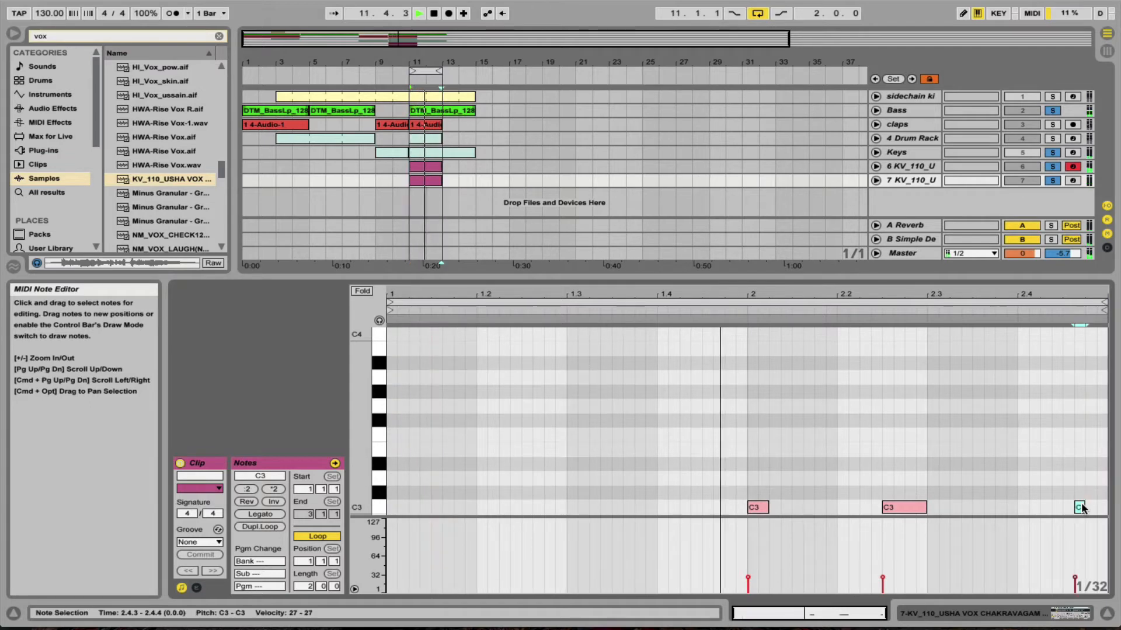
drag(1083, 507, 1106, 507)
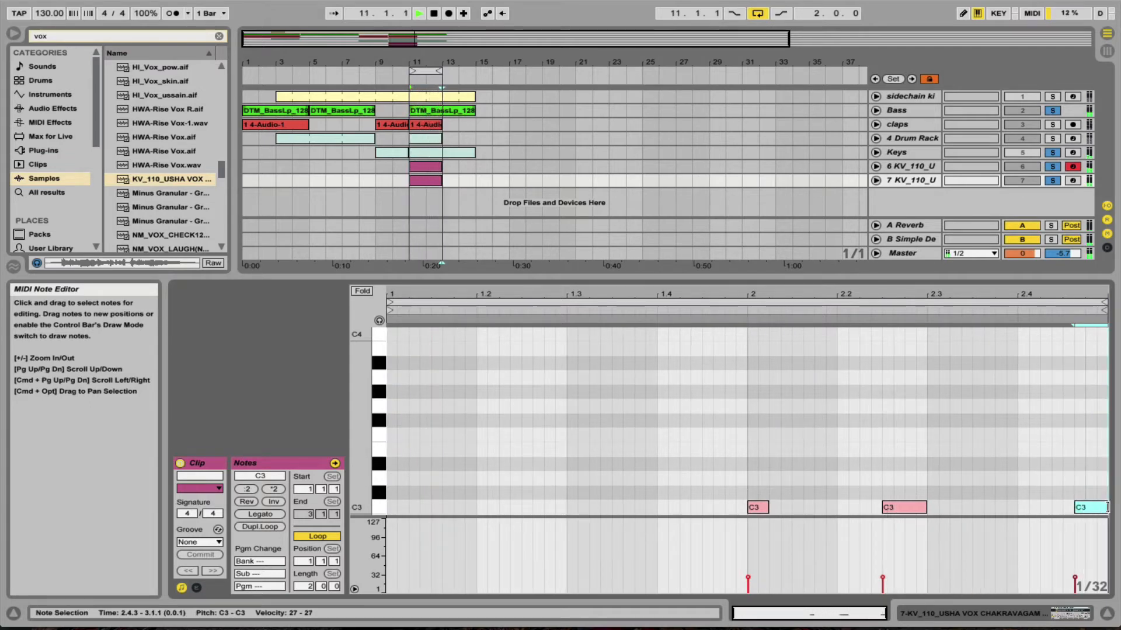
Step: Add a short C3 note starting at 1.2.3 in the duplicate clip and stop playback
double_click(516, 507)
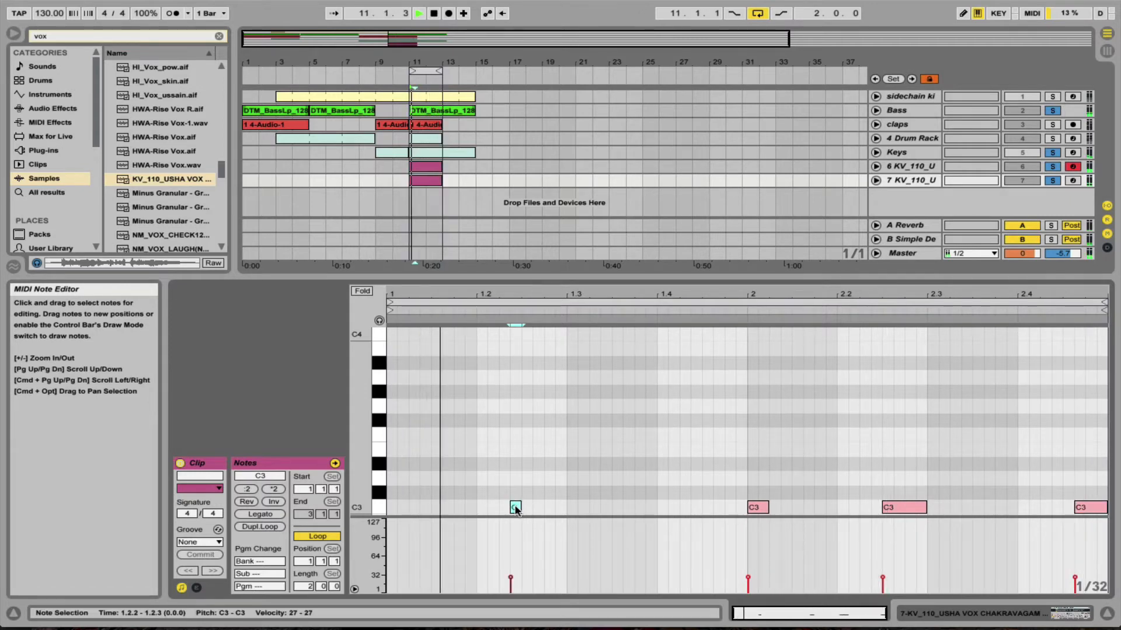
drag(515, 508, 526, 508)
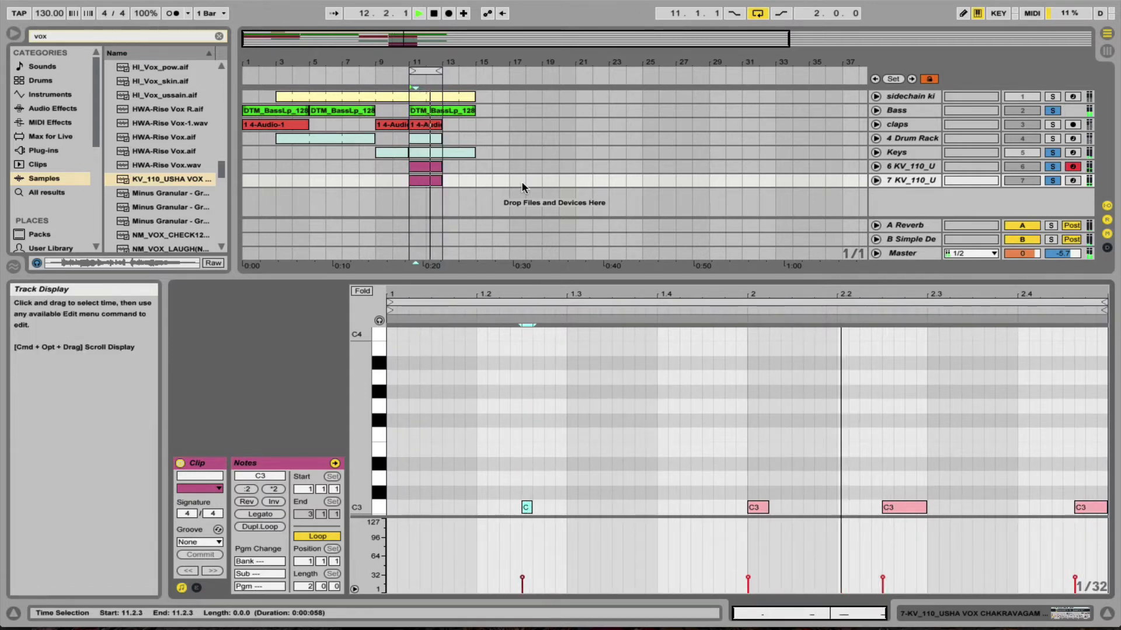
key(space)
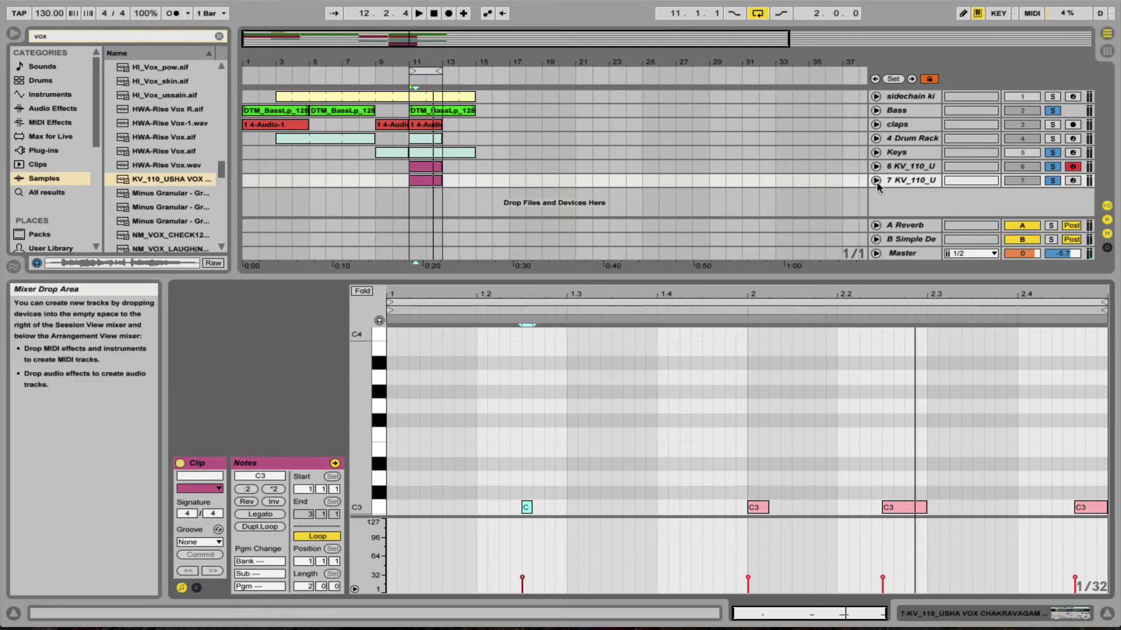
Step: Move the duplicate Simpler's sample markers to isolate a very short slice from about 0:06.230 to 0:06.330
click(891, 181)
double_click(891, 181)
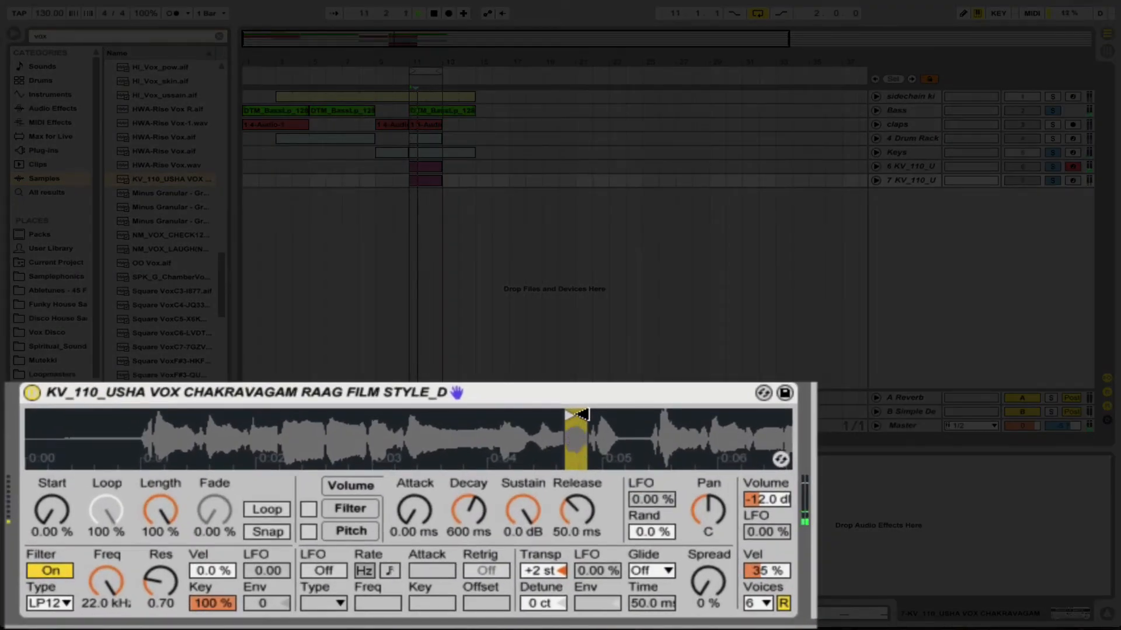
drag(588, 415, 699, 417)
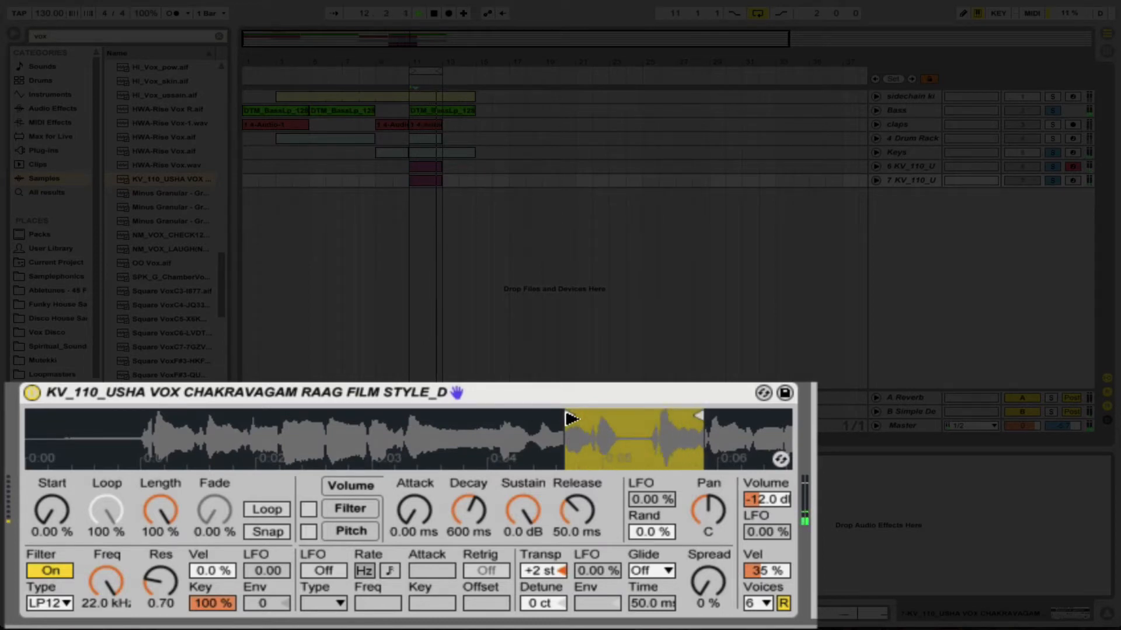
drag(569, 418, 753, 417)
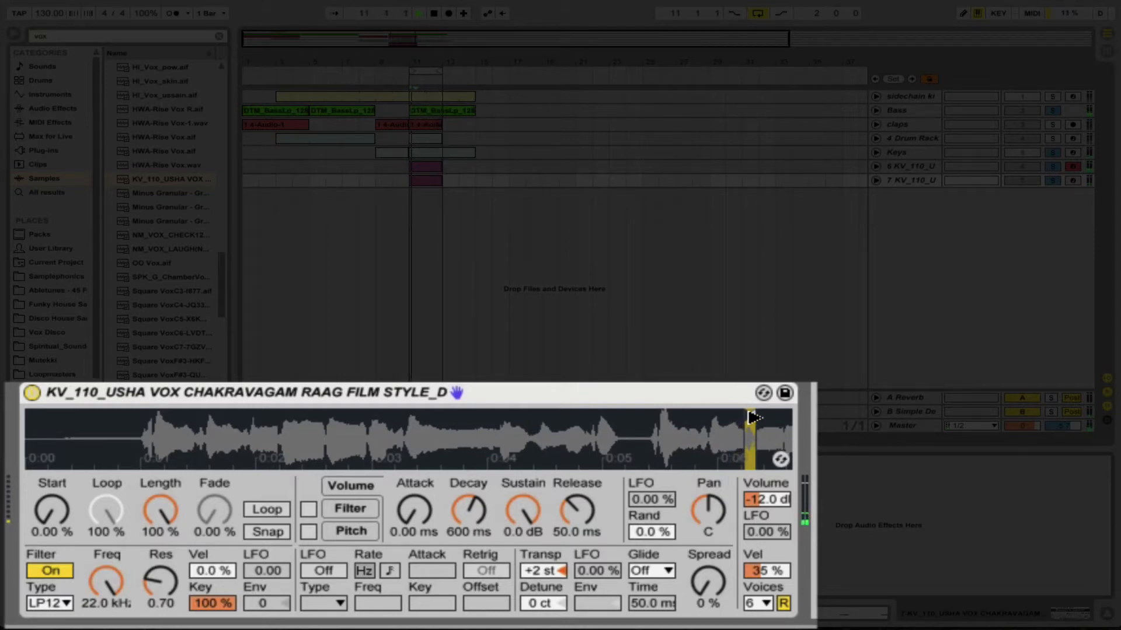
drag(747, 441, 604, 521)
drag(366, 438, 269, 437)
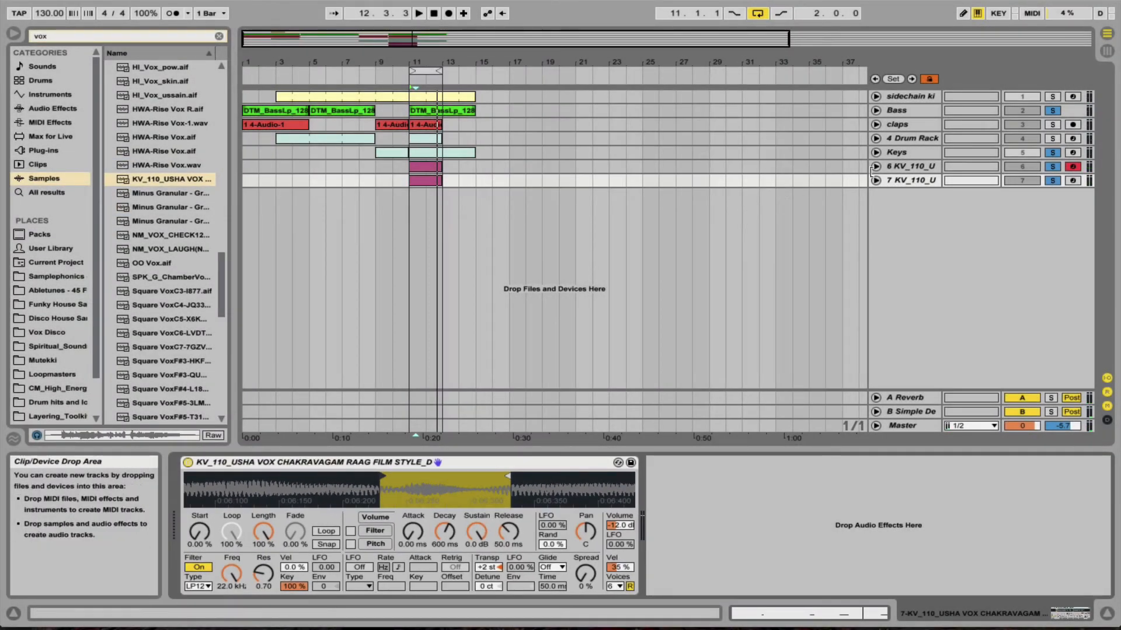
Step: Raise the A-Reverb send to 0 dB on vocal tracks 6 and 7 while the loop plays
click(875, 181)
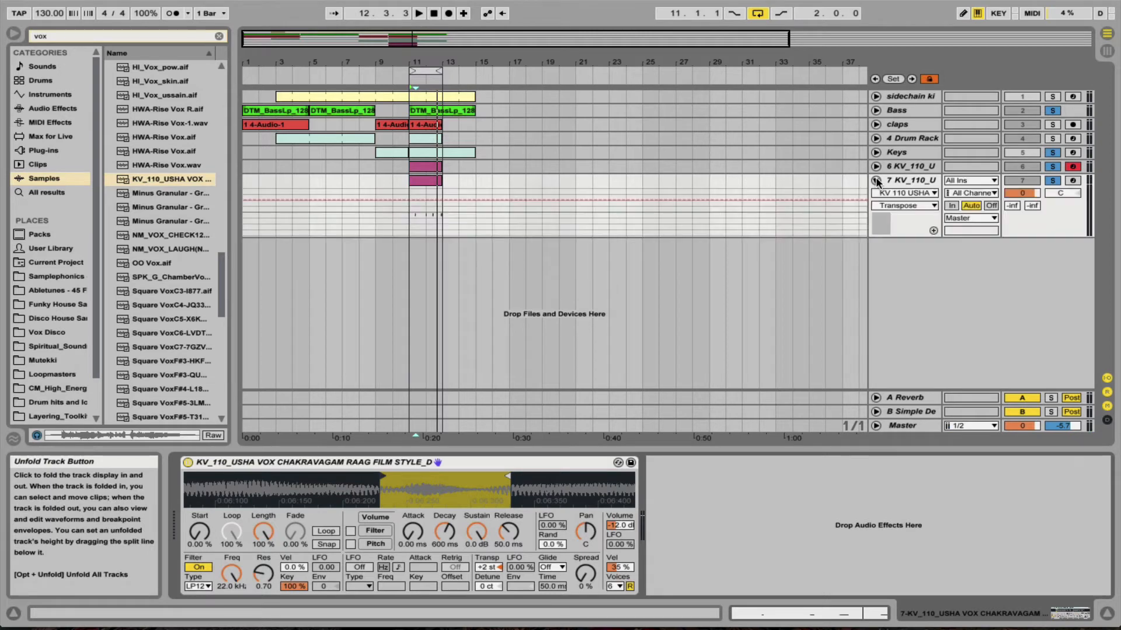
click(876, 181)
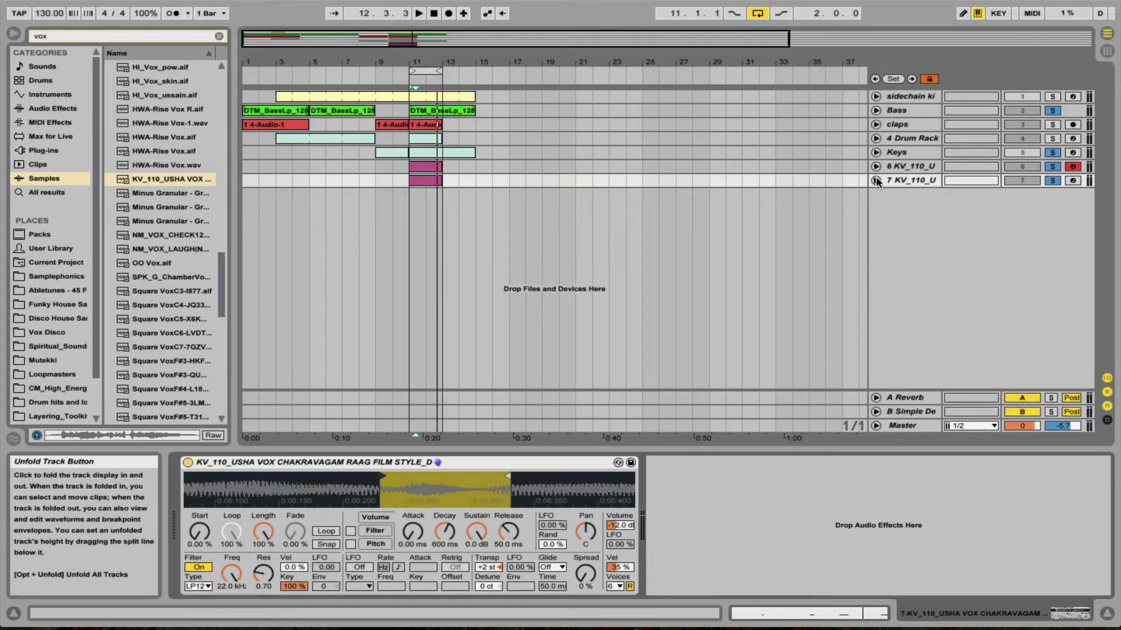
click(903, 167)
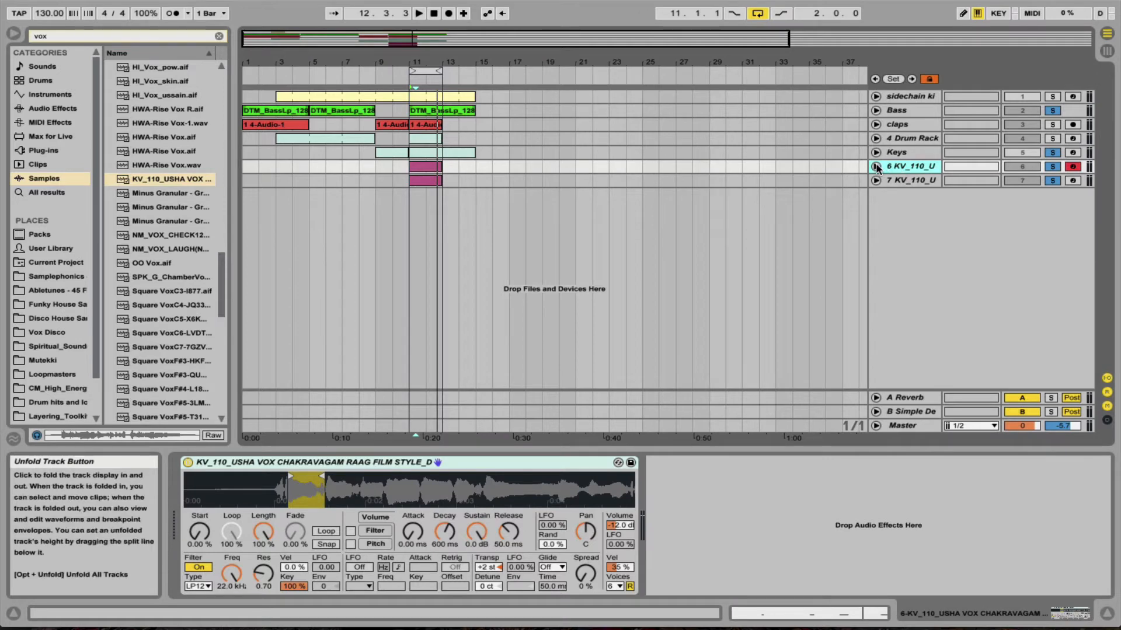
click(875, 166)
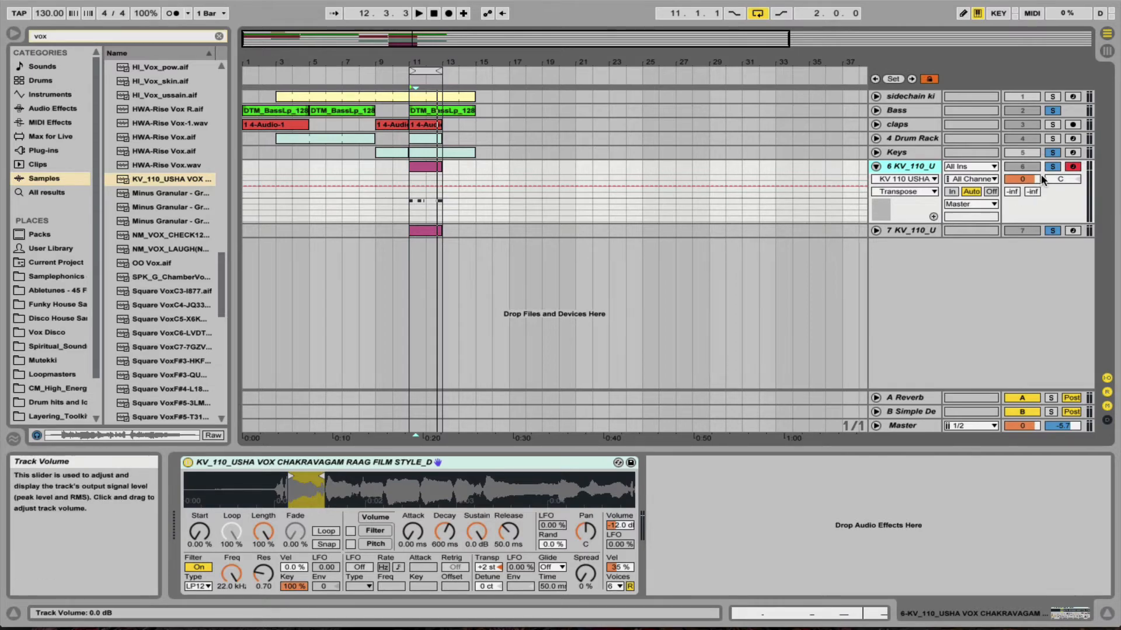
key(space)
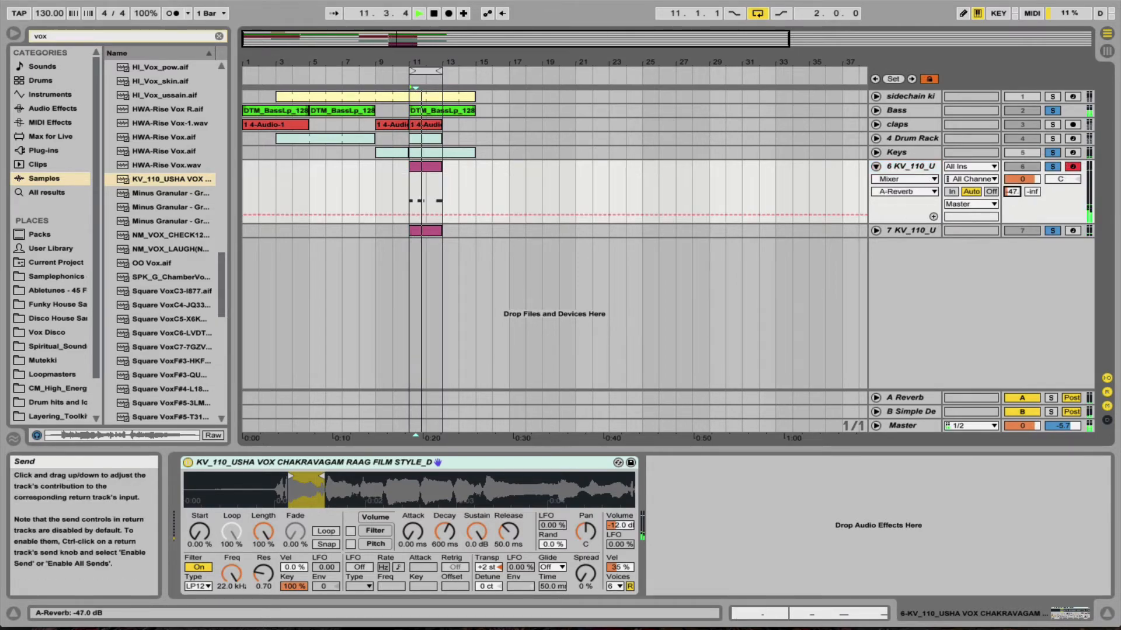
drag(1010, 191, 1011, 157)
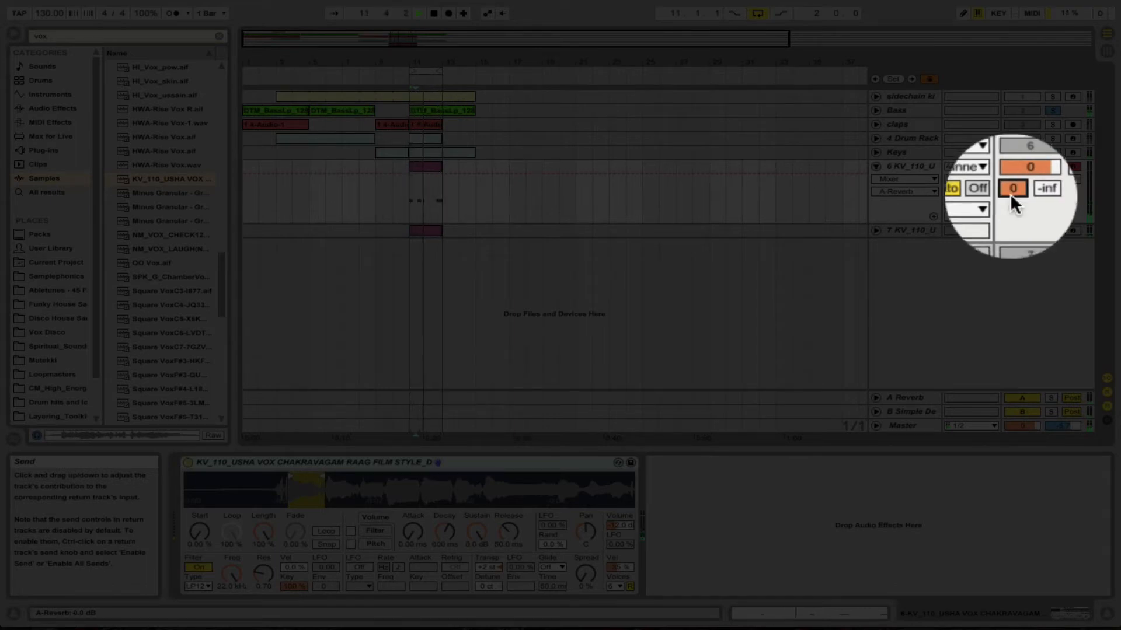
click(876, 230)
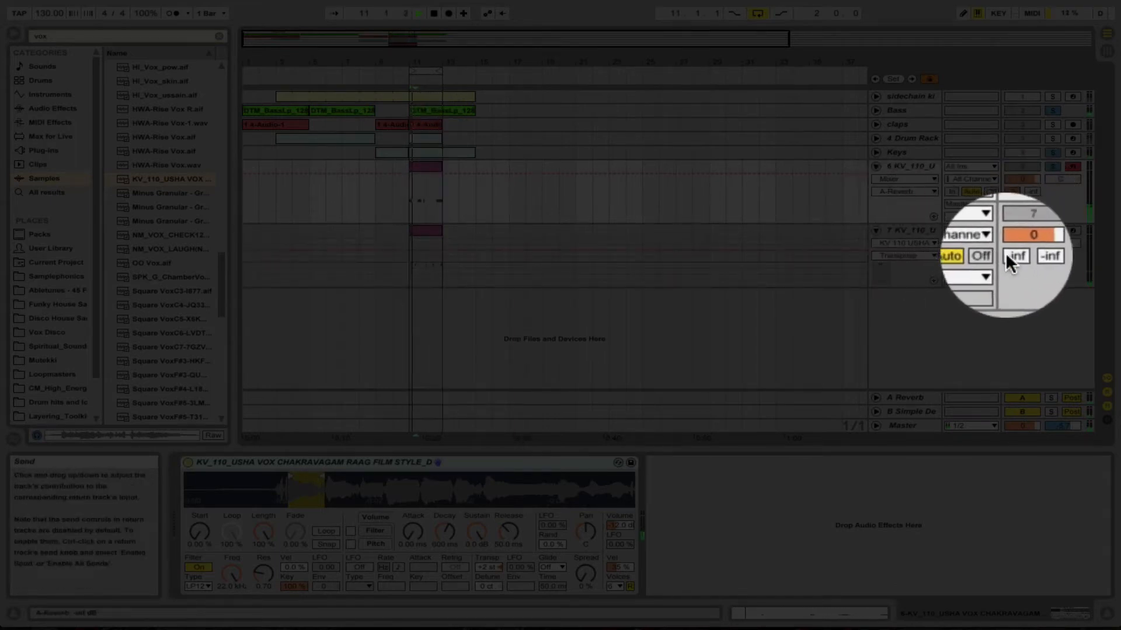
drag(1014, 257, 1014, 244)
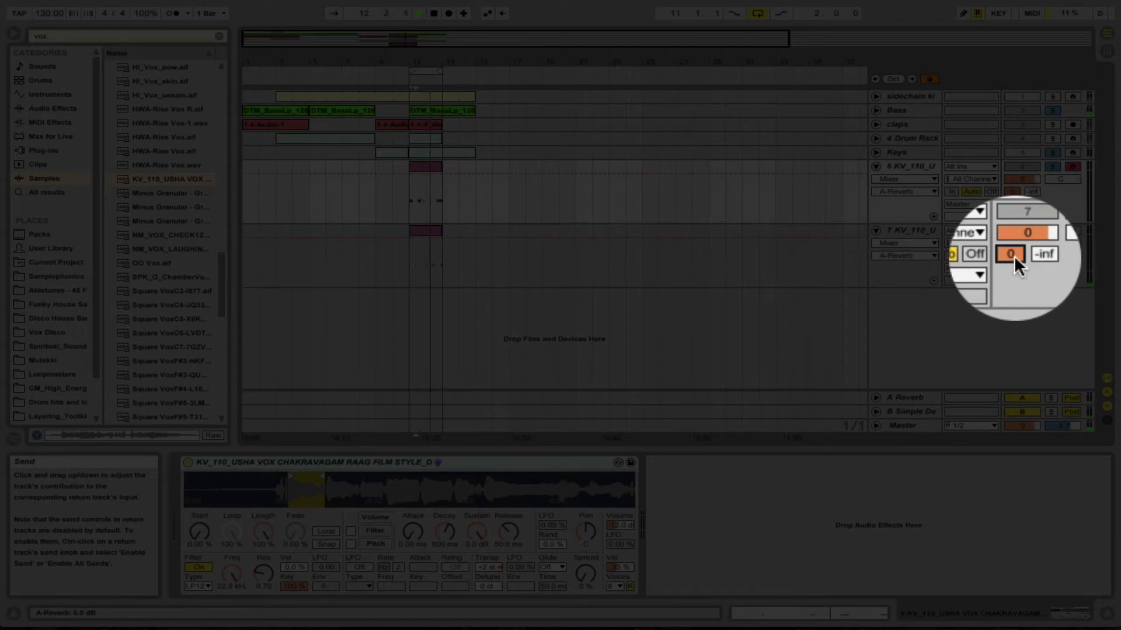
Step: Pan vocal track 7 to 23R and track 6 to 25L, and set their Simple Delay sends to -8.4 and -6.2 dB
drag(1050, 242, 1050, 230)
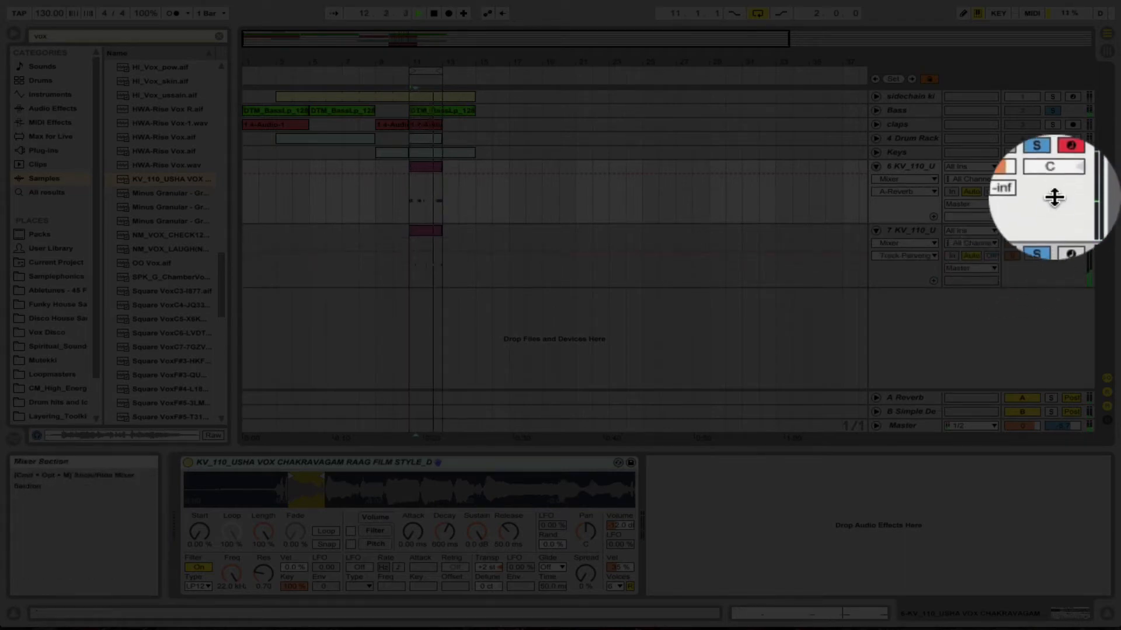
drag(1053, 179, 1053, 181)
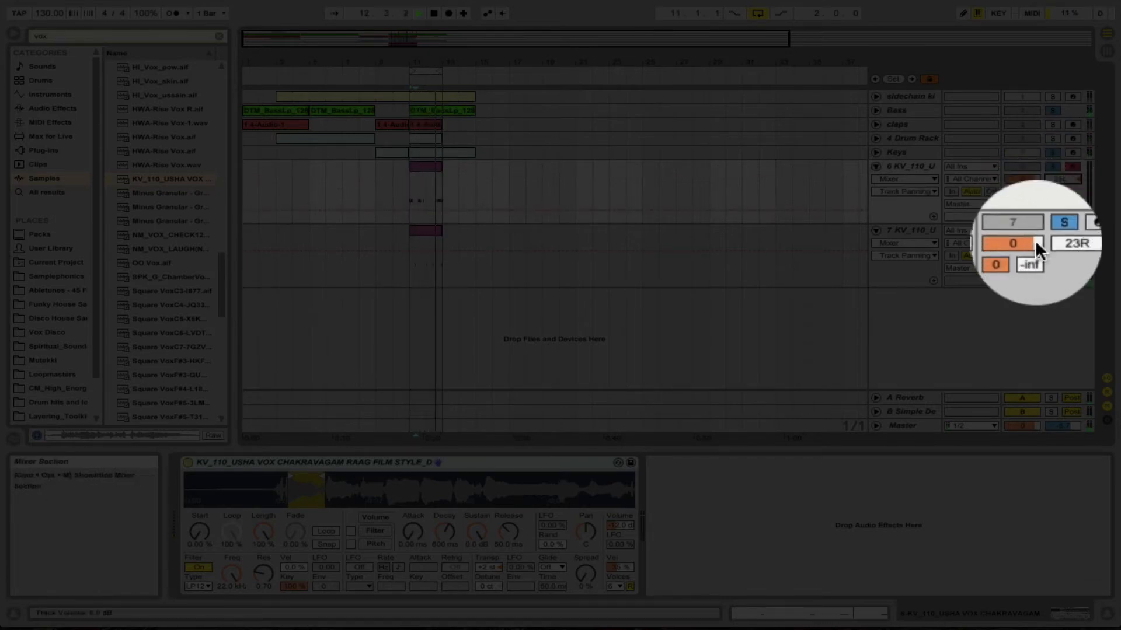
drag(1034, 194, 1035, 188)
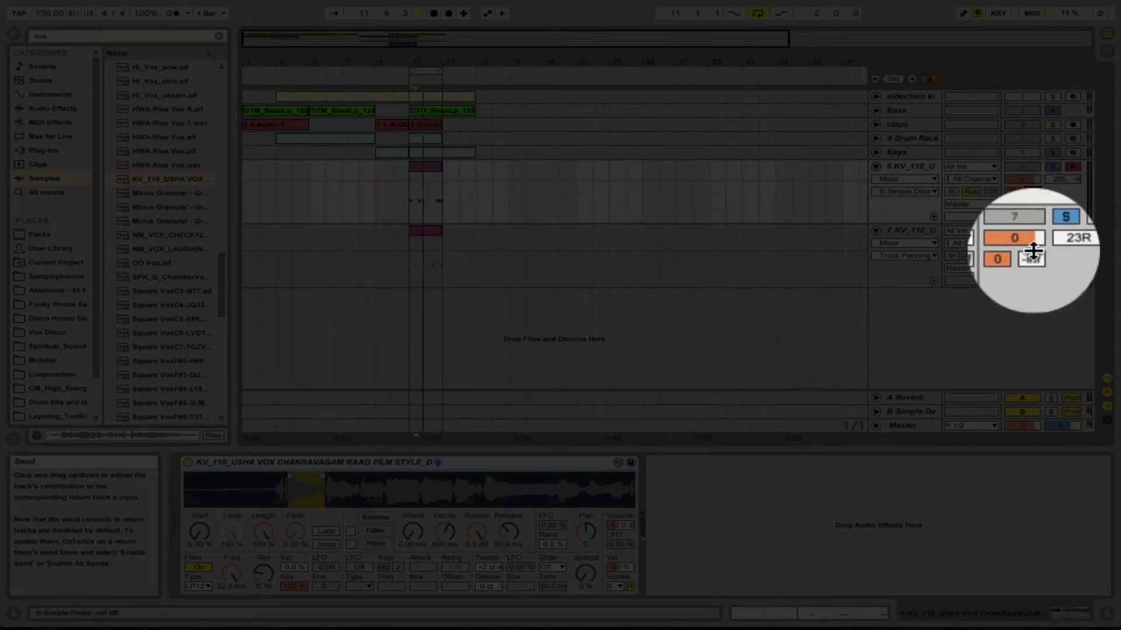
drag(1032, 256, 1032, 251)
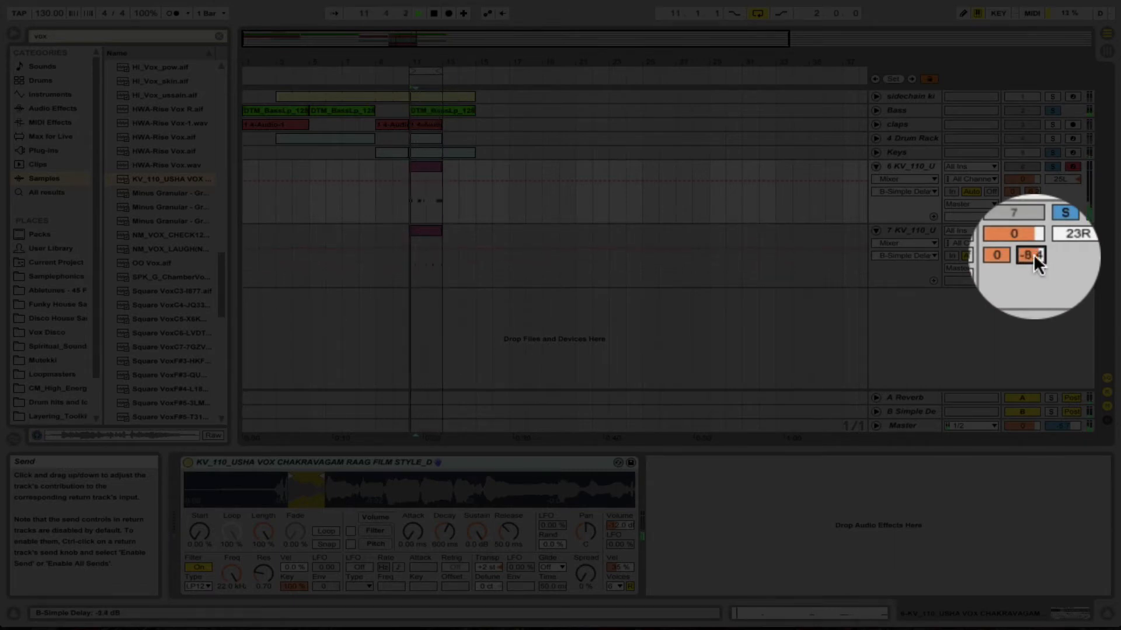
Step: Lower vocal tracks 7 and 6 to -7.6 and -9.4 dB, and reactivate track 6 and the Keys track in the full mix
drag(1027, 241, 1027, 242)
drag(1024, 178, 1023, 182)
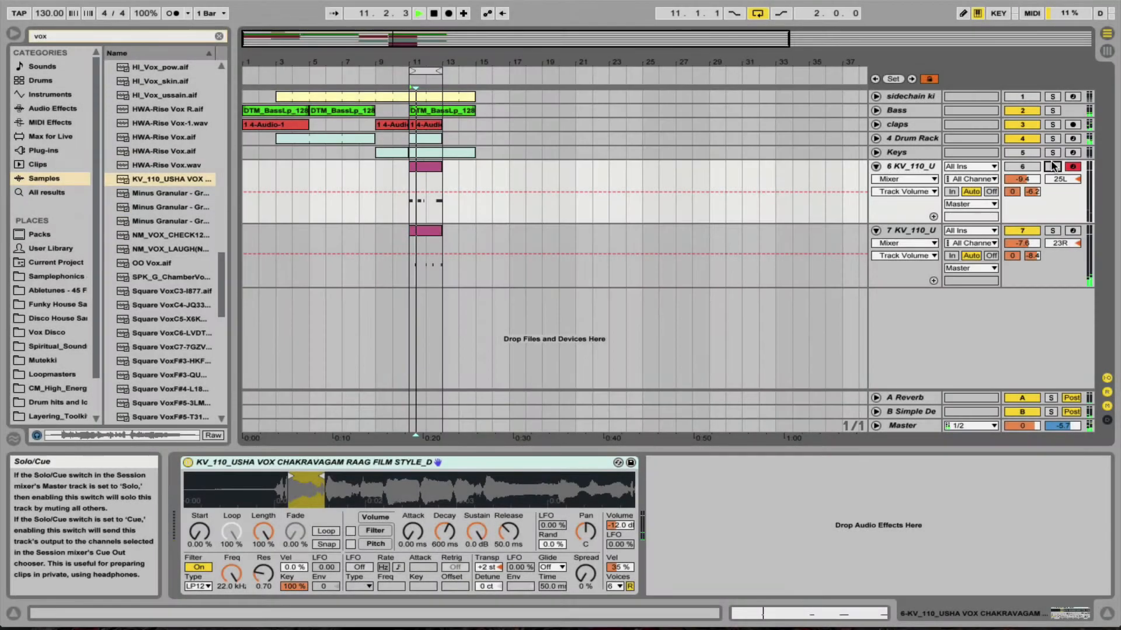
click(1023, 168)
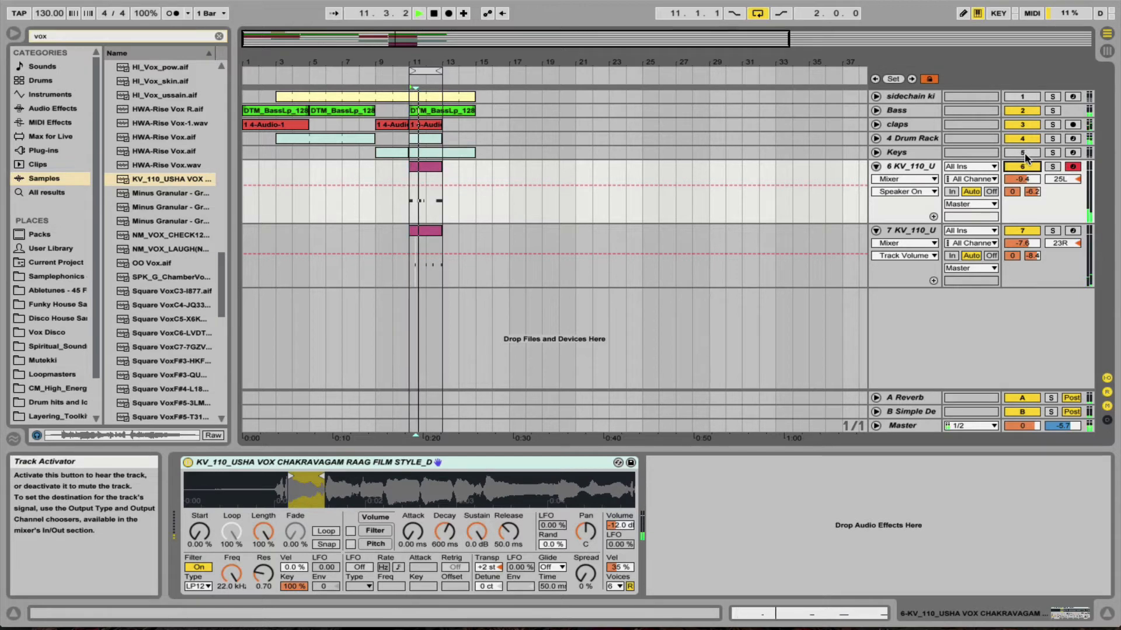
click(1023, 153)
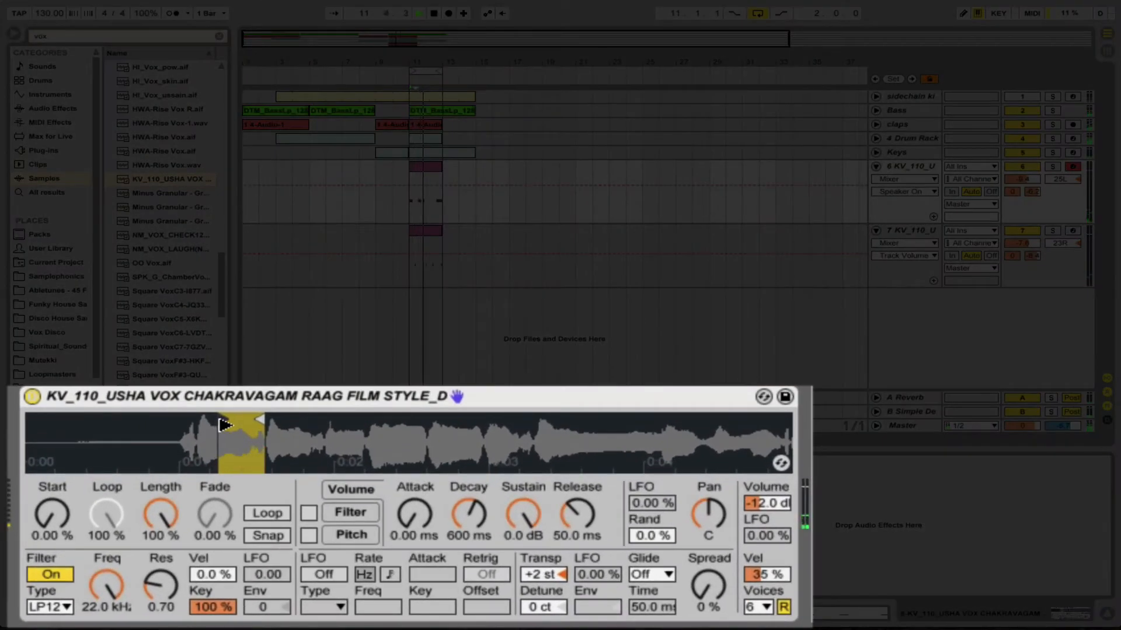
Step: Move the start marker of track 6's Simpler slice slightly later, and readjust the volume of vocal track 7
drag(220, 419, 225, 419)
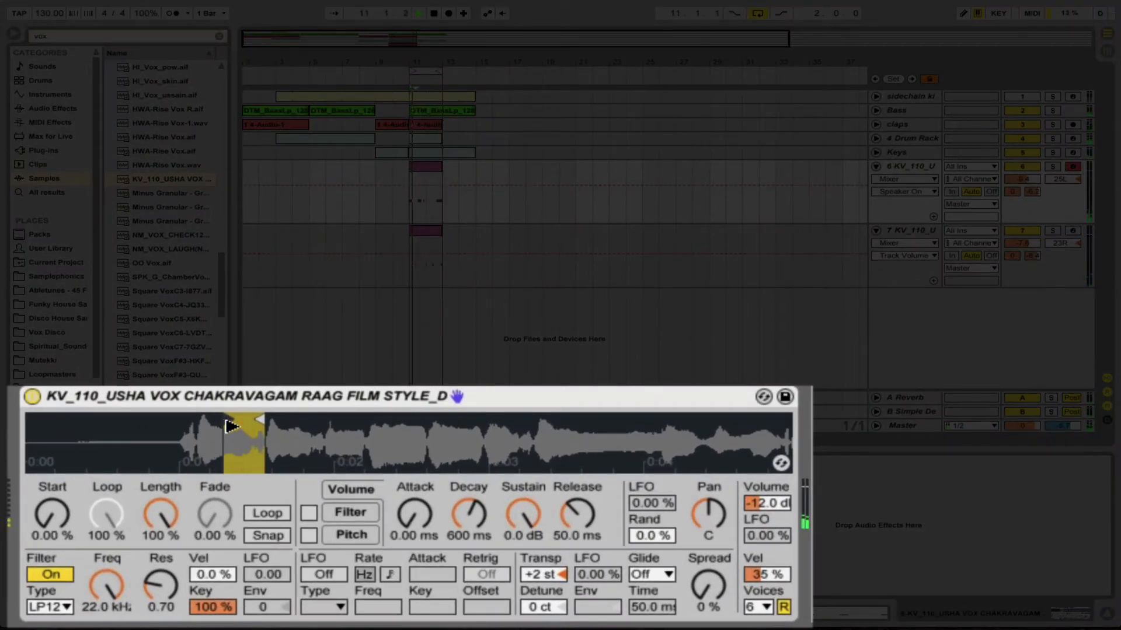
drag(227, 421, 231, 424)
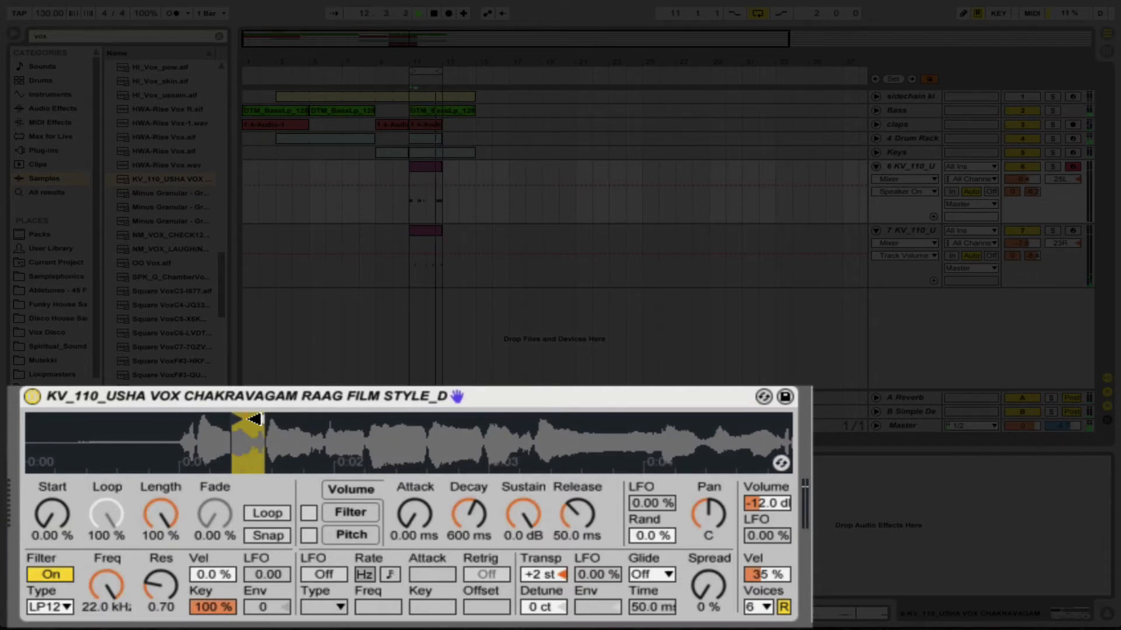
click(1032, 244)
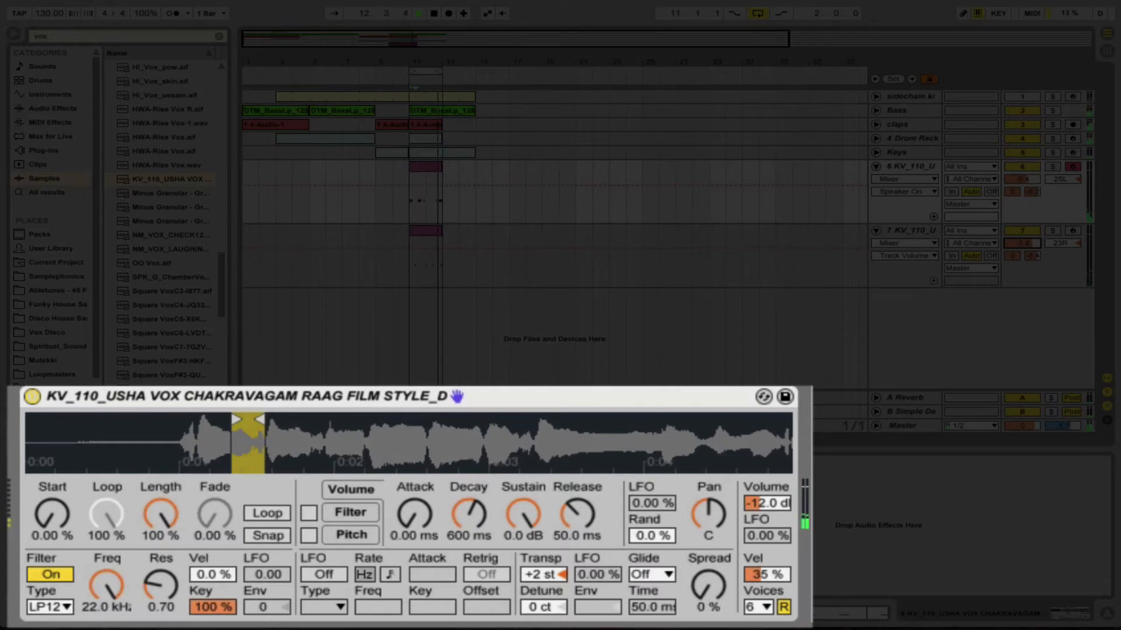
Step: Shift track 7's Simpler slice to about 0:06.310 to 0:06.420 and set its transposition to +5 st
click(902, 230)
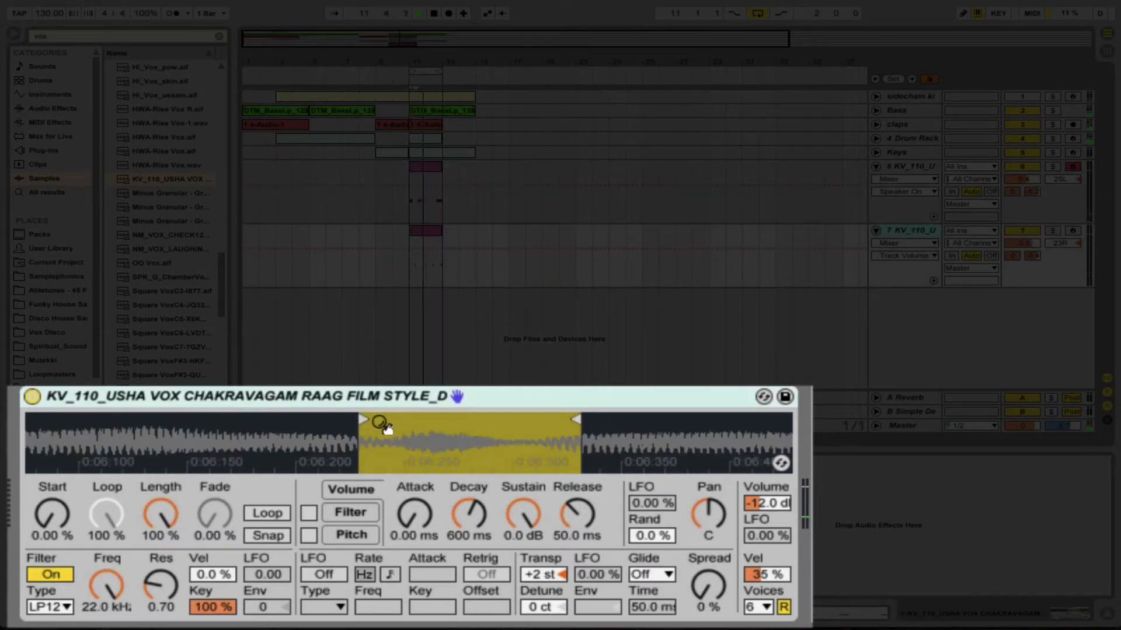
drag(362, 421, 417, 422)
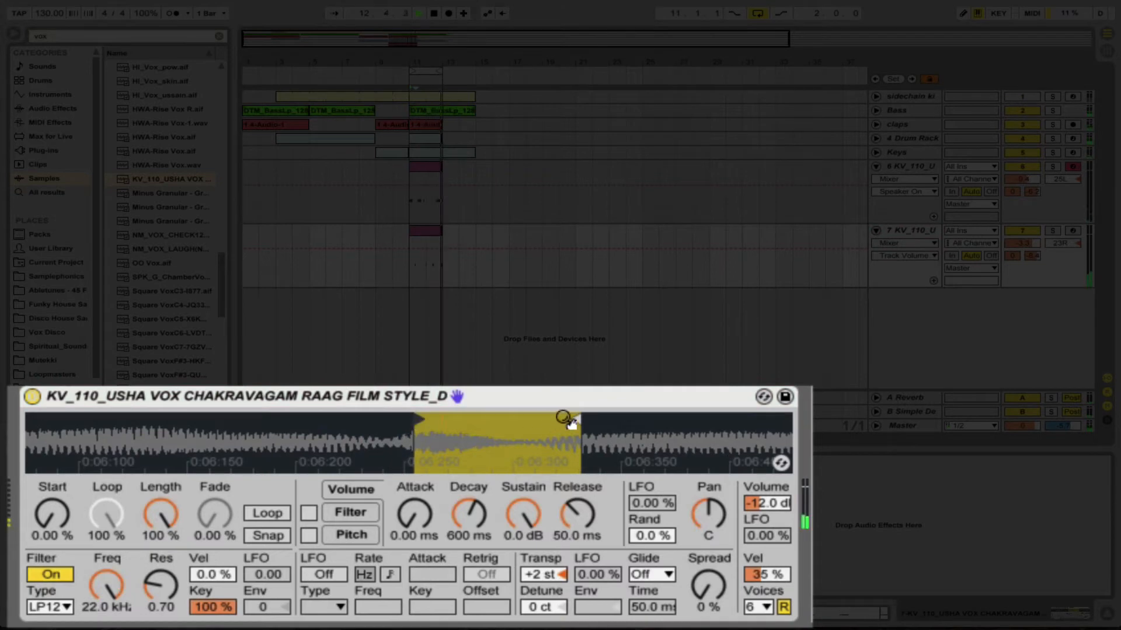
drag(574, 415, 688, 416)
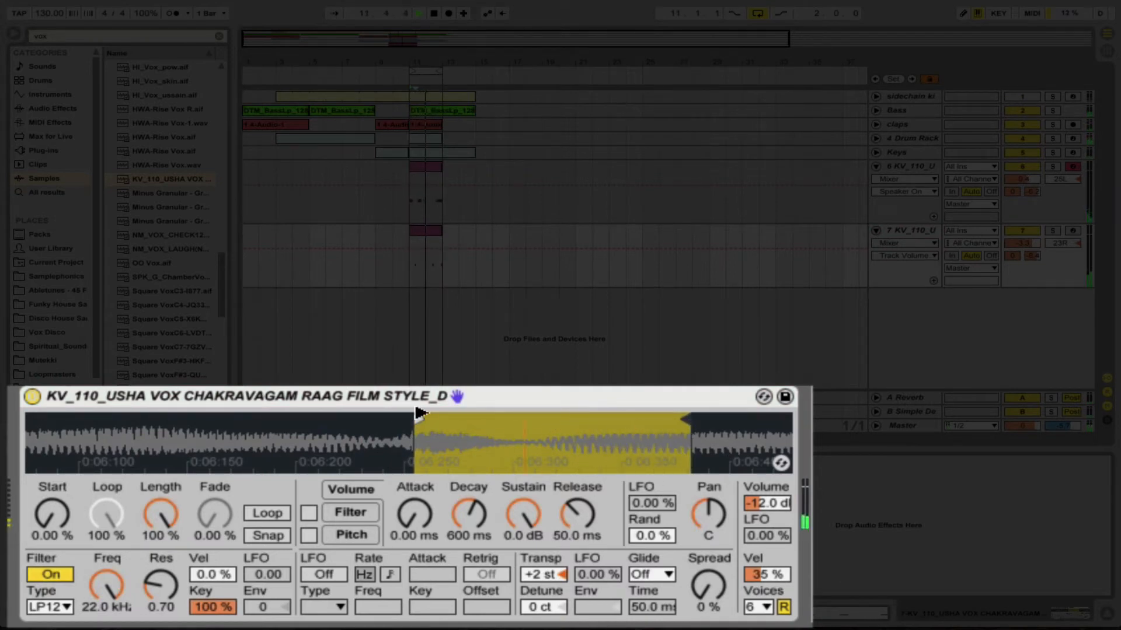
mouse_move(420, 419)
mouse_down()
mouse_move(622, 450)
mouse_move(539, 461)
mouse_up()
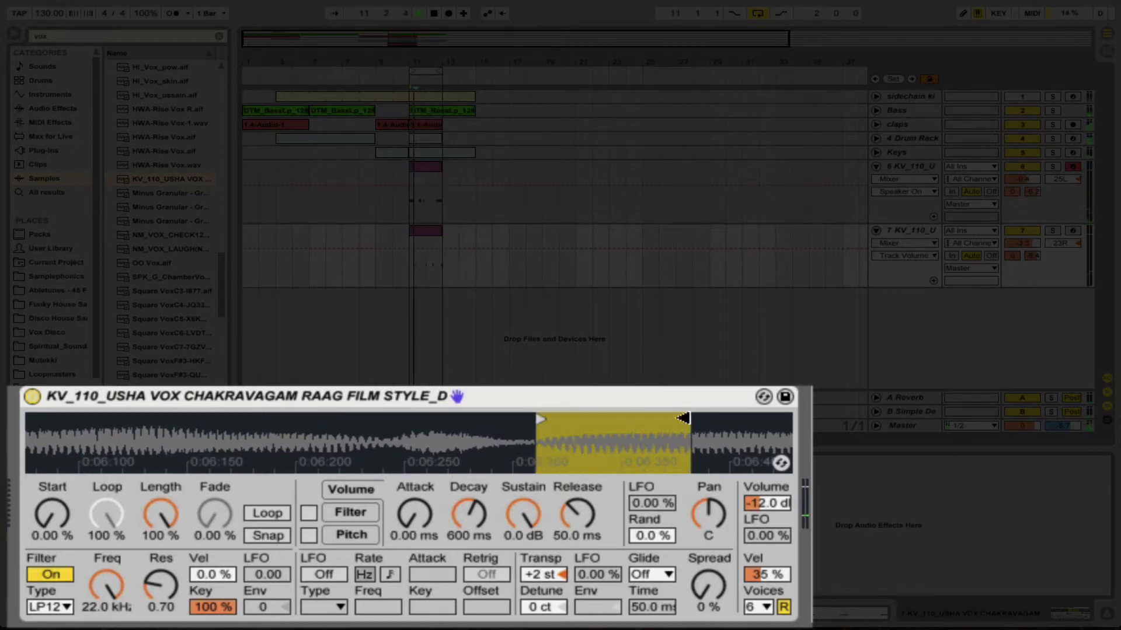
drag(683, 418, 776, 429)
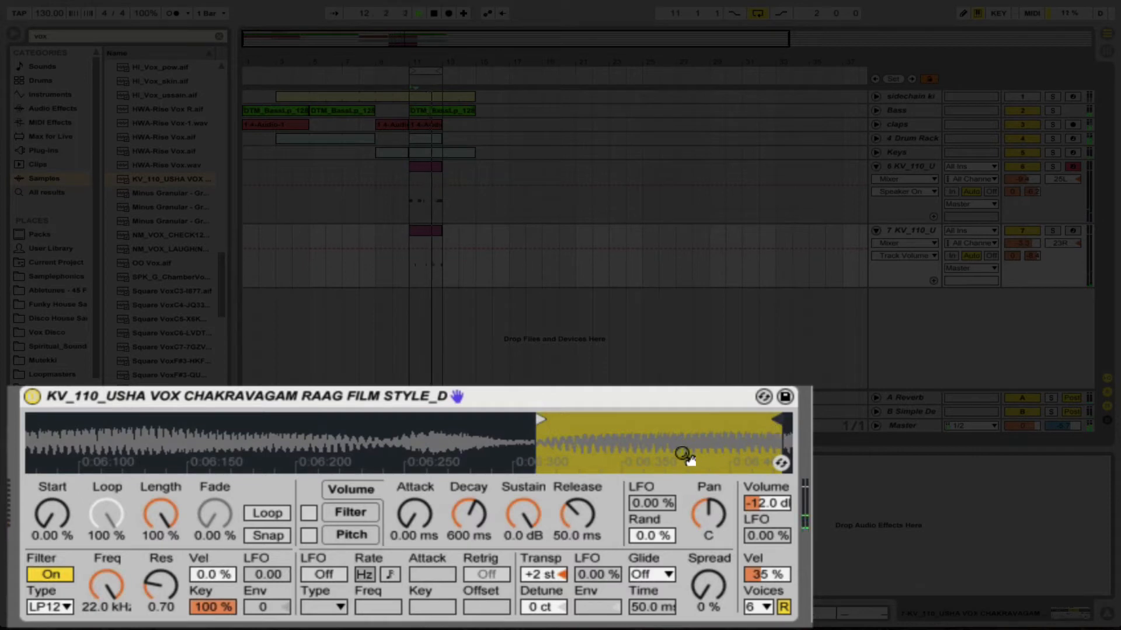
drag(685, 457, 465, 445)
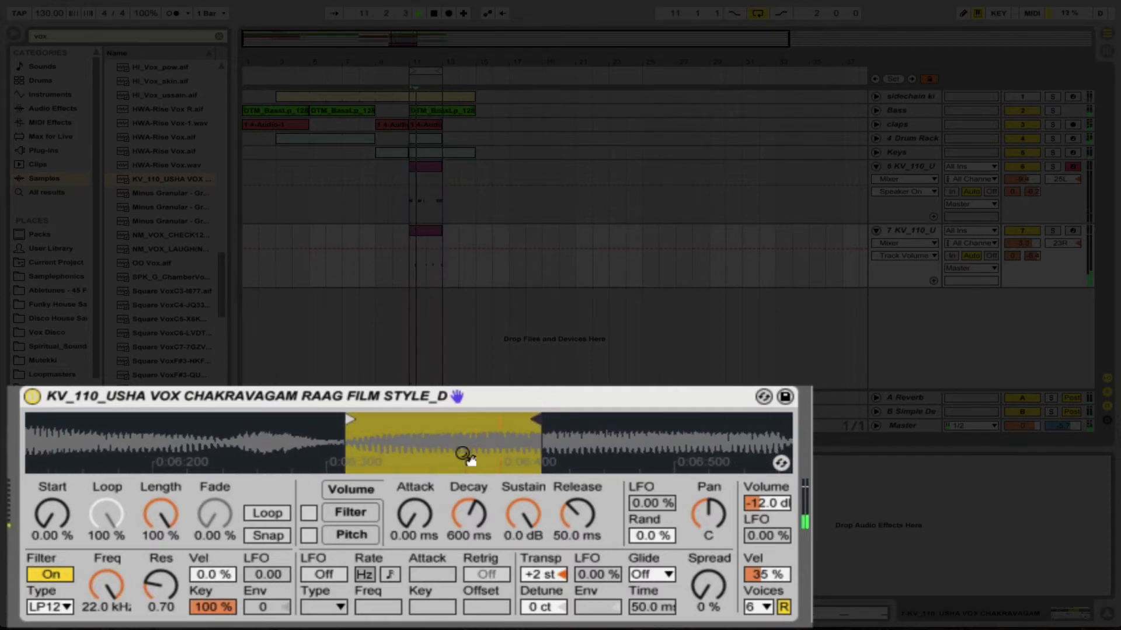
click(548, 572)
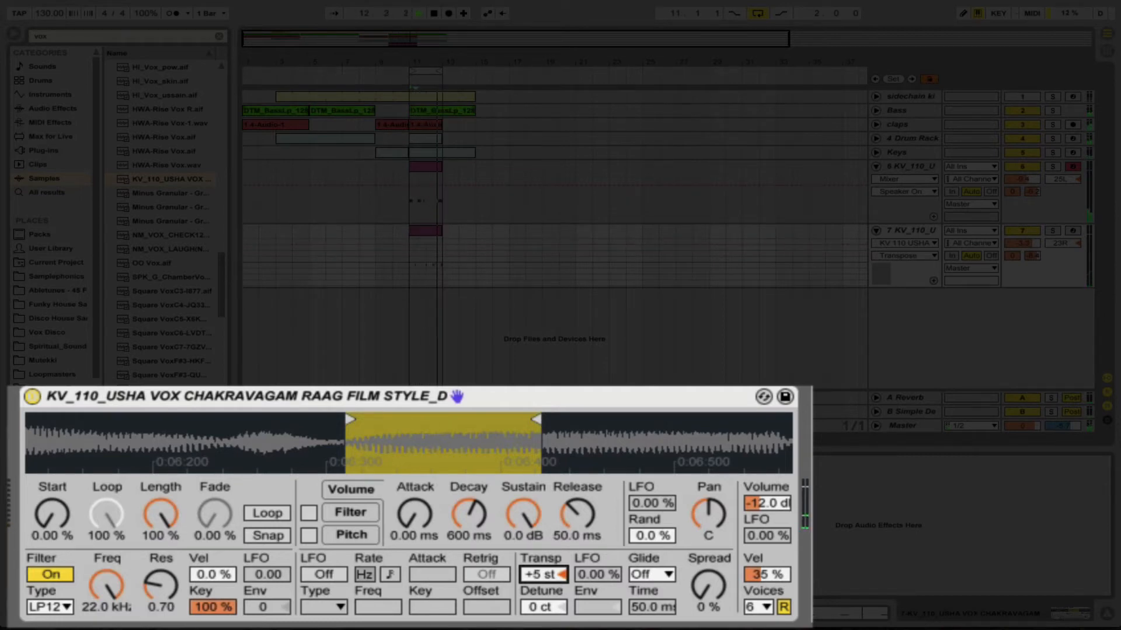
Step: Audition other transpositions of vocal track 7's Simpler and set it to +9 st
key(Down)
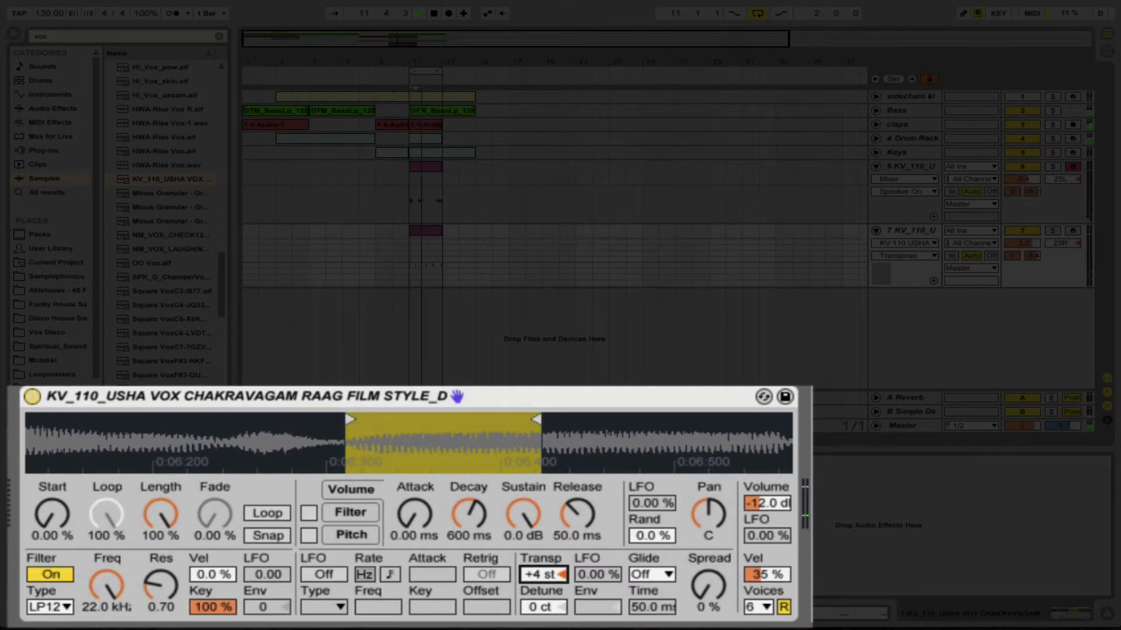
key(Up)
key(Up)
key(Up)
key(Up)
key(Up)
key(Up)
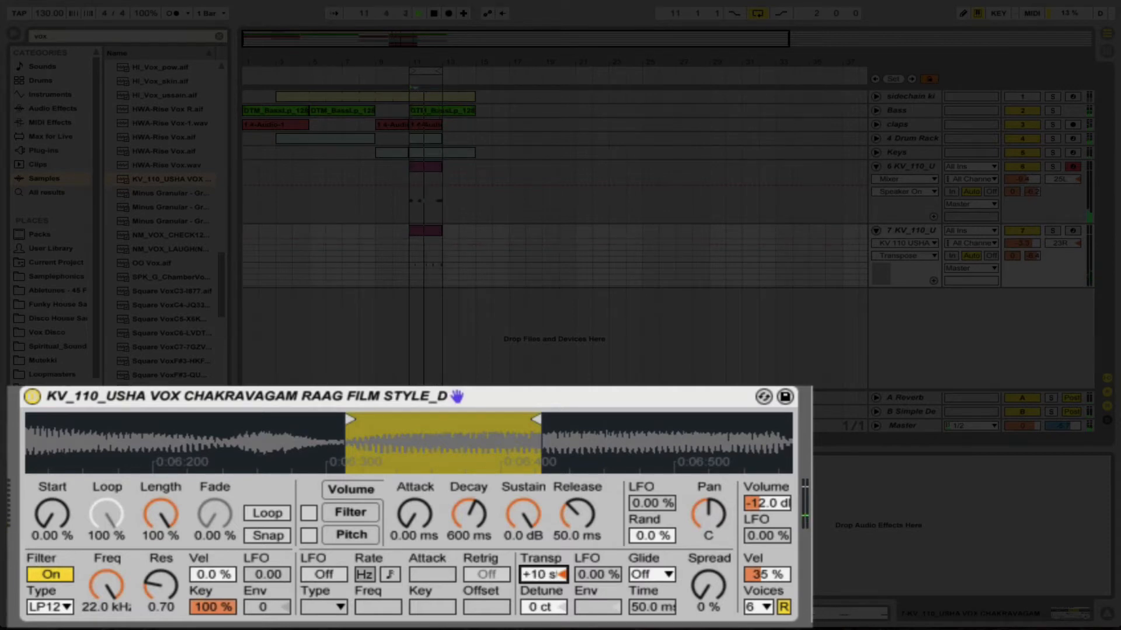
key(Down)
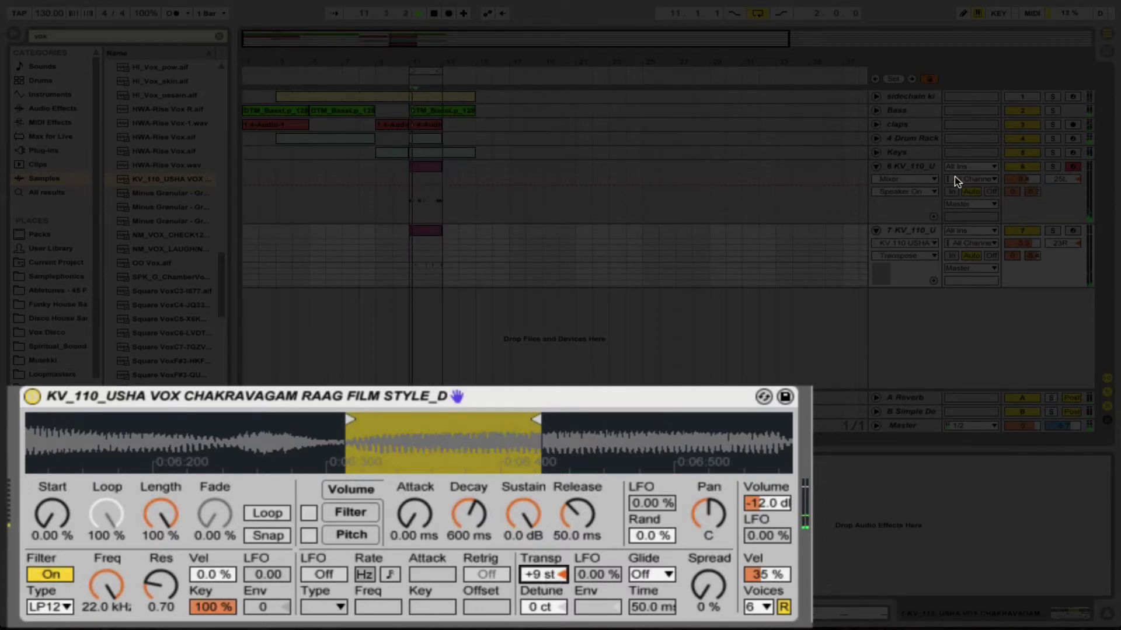
Step: Rebalance the volume of the vocal tracks, then unfold the Keys track and lower its volume to -28.8 dB
click(1021, 242)
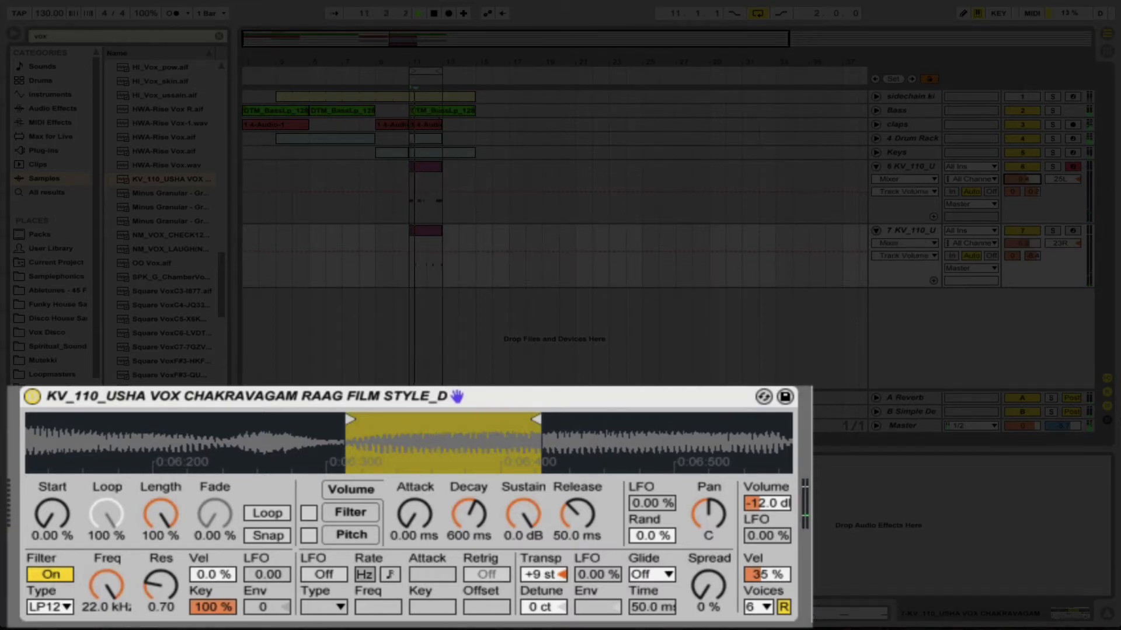
click(875, 152)
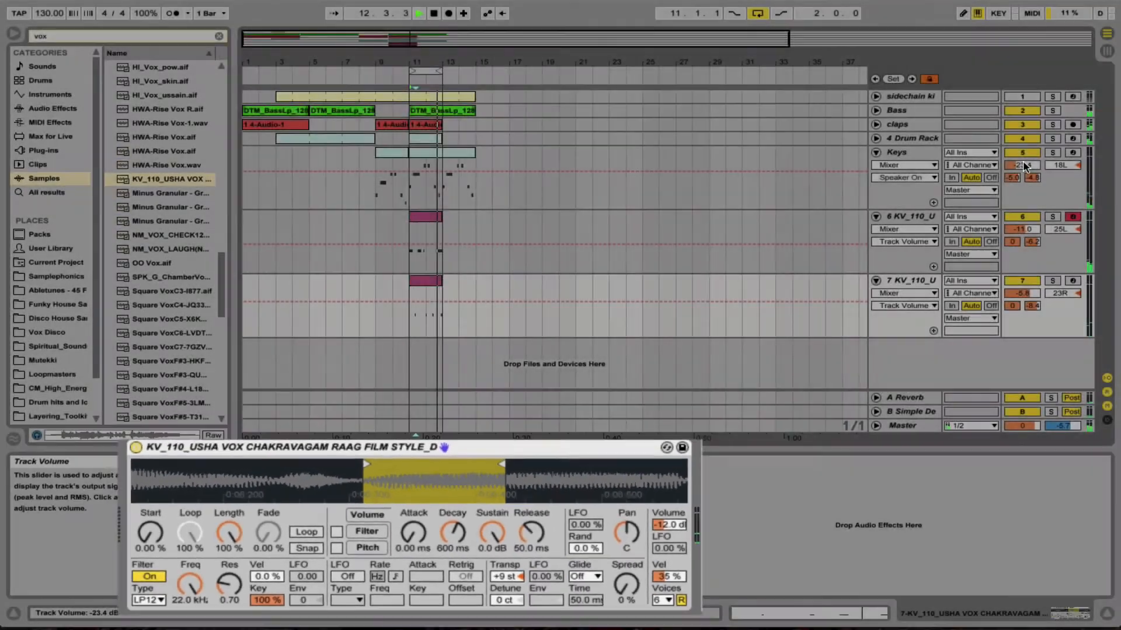
drag(1022, 165, 1022, 169)
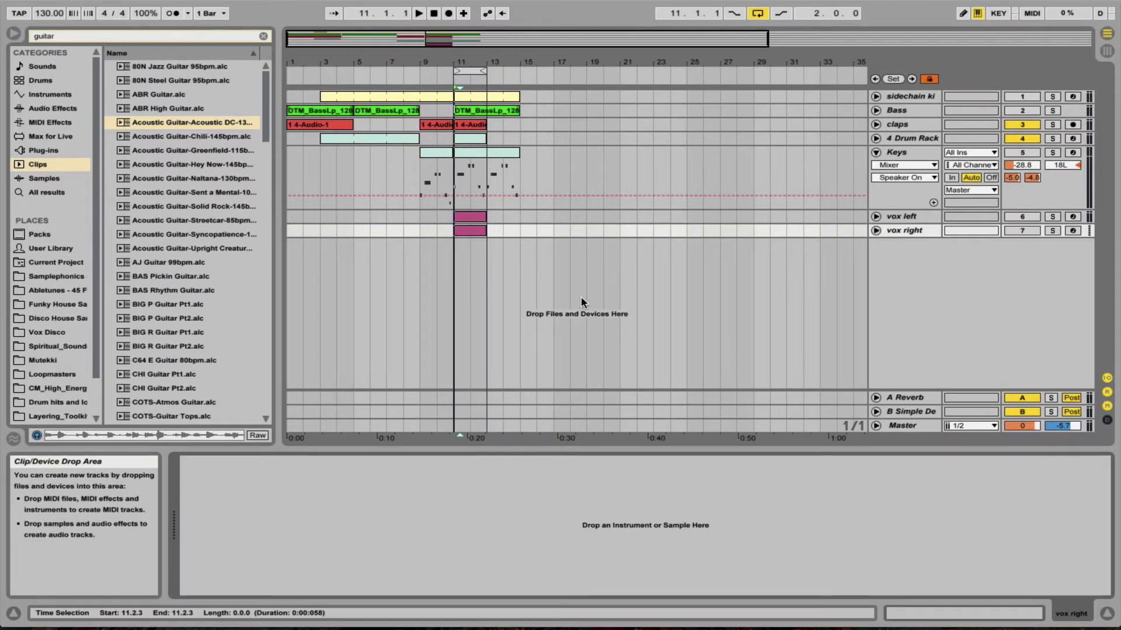
Step: Add a Simpler on a new track below vox right, load the Acoustic Guitar-Acoustic DC clip into it and audition it
click(50, 95)
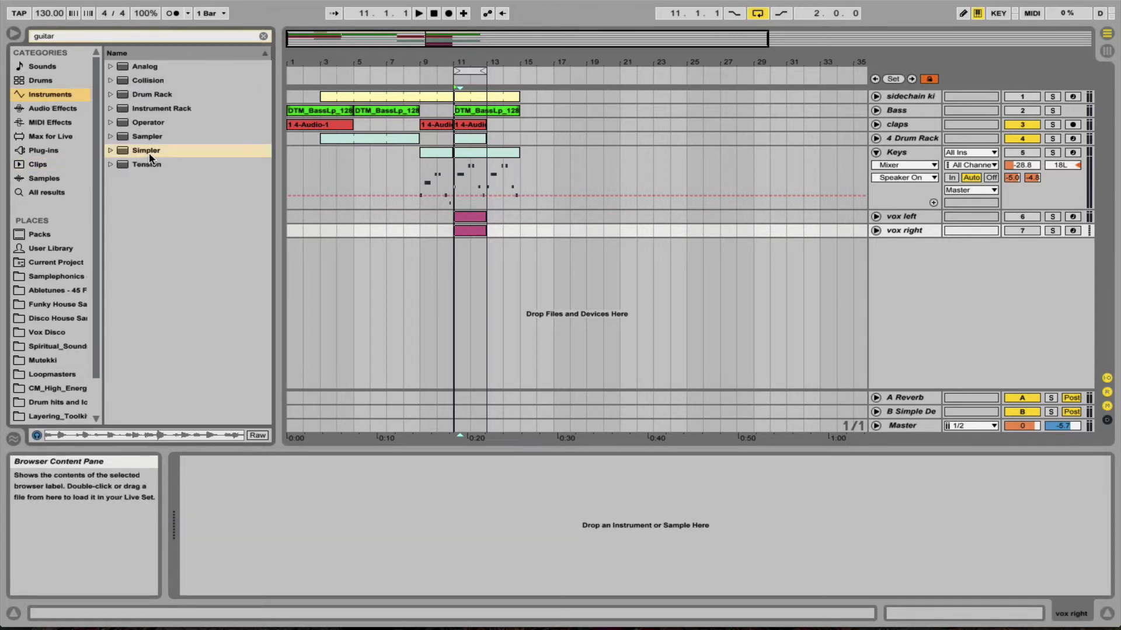
drag(156, 149, 576, 271)
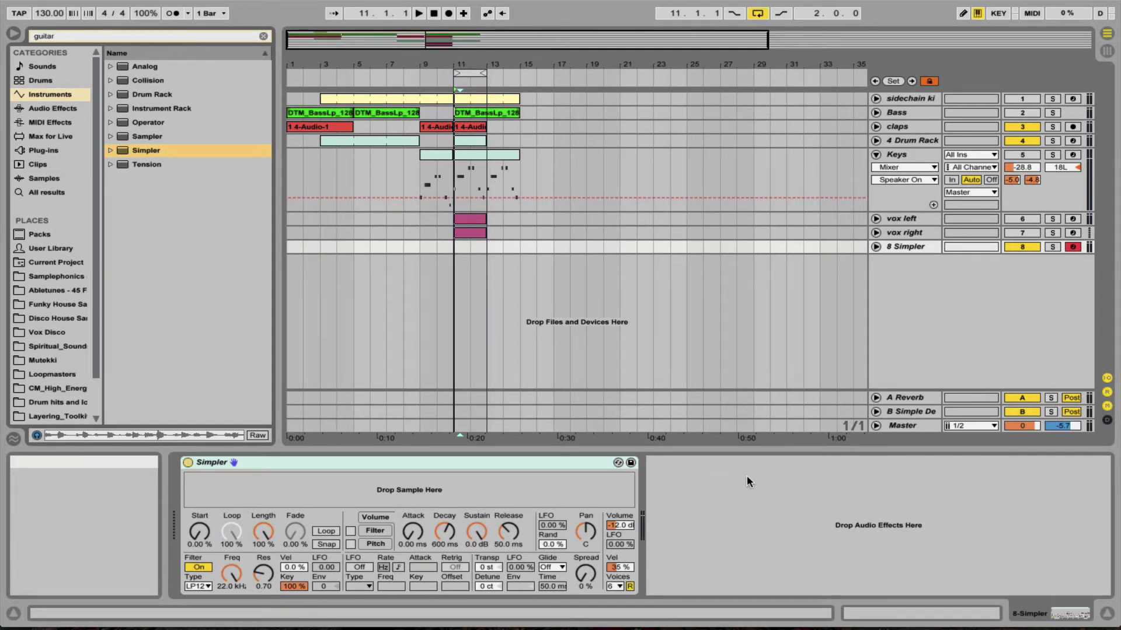
click(93, 37)
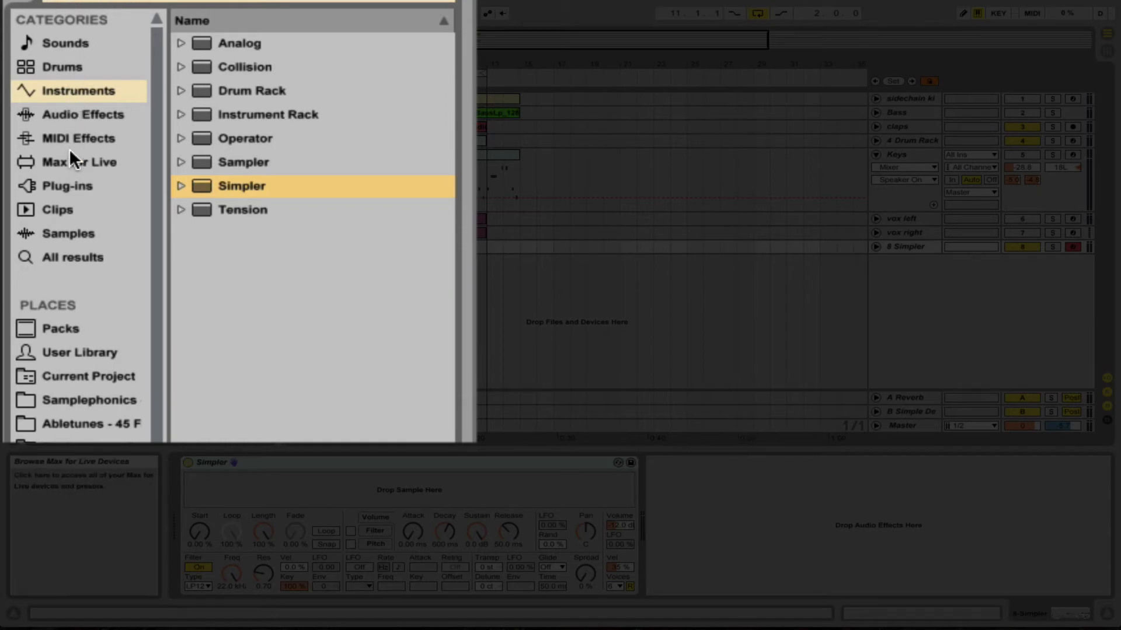
click(55, 209)
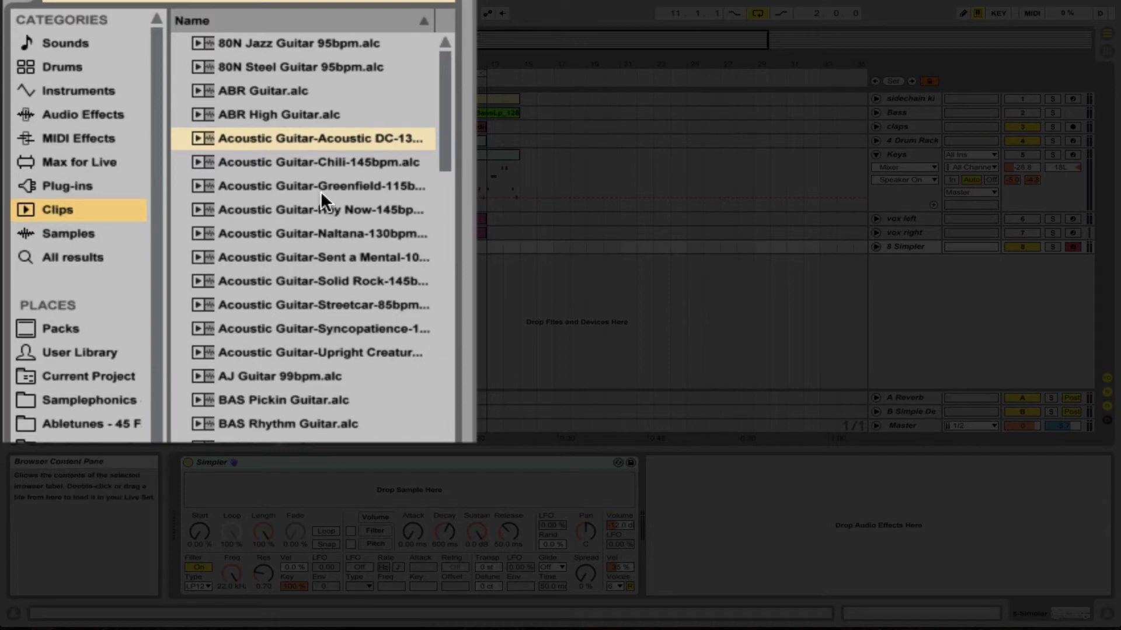
click(310, 138)
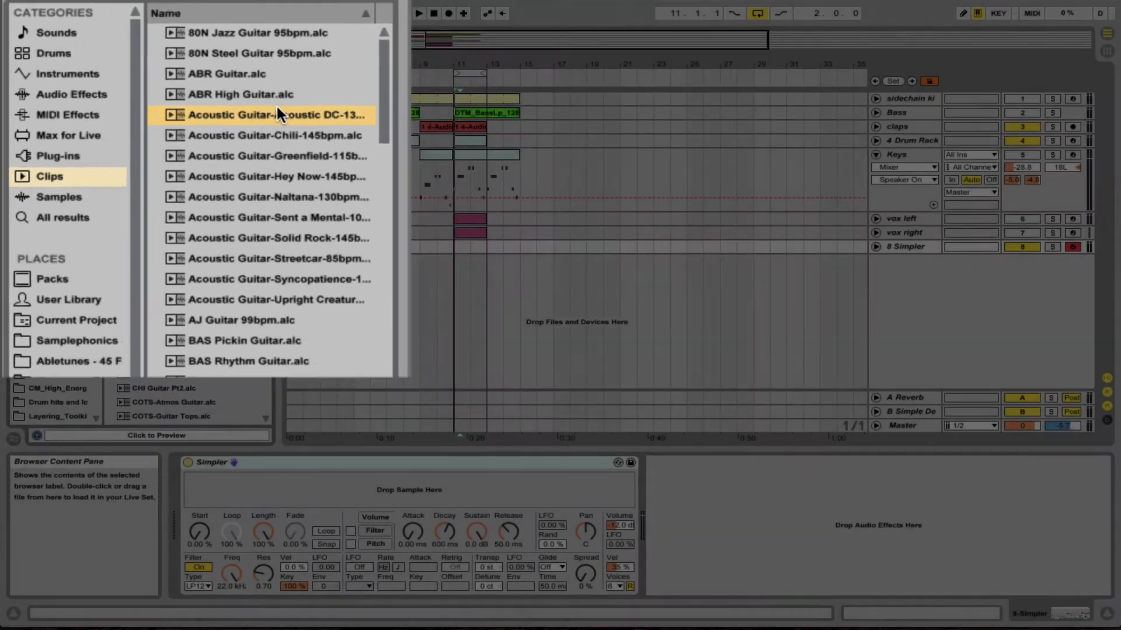
drag(319, 135, 410, 489)
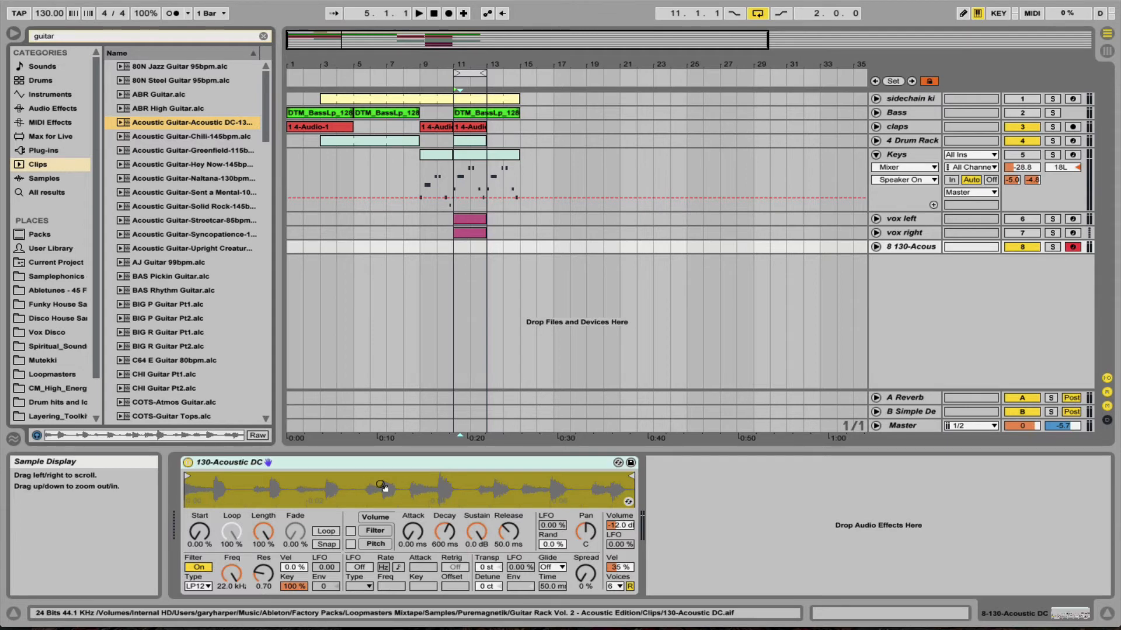
key(a)
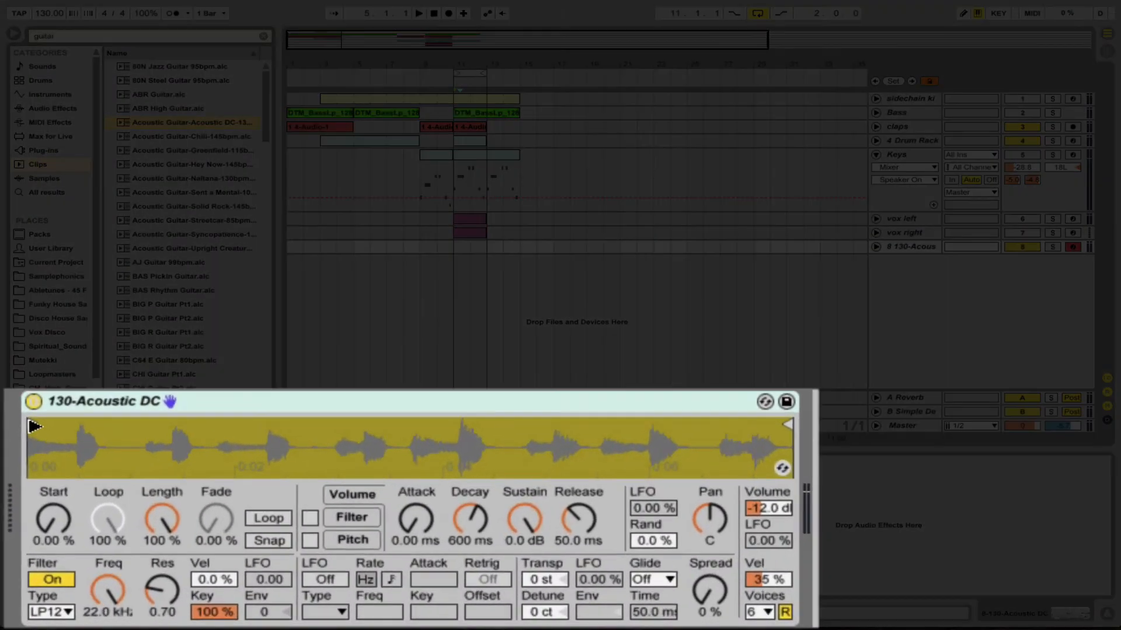
Step: Trim the guitar sample in Simpler to a single hit from about 0:01.395 to 0:01.570
drag(34, 425, 174, 447)
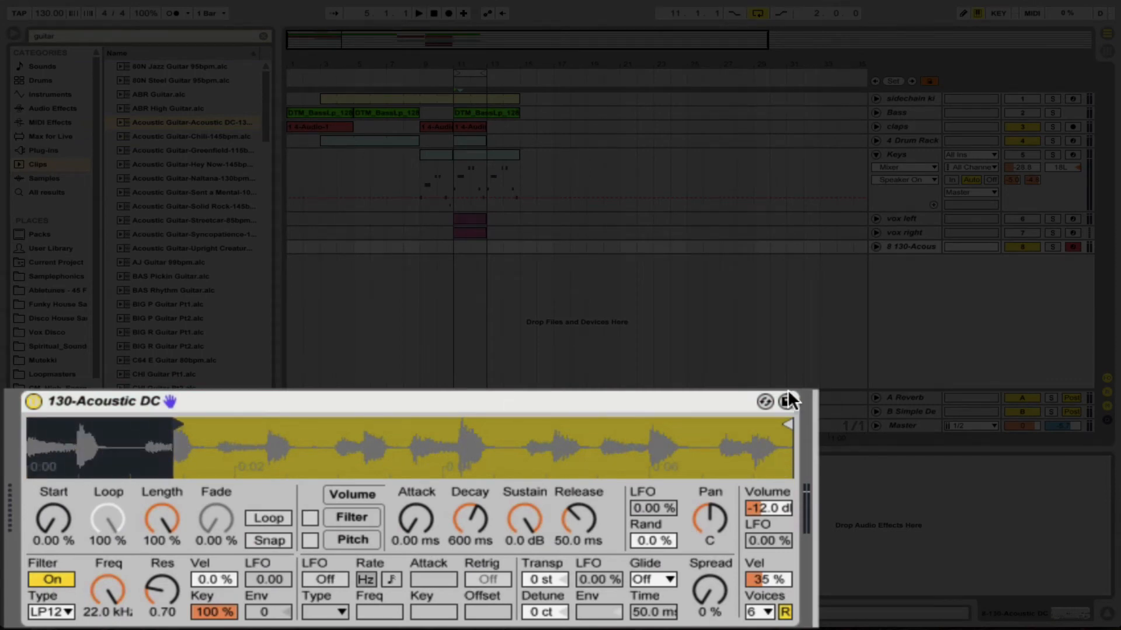
mouse_move(796, 426)
mouse_down()
mouse_move(496, 480)
mouse_move(178, 489)
mouse_up()
drag(198, 450, 579, 493)
drag(339, 424, 331, 421)
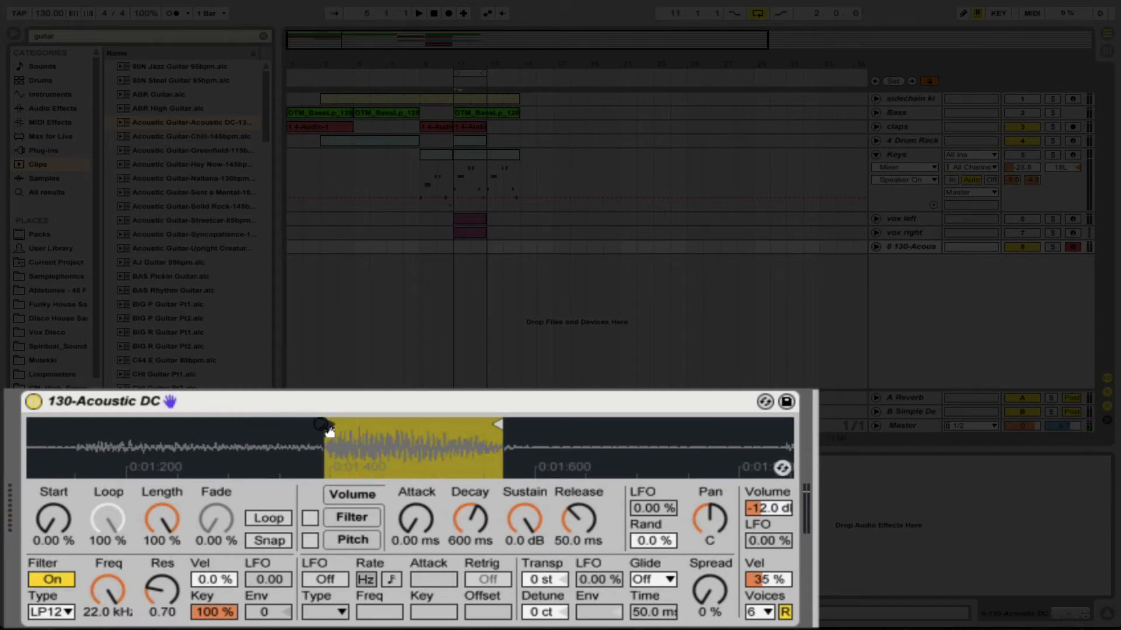
drag(327, 423, 327, 424)
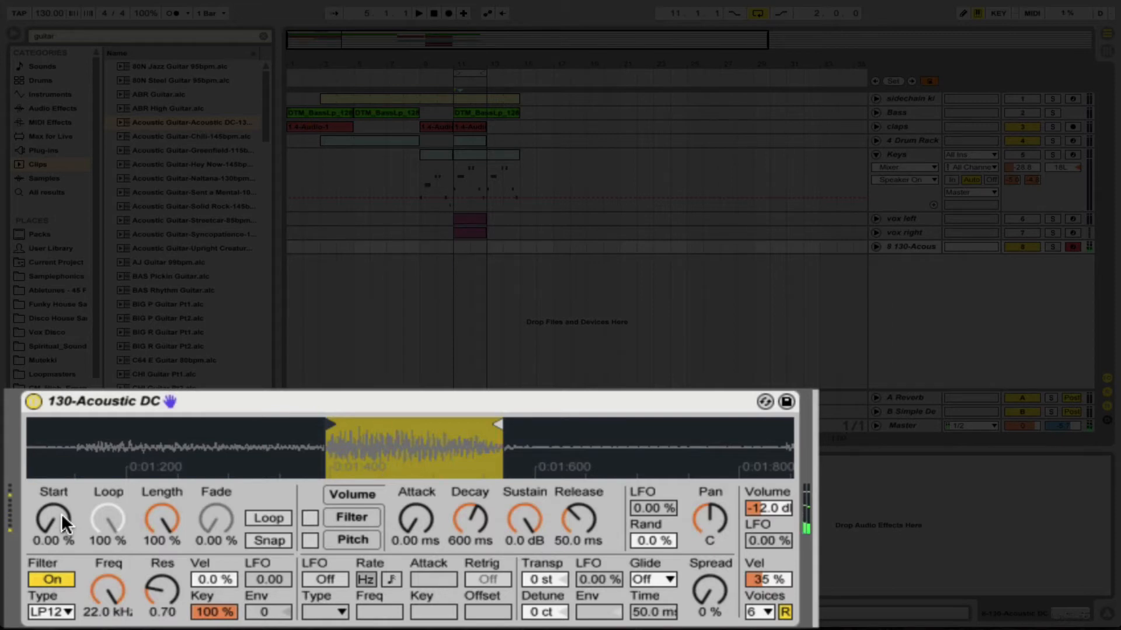
Step: Try a Start offset of about 34 % and a Length of 82.5 %, then restore them to 0 % and 100 %
drag(61, 514, 61, 464)
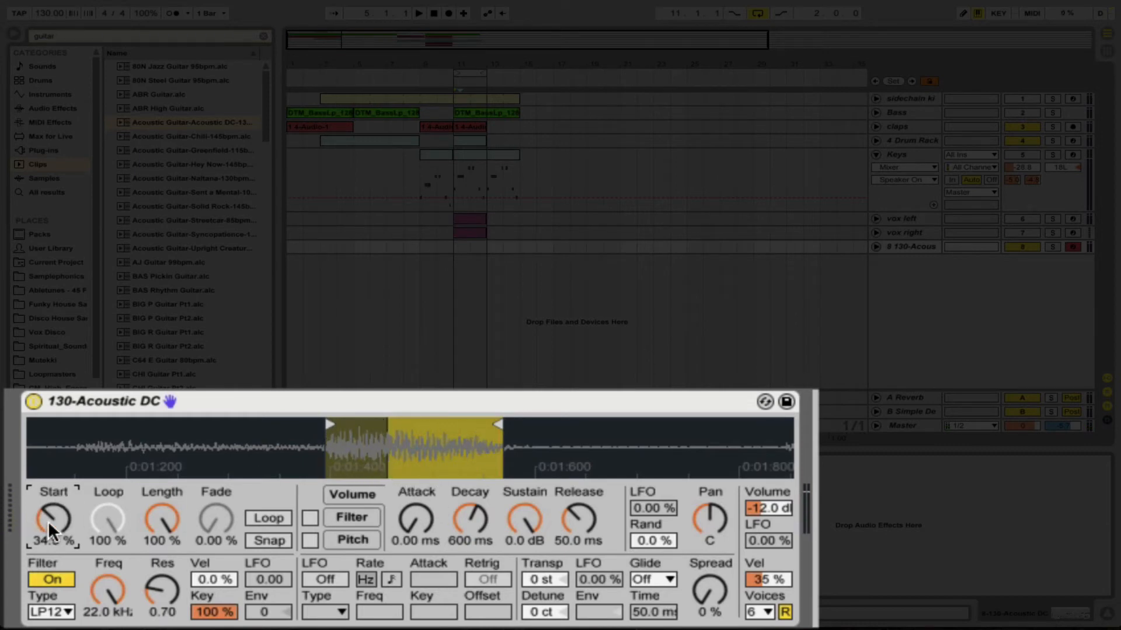
mouse_move(48, 520)
mouse_down()
mouse_move(48, 463)
mouse_move(48, 554)
mouse_move(48, 530)
mouse_up()
drag(48, 530, 47, 566)
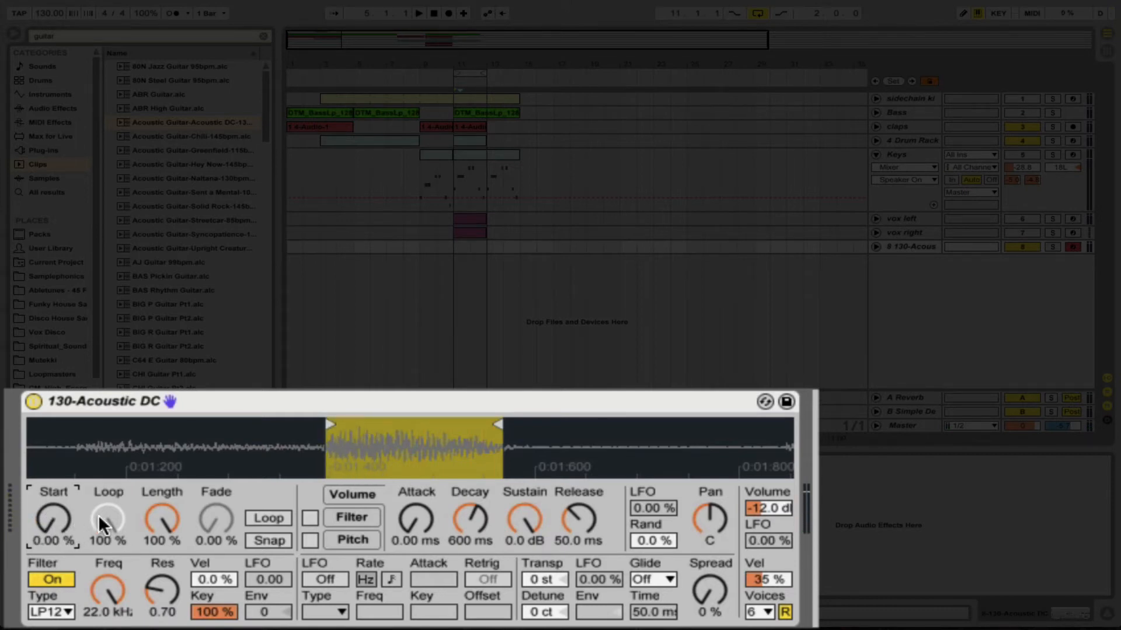
drag(159, 517, 159, 527)
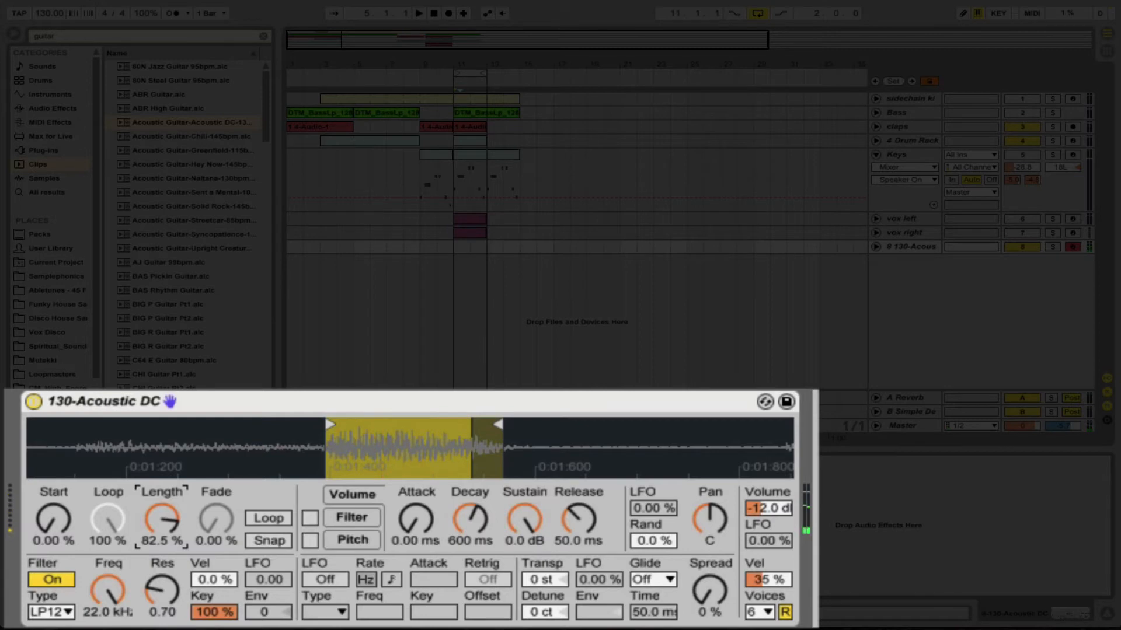
mouse_move(161, 519)
mouse_down()
mouse_move(162, 556)
mouse_move(160, 516)
mouse_up()
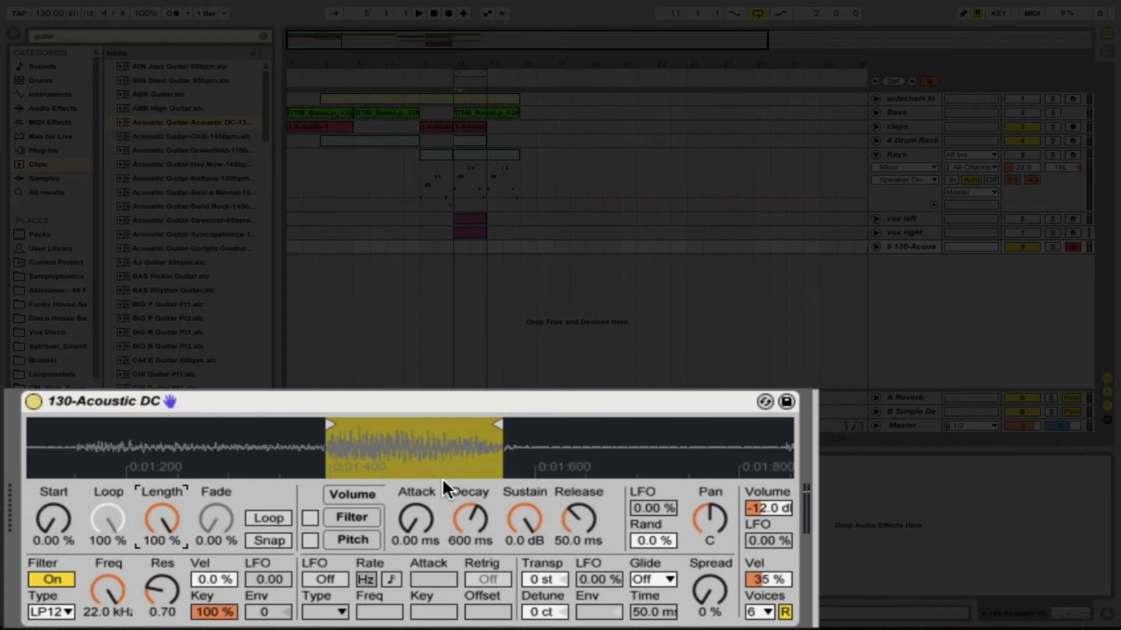
Step: Set the attack of the guitar Simpler's volume envelope to 36.8 ms
click(413, 521)
mouse_move(413, 521)
mouse_down()
mouse_move(414, 468)
mouse_move(413, 512)
mouse_move(413, 502)
mouse_up()
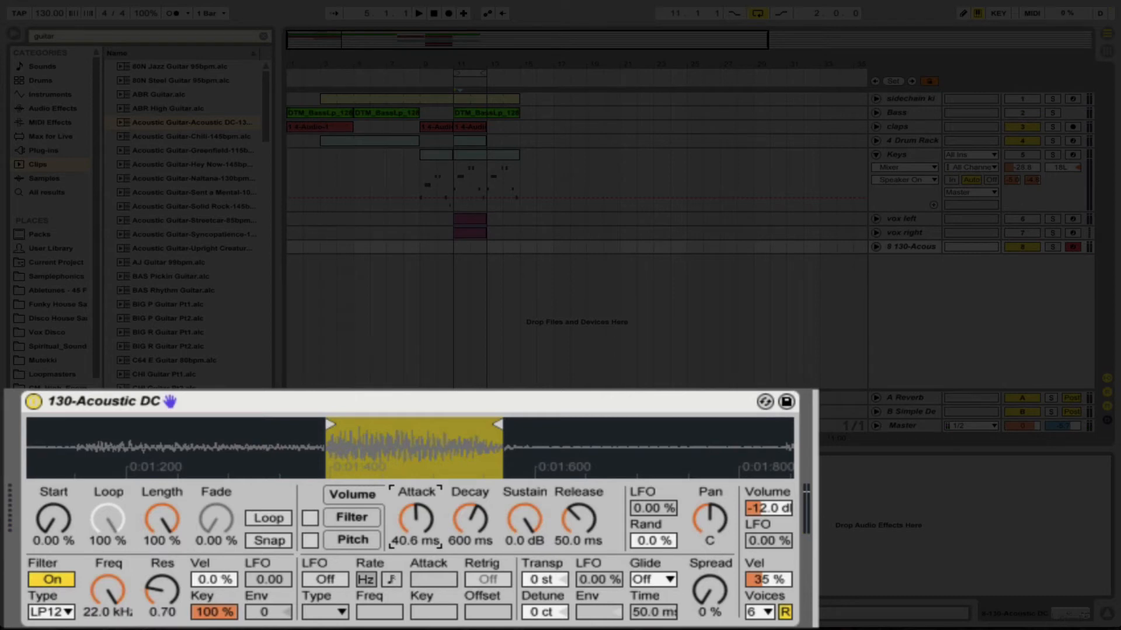
drag(415, 518, 415, 520)
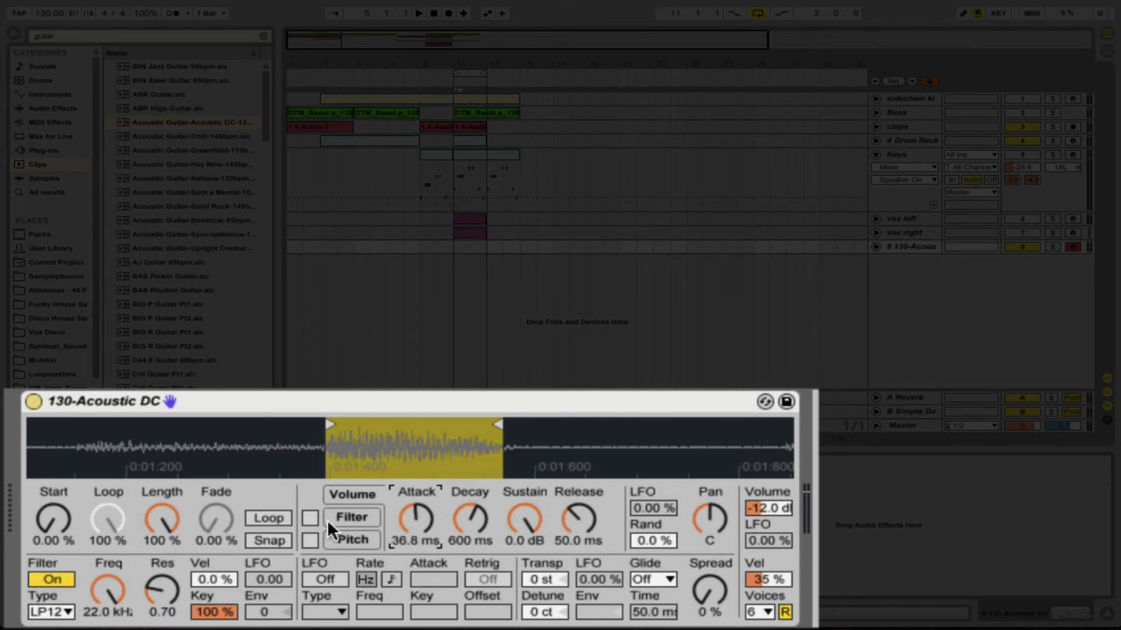
Step: Enable looping for the guitar slice and try a loop length of 42.1 % before restoring it to 100 %
click(265, 519)
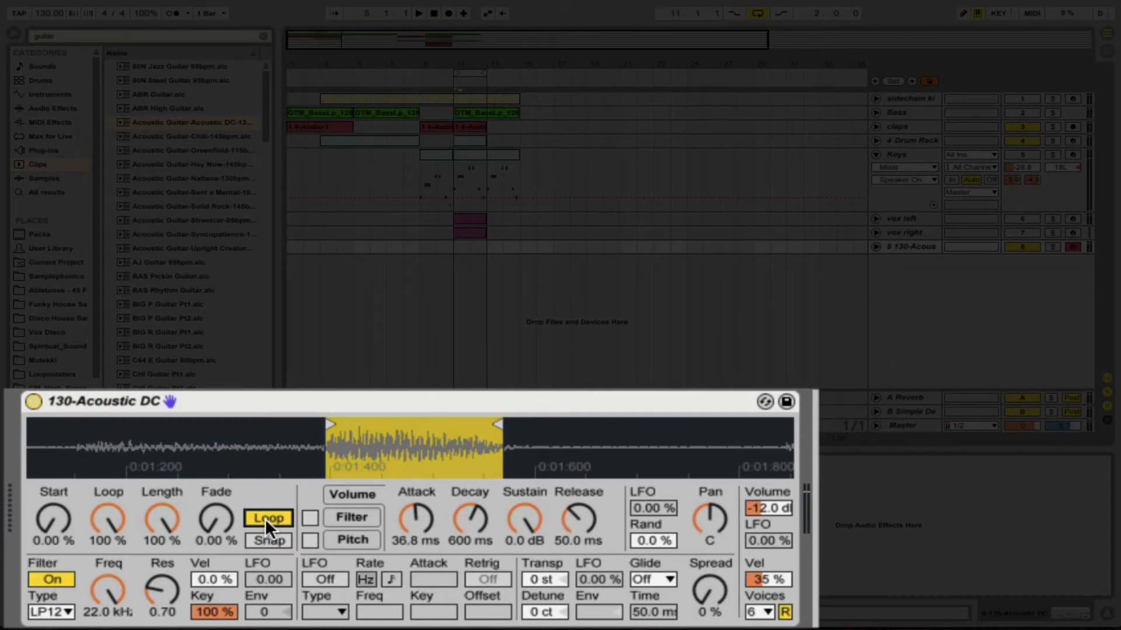
click(101, 503)
drag(100, 503, 100, 568)
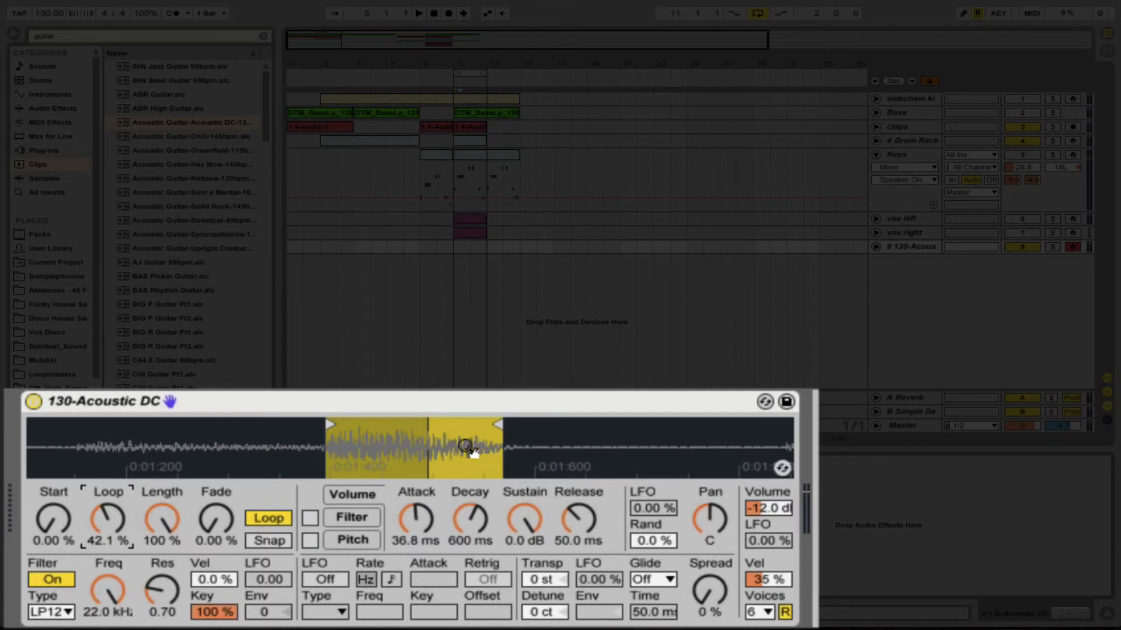
mouse_move(106, 519)
mouse_down()
mouse_move(107, 552)
mouse_move(107, 482)
mouse_up()
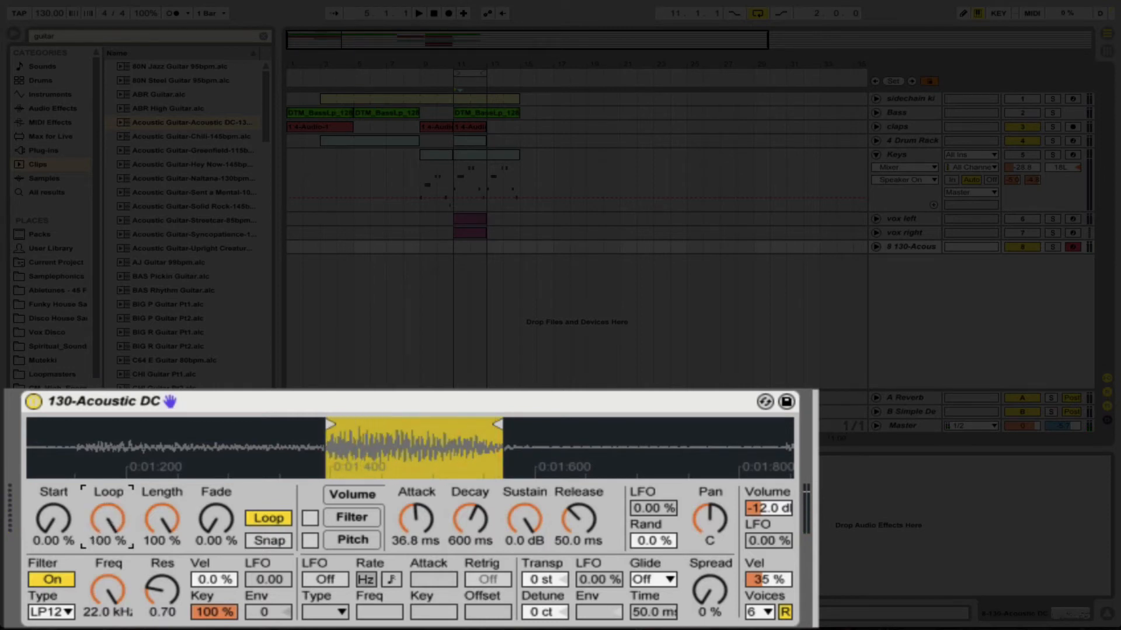
Step: Enable Snap for the guitar slice, audition the loop and set its loop length to 49.2 %
click(266, 536)
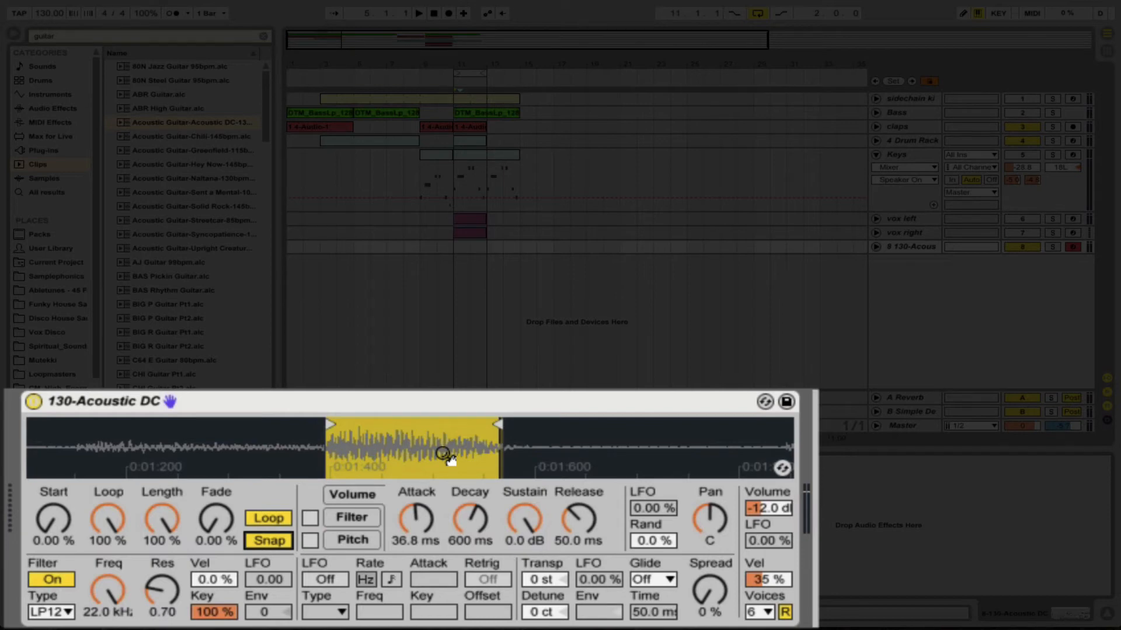
key(a)
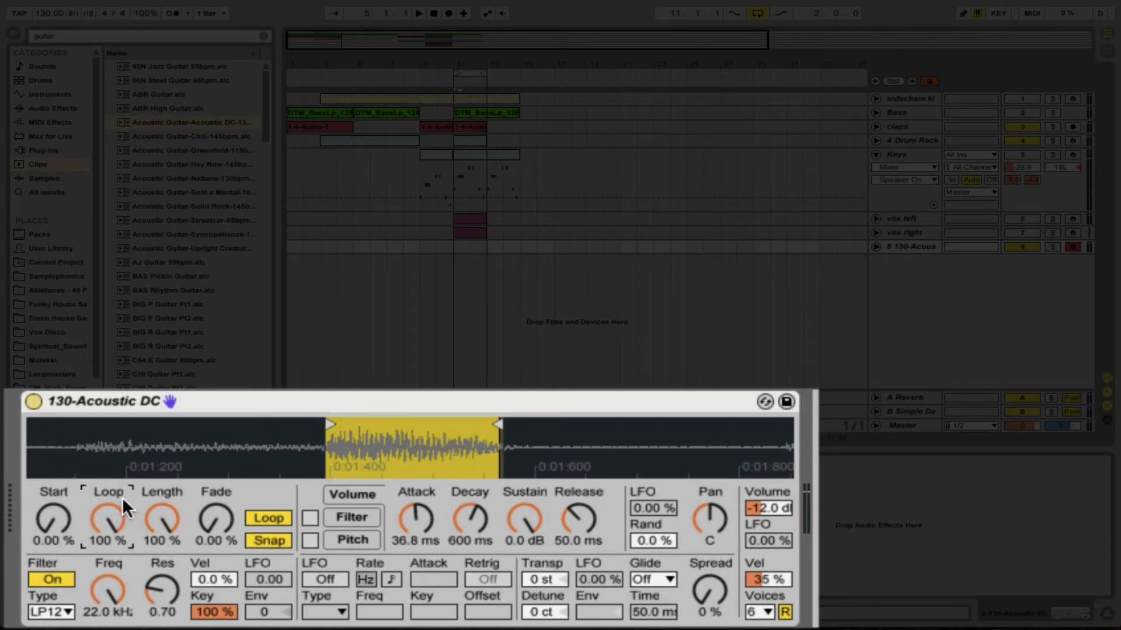
drag(115, 517, 115, 549)
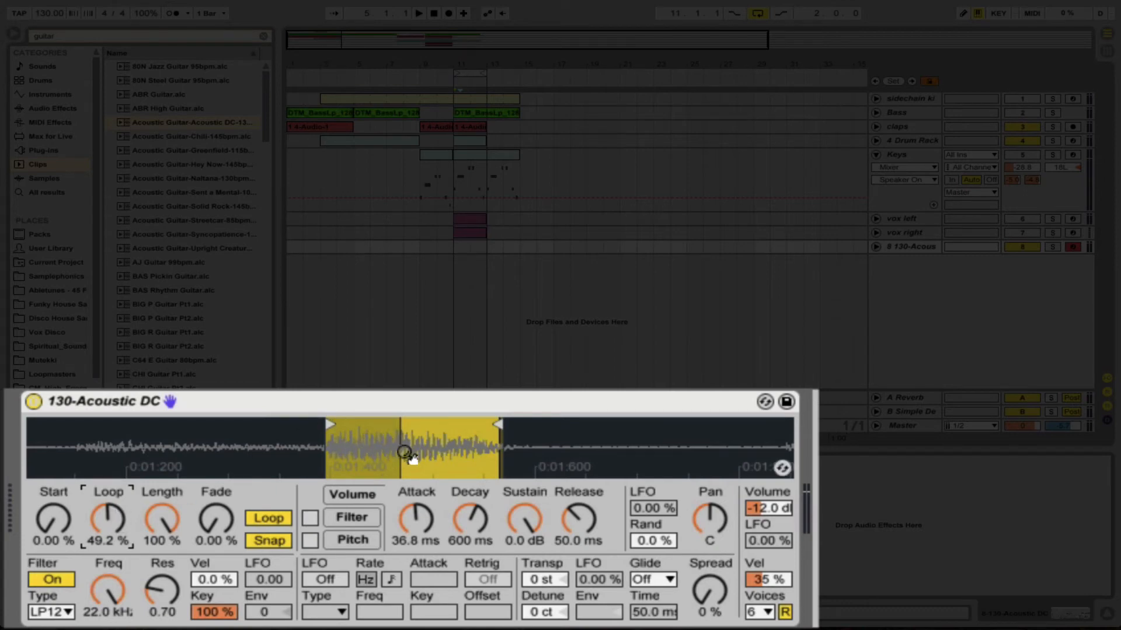
Step: Raise the loop crossfade of the guitar Simpler to 63.5 %
mouse_move(201, 510)
mouse_down()
mouse_move(201, 462)
mouse_move(200, 508)
mouse_up()
mouse_move(201, 509)
mouse_down()
mouse_move(201, 490)
mouse_move(213, 513)
mouse_up()
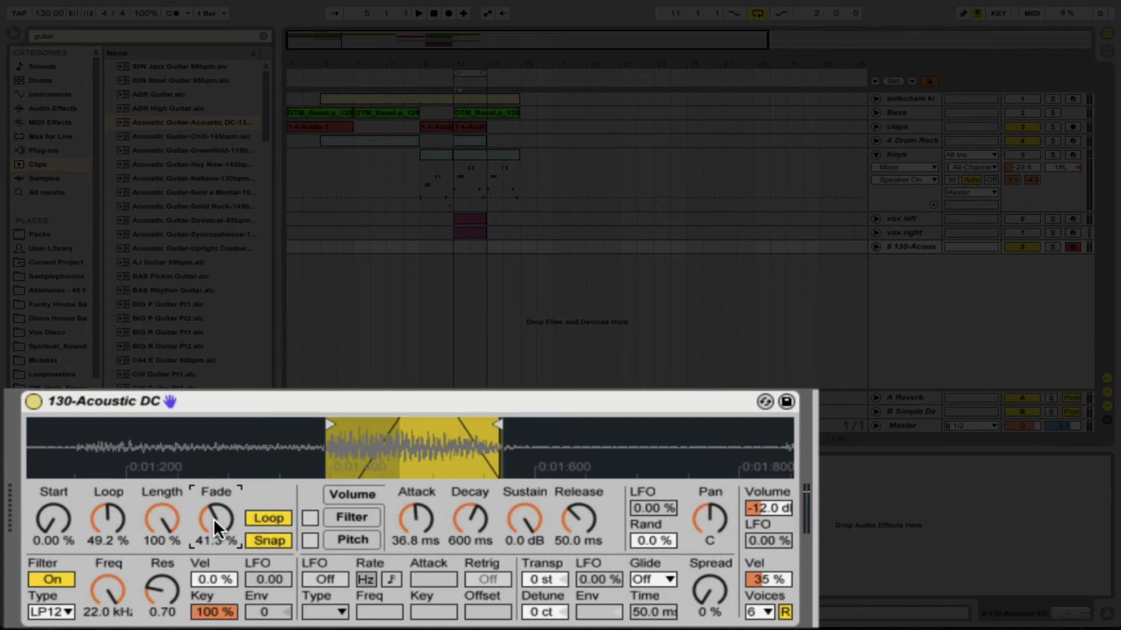
drag(212, 518, 213, 503)
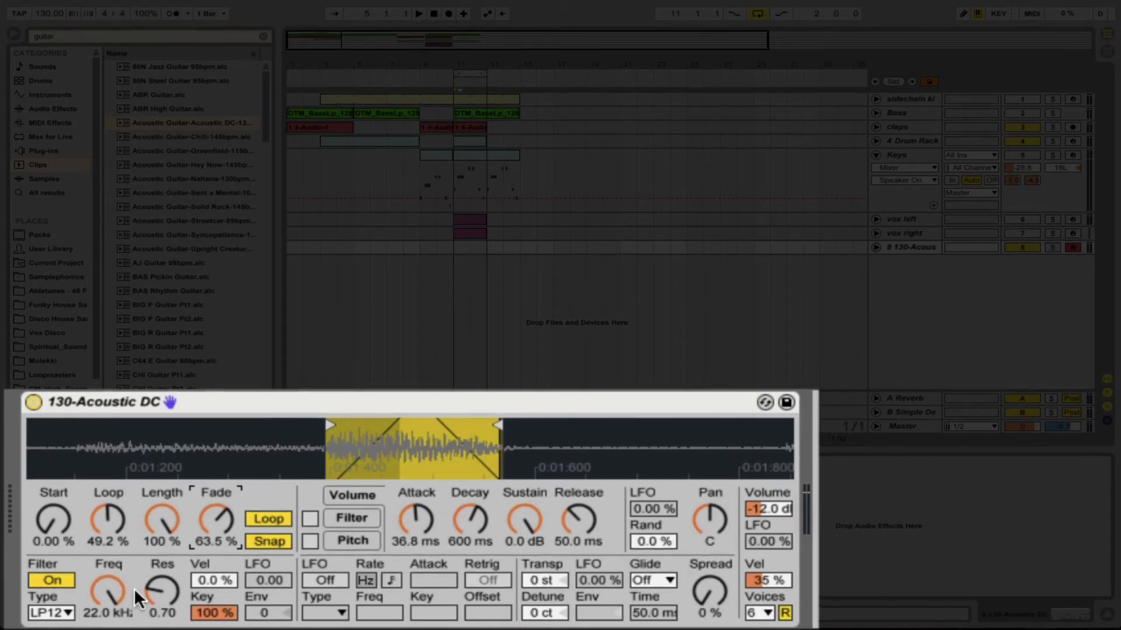
Step: Toggle the guitar Simpler's filter off and back on, keep the LP12 type and set its cutoff frequency to 1.88 kHz
click(58, 574)
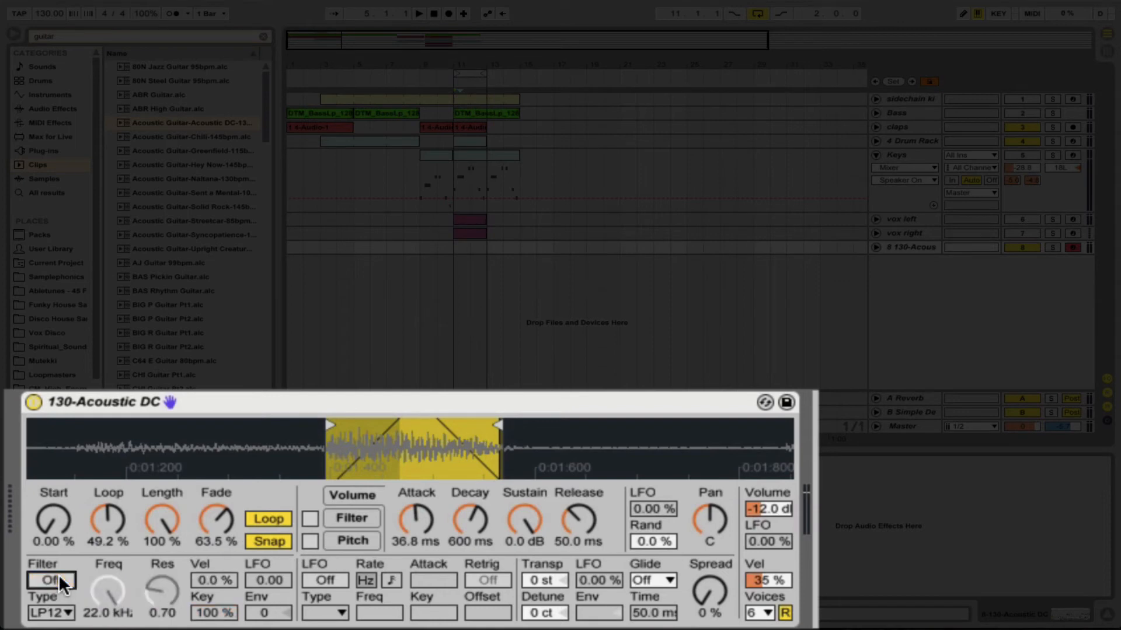
click(58, 574)
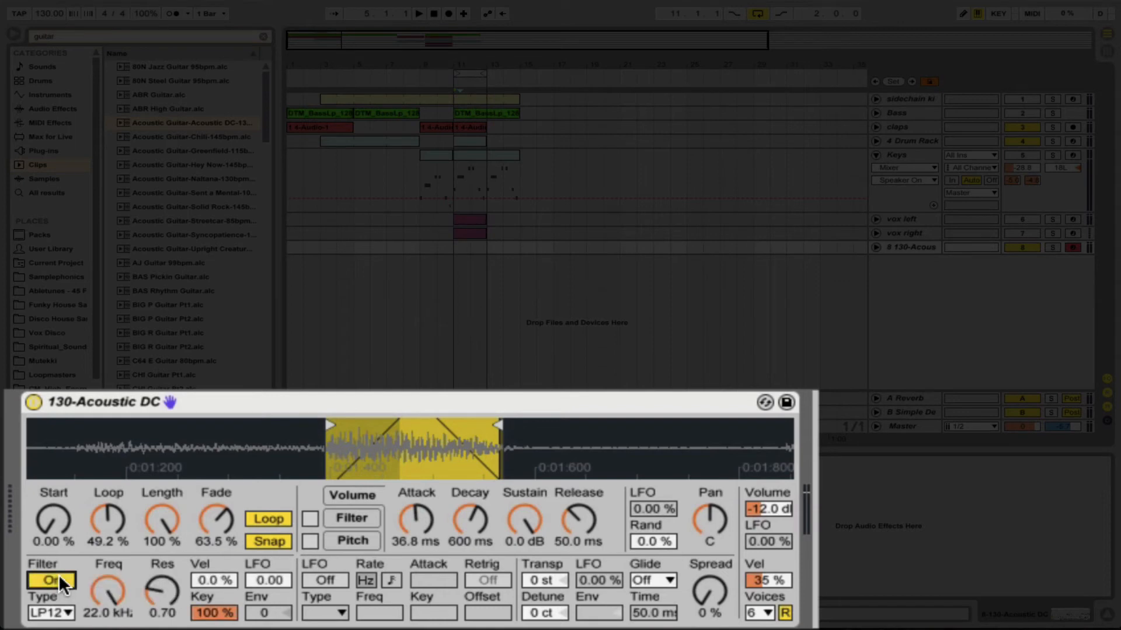
click(67, 614)
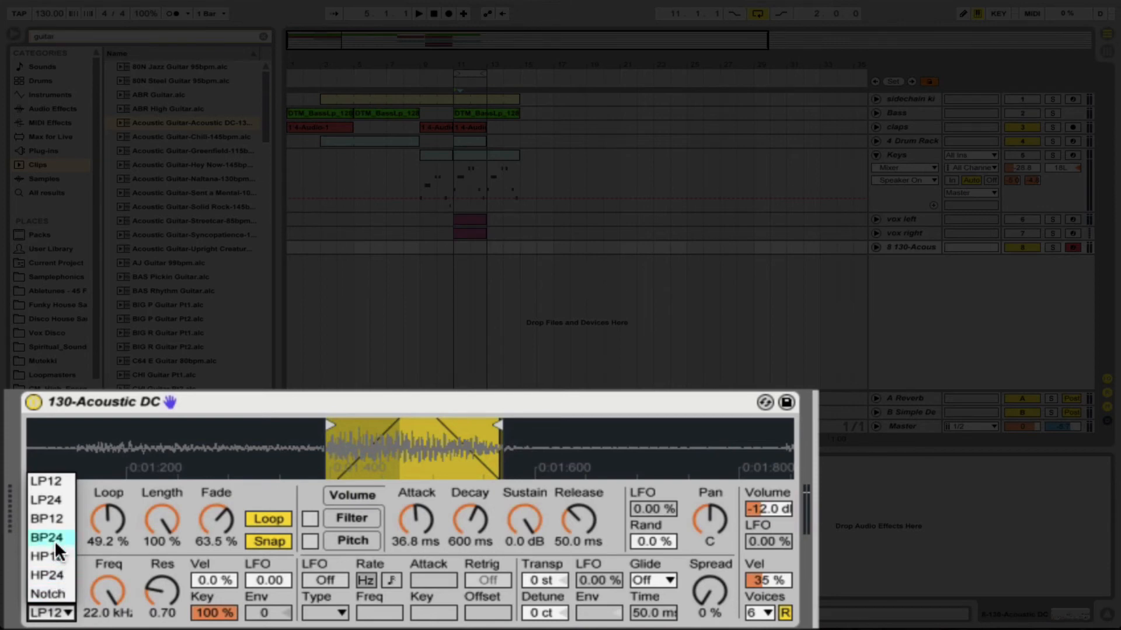
click(46, 482)
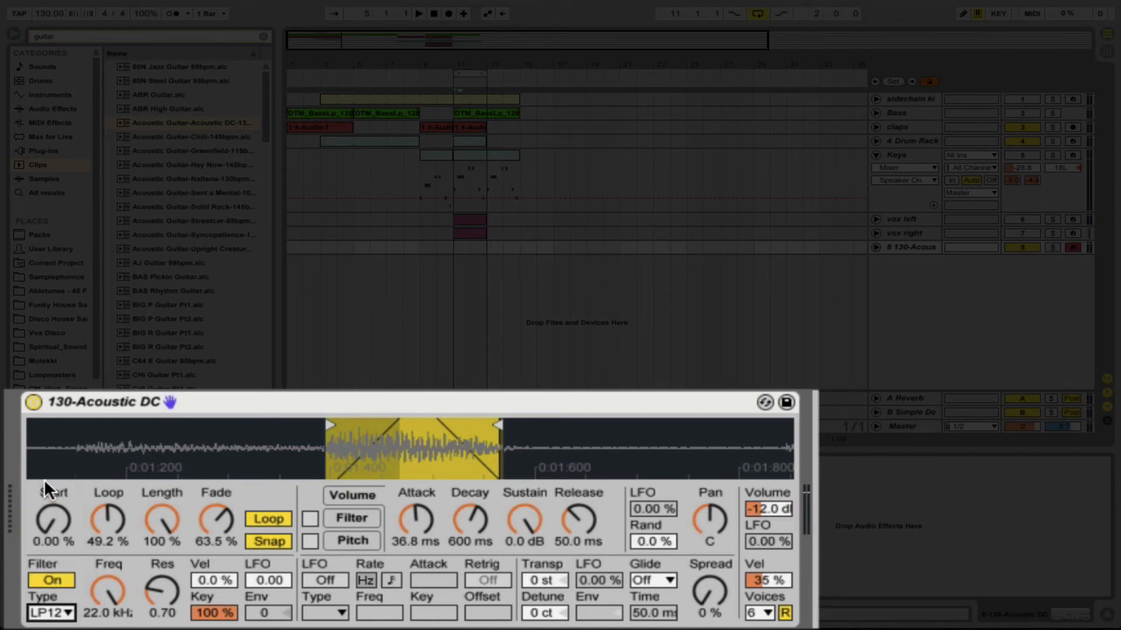
drag(117, 586, 117, 628)
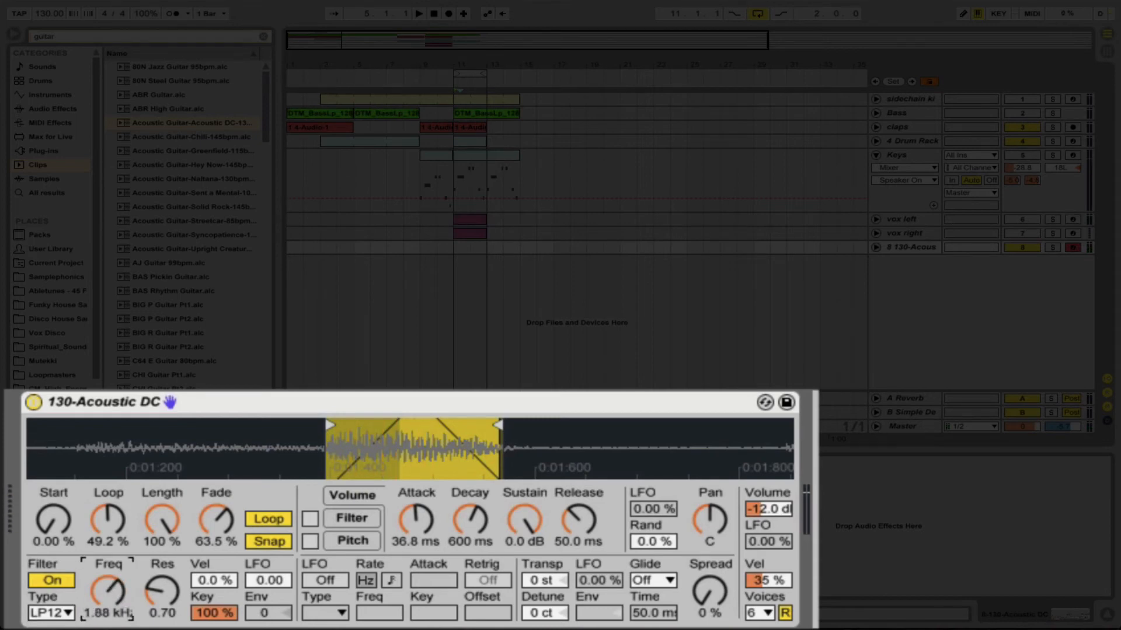
Step: Lower the guitar Simpler's filter cutoff to 351 Hz and raise its resonance to 3.11
drag(109, 591, 152, 540)
mouse_move(115, 586)
mouse_down()
mouse_move(115, 565)
mouse_move(115, 588)
mouse_up()
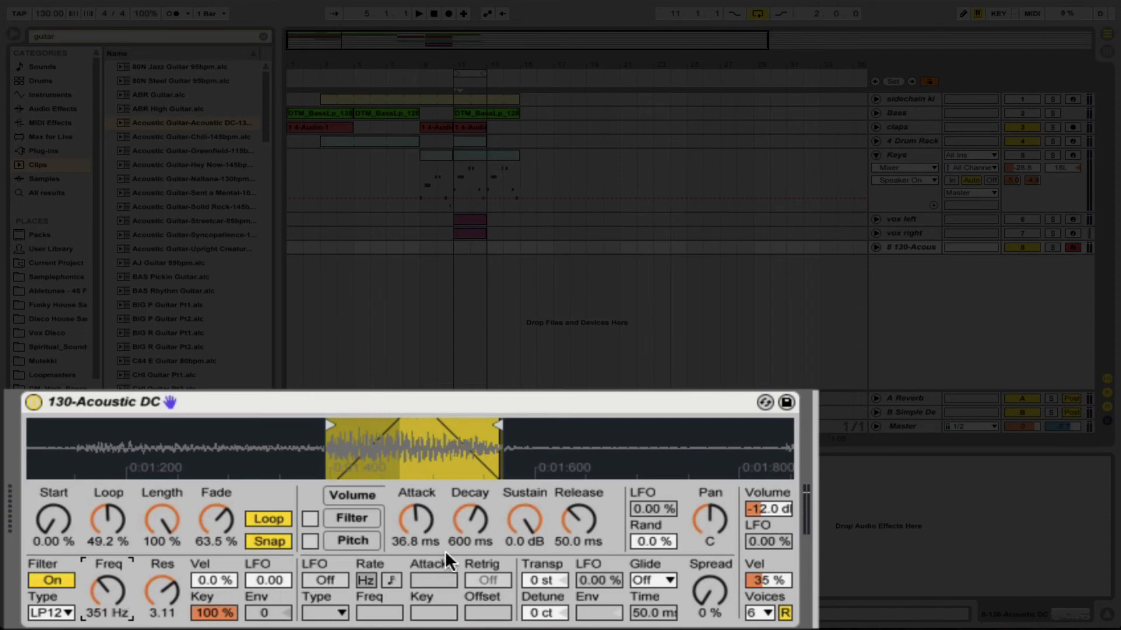
click(525, 582)
mouse_move(532, 581)
mouse_down()
mouse_move(532, 557)
mouse_move(532, 604)
mouse_move(532, 581)
mouse_up()
Step: Try the Portamento glide mode on the guitar Simpler with the glide time raised to 9.14 s
click(656, 581)
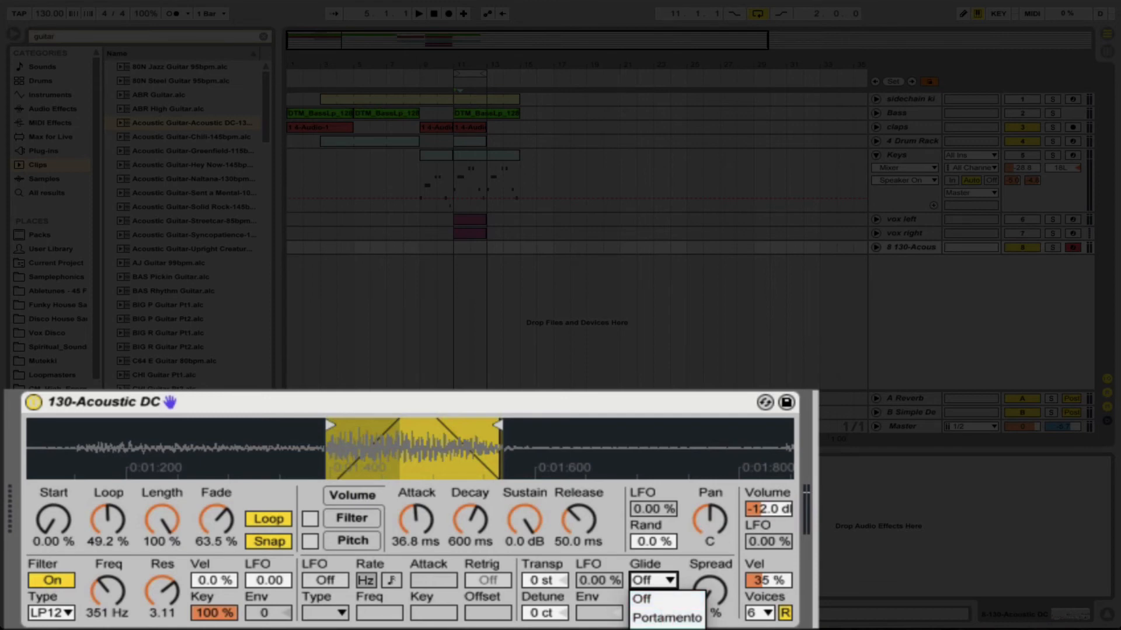
click(659, 617)
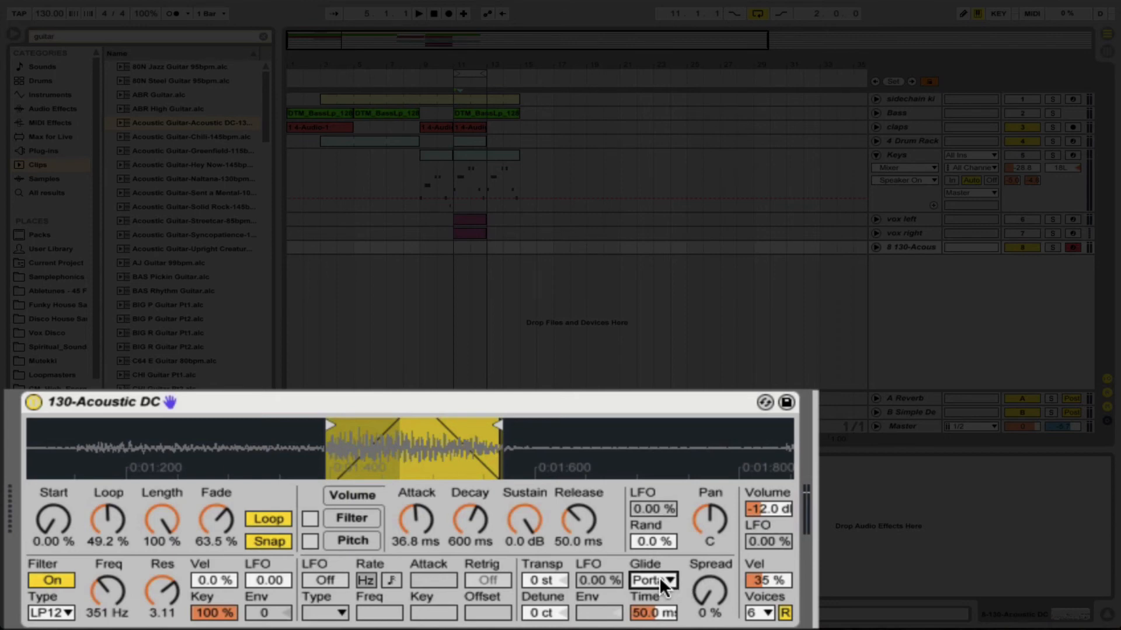
click(659, 615)
drag(660, 614, 660, 551)
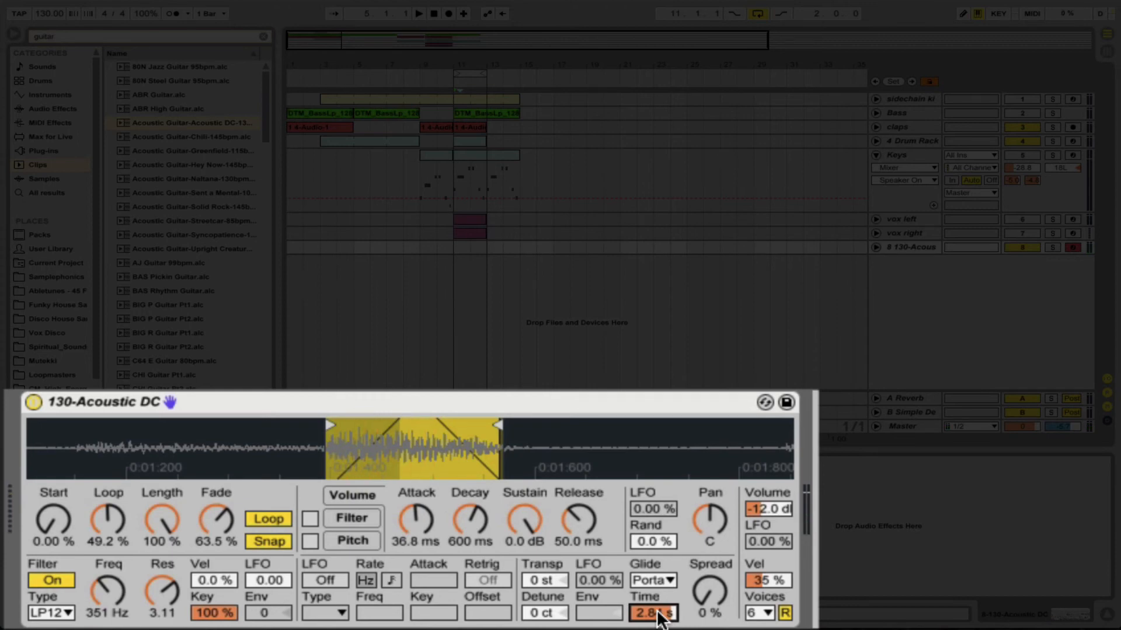
drag(659, 616, 659, 560)
Step: Switch the glide mode to Glide and try a time of 2.37 s before reducing it to 0.10 ms
click(664, 578)
click(661, 624)
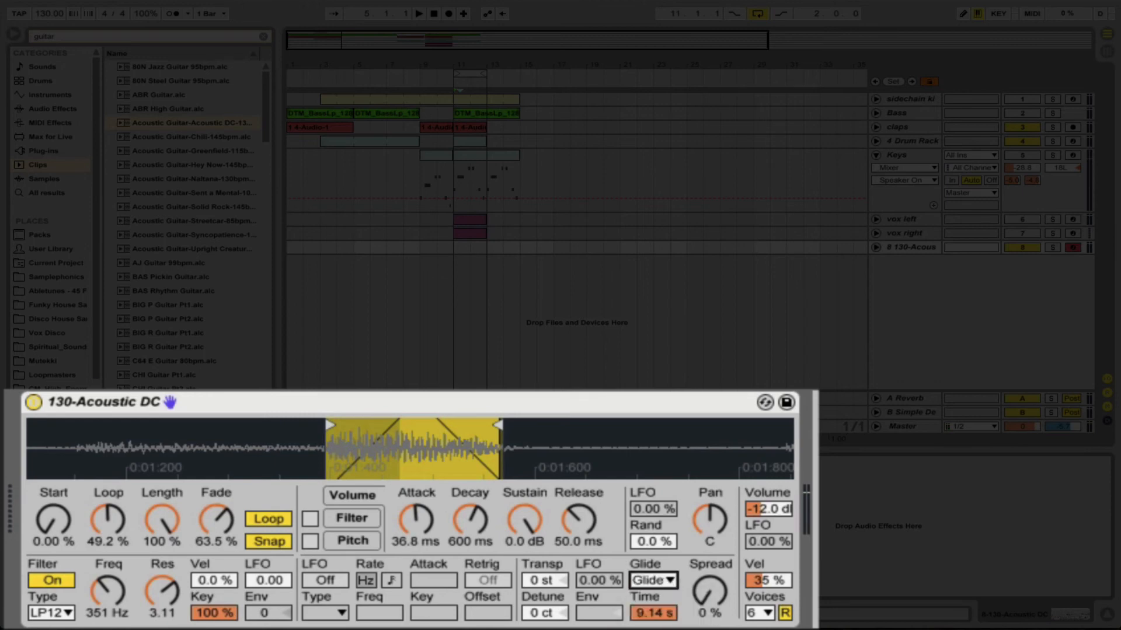
click(664, 613)
text(2.37)
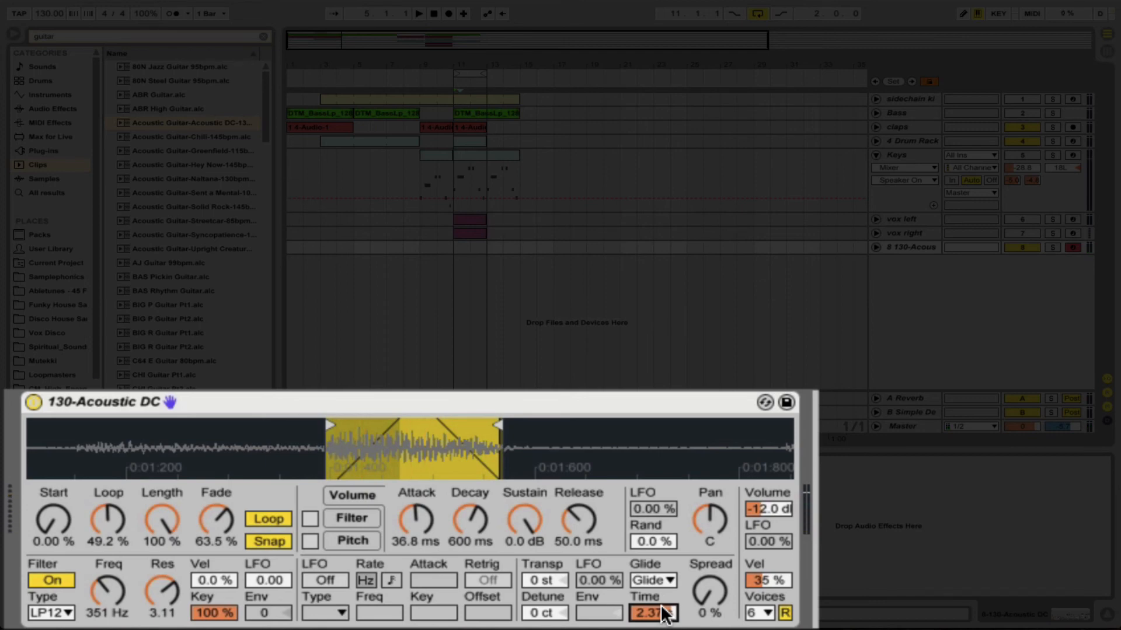
drag(661, 607, 661, 629)
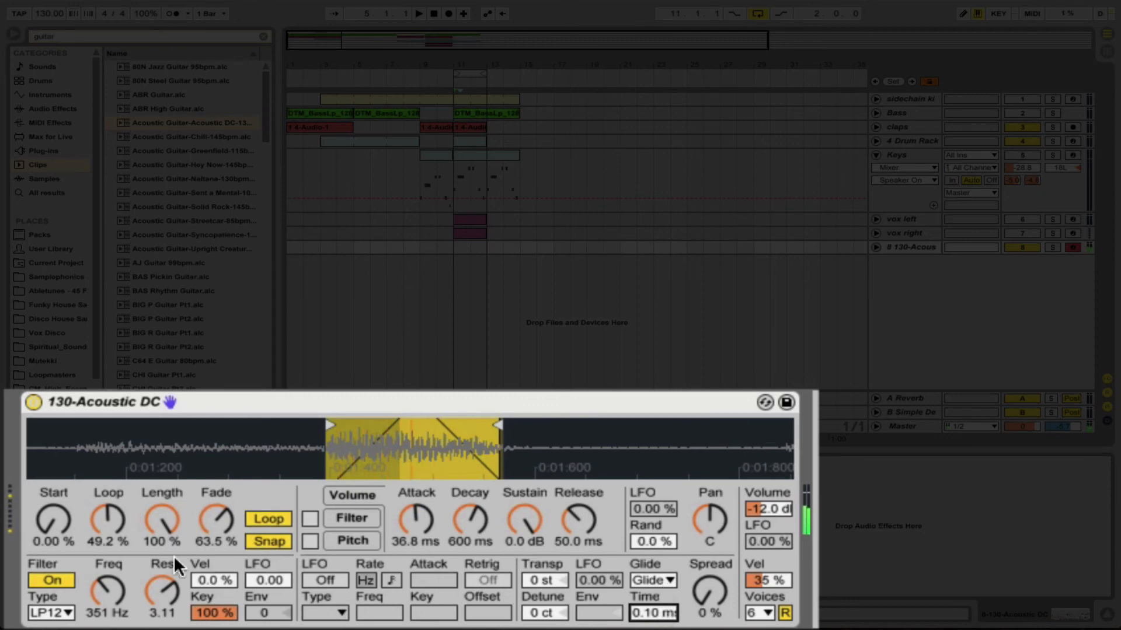
Step: Raise the filter cutoff to 659 Hz and enable the LFO, with filter modulation of 15.6 from the LFO and 59 % from velocity
drag(121, 560, 121, 522)
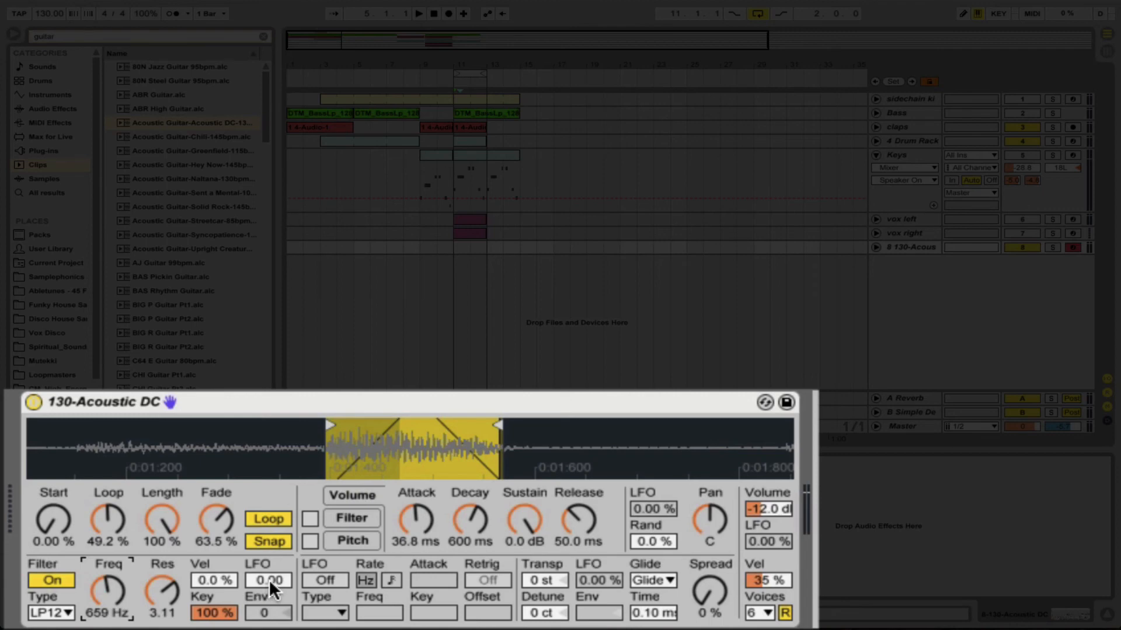
click(320, 580)
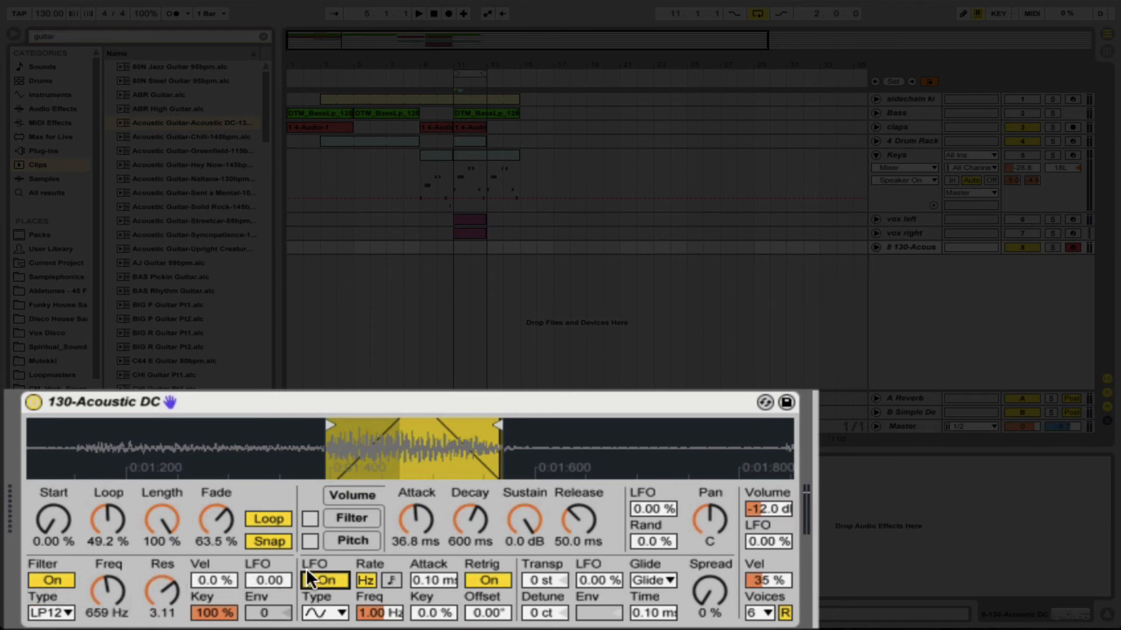
drag(264, 575, 264, 549)
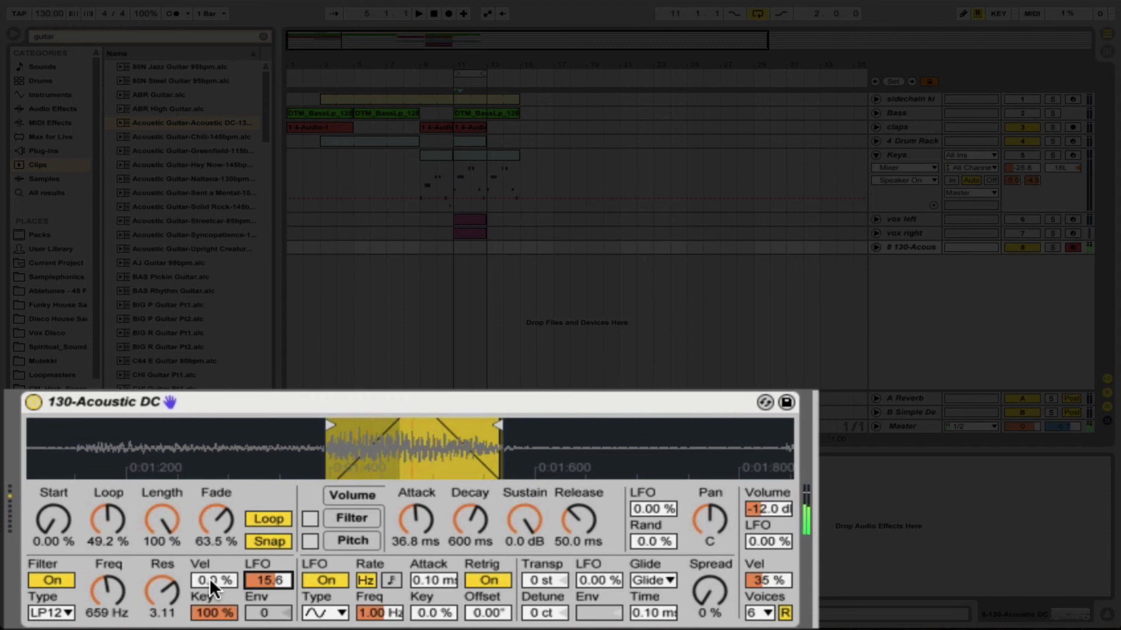
drag(209, 578, 209, 550)
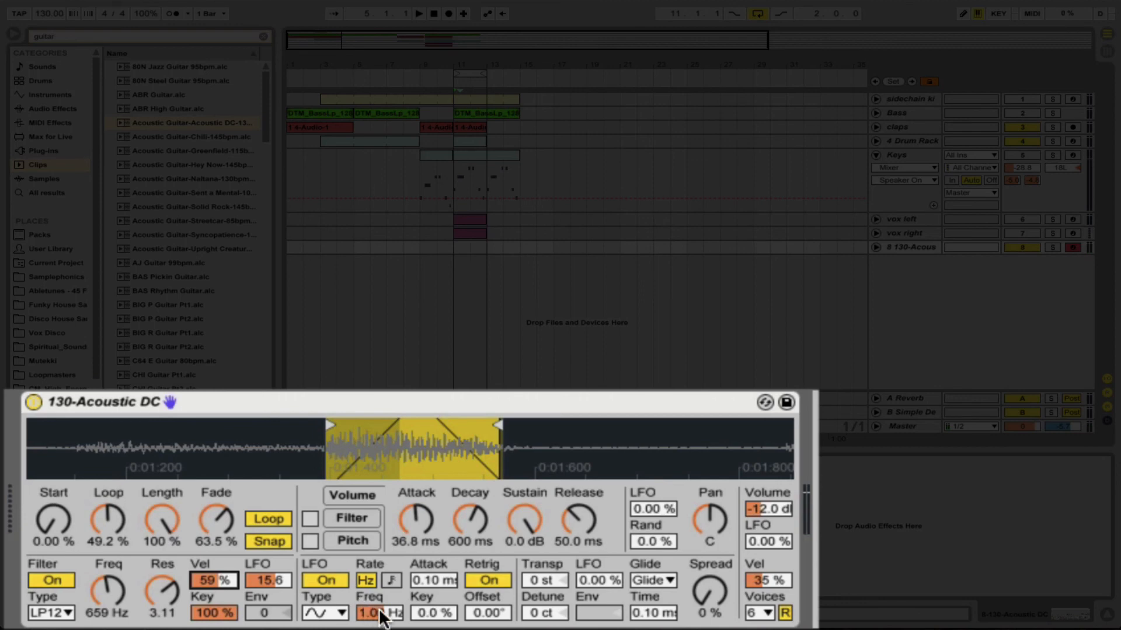
Step: Try an LFO rate of 5.54 Hz, then sync the guitar Simpler's LFO to beats
mouse_move(374, 613)
mouse_down()
mouse_move(374, 629)
mouse_move(374, 611)
mouse_up()
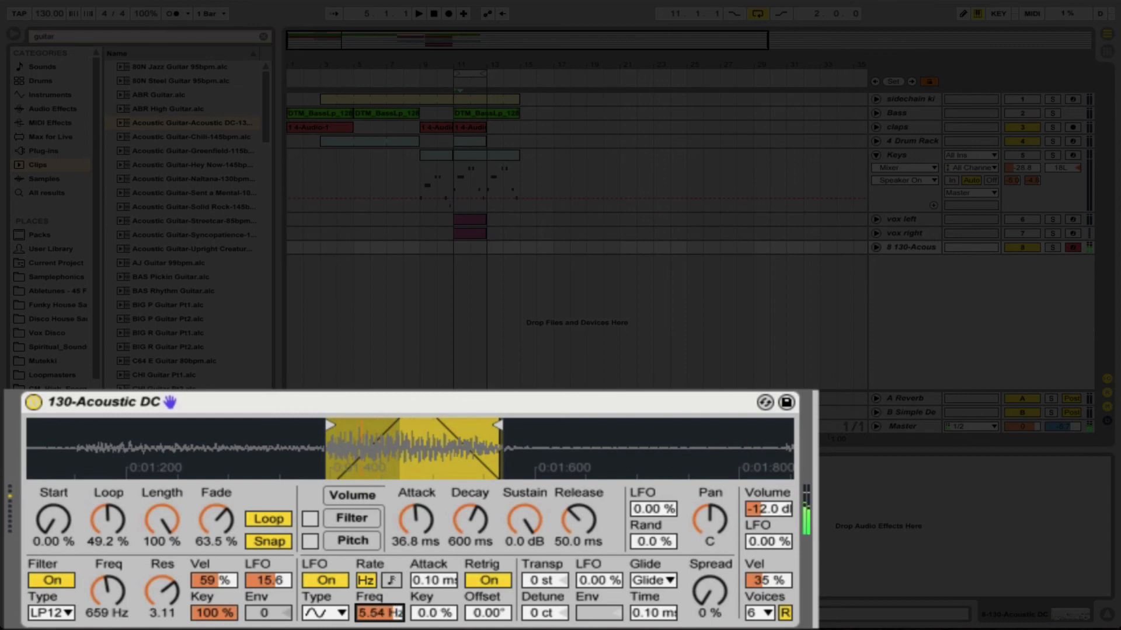
click(391, 579)
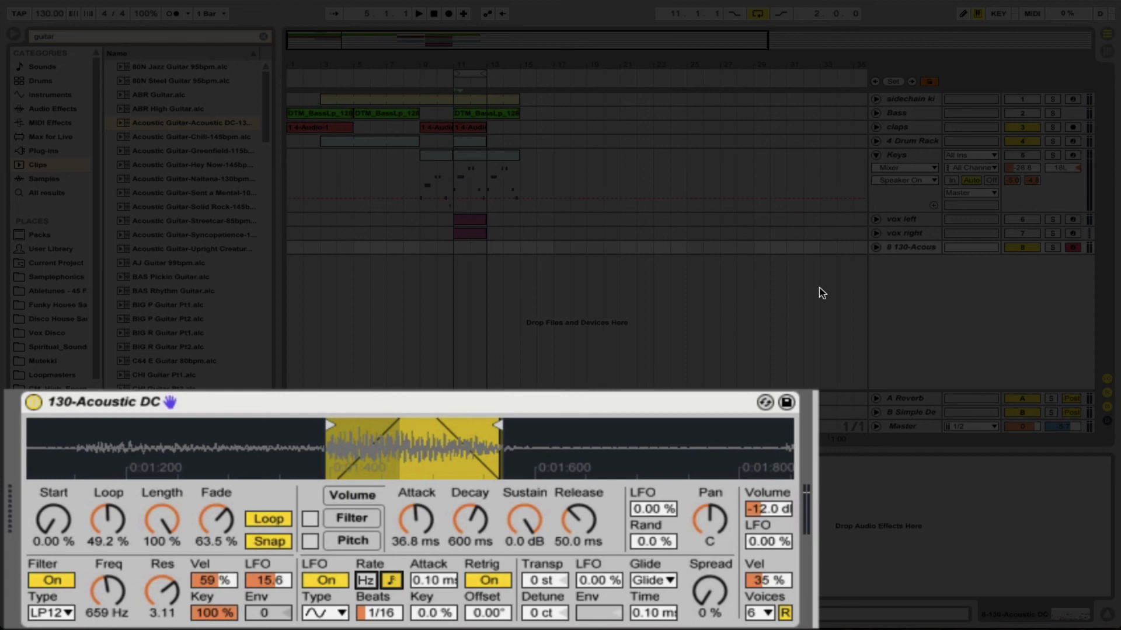
Step: Solo the drum rack and guitar tracks for playback and set the synced LFO rate to 1/4
click(1051, 141)
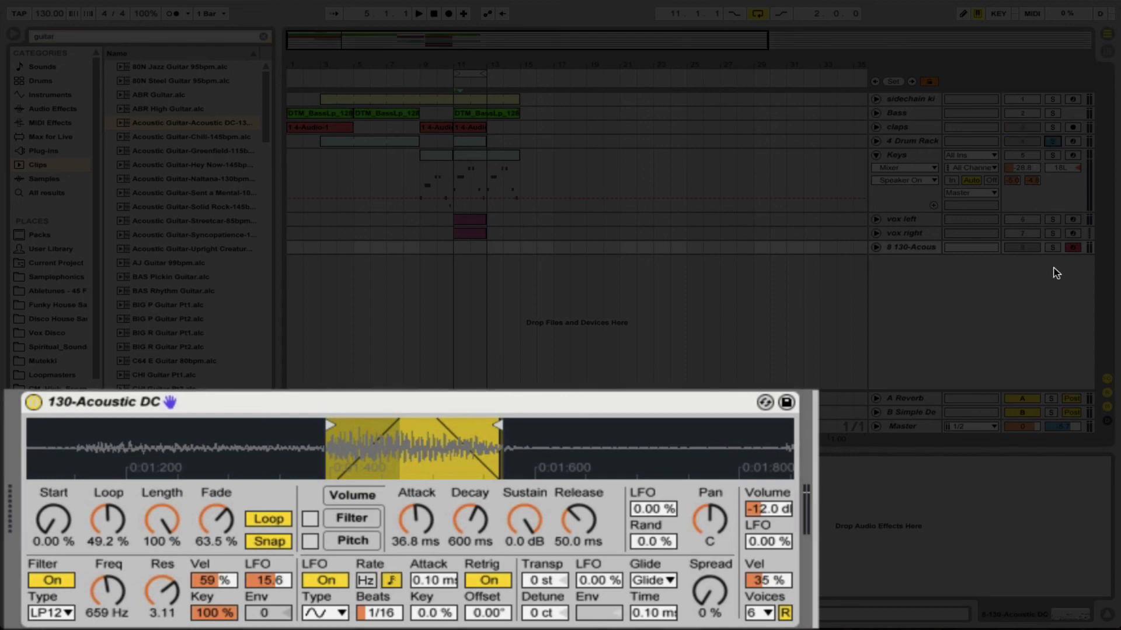
click(1052, 247)
key(space)
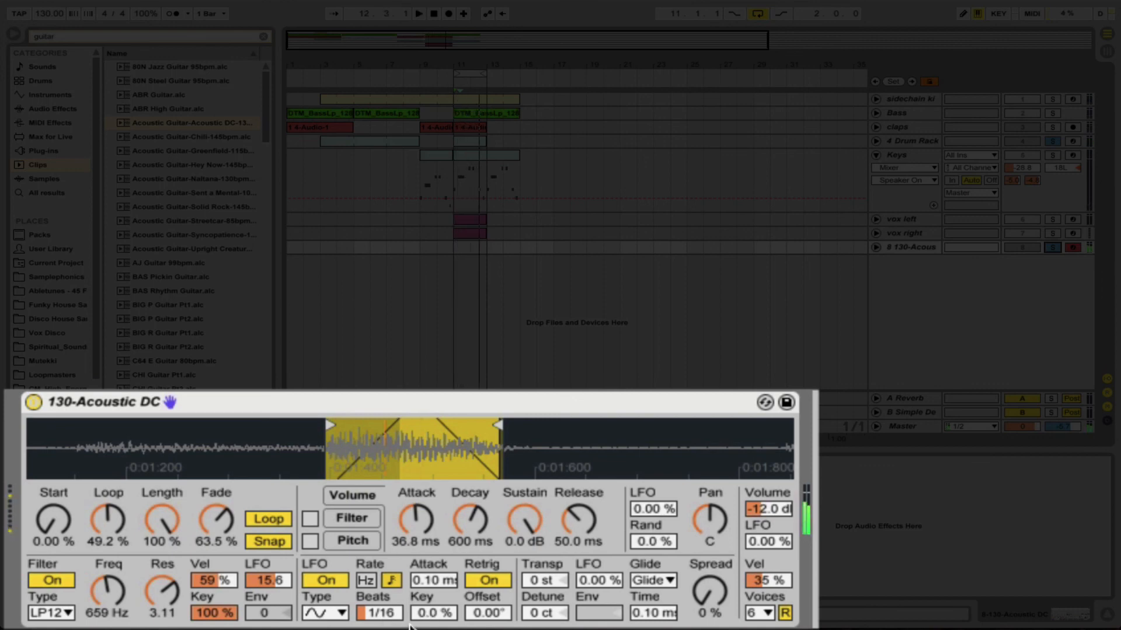
click(379, 618)
mouse_move(380, 617)
mouse_down()
mouse_move(379, 607)
mouse_move(377, 619)
mouse_up()
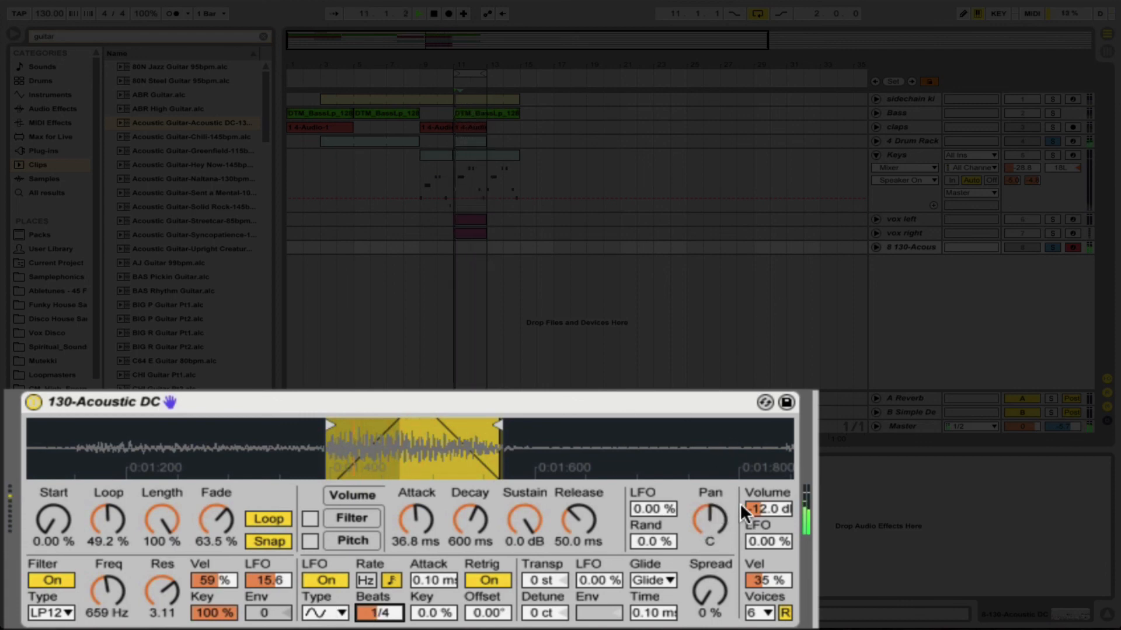
Step: Lower the guitar Simpler's volume to -15.2 dB and its filter velocity modulation to 17 %, and stop playback
mouse_move(762, 505)
mouse_down()
mouse_move(762, 516)
mouse_move(762, 504)
mouse_up()
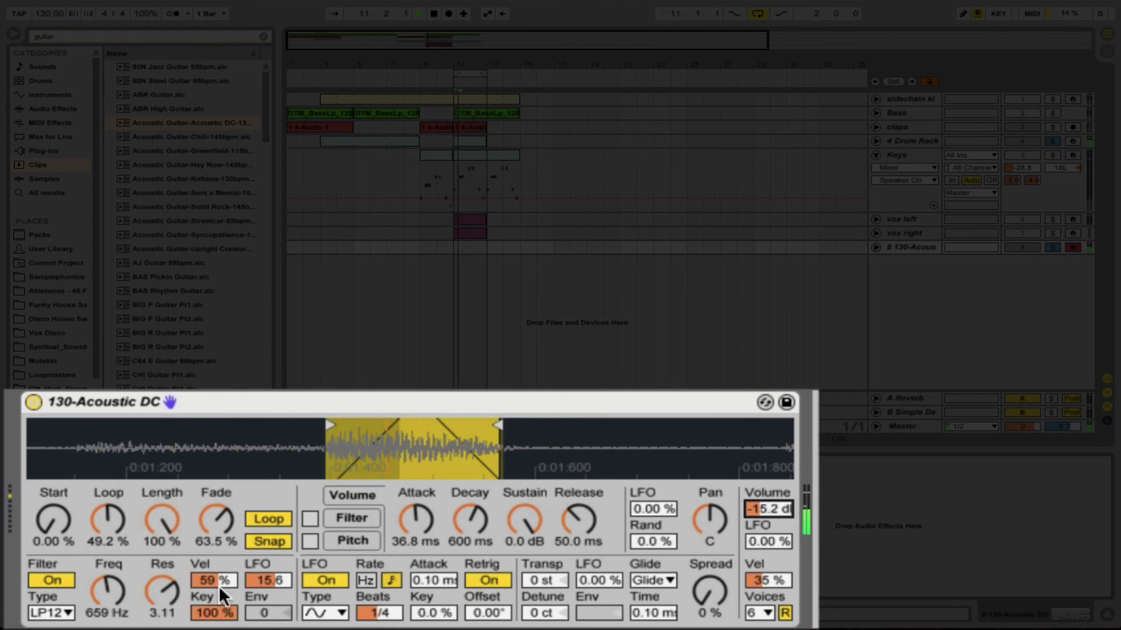
drag(218, 586, 218, 611)
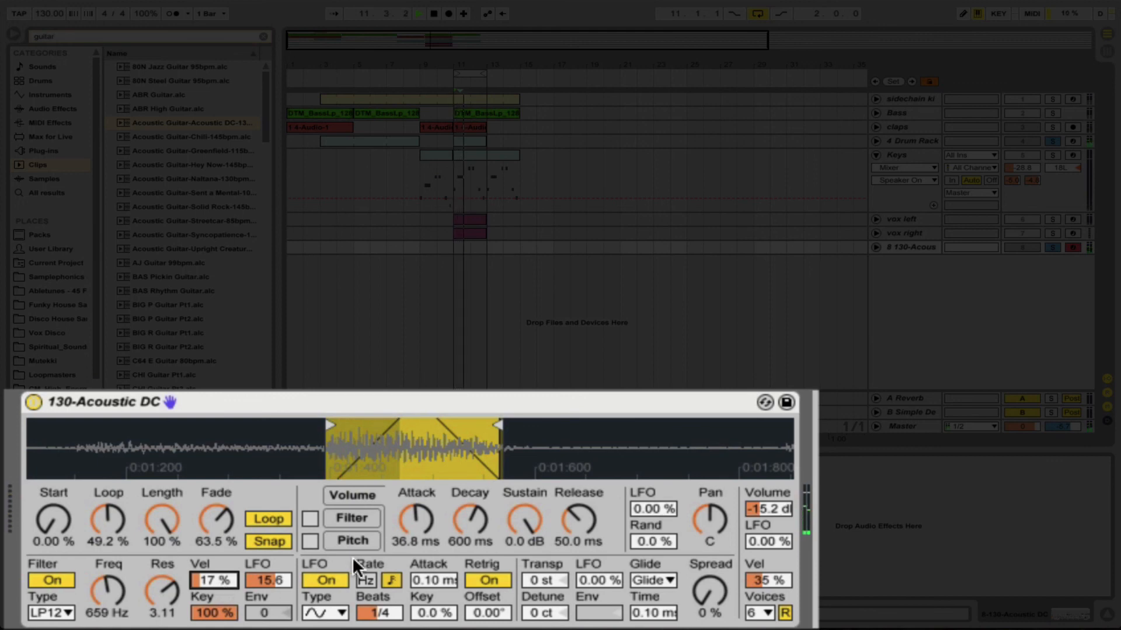
key(space)
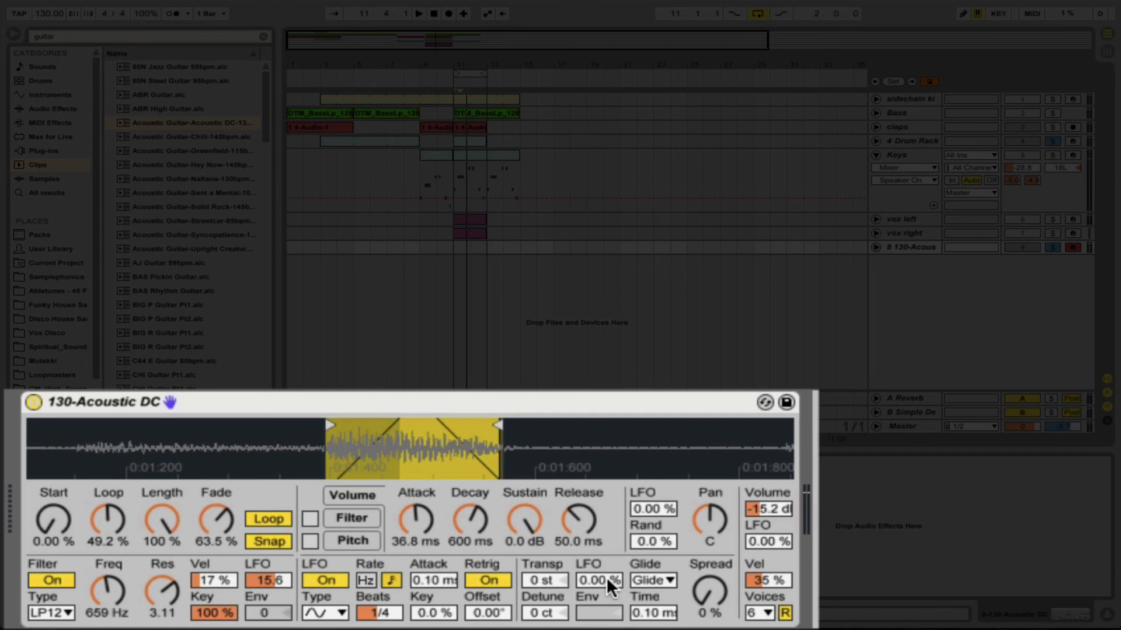
Step: Try a pitch LFO amount of 100 % before reducing it to 3.52 %, and set the glide time to 514 ms
drag(607, 578, 608, 435)
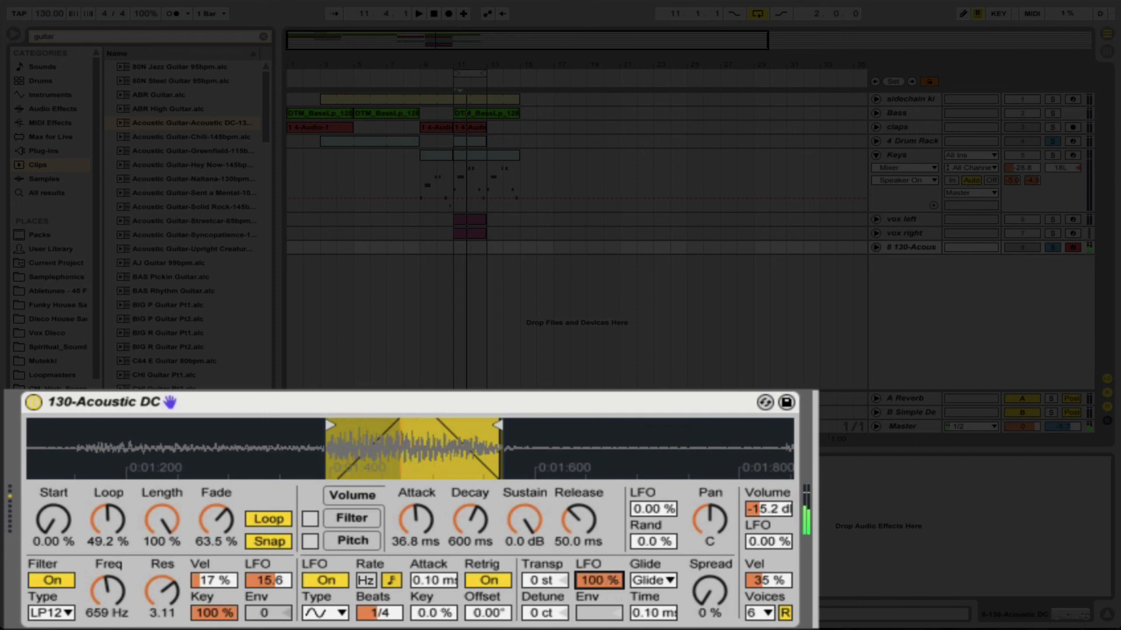
mouse_move(603, 580)
mouse_down()
mouse_move(603, 626)
mouse_move(608, 578)
mouse_up()
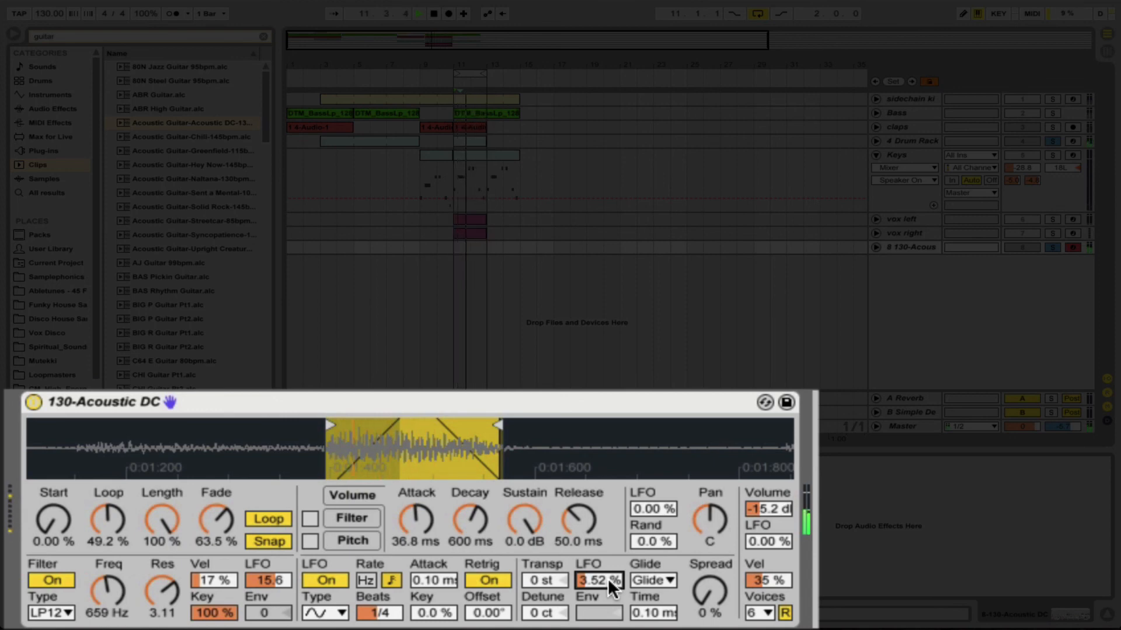
click(661, 611)
drag(652, 618, 652, 560)
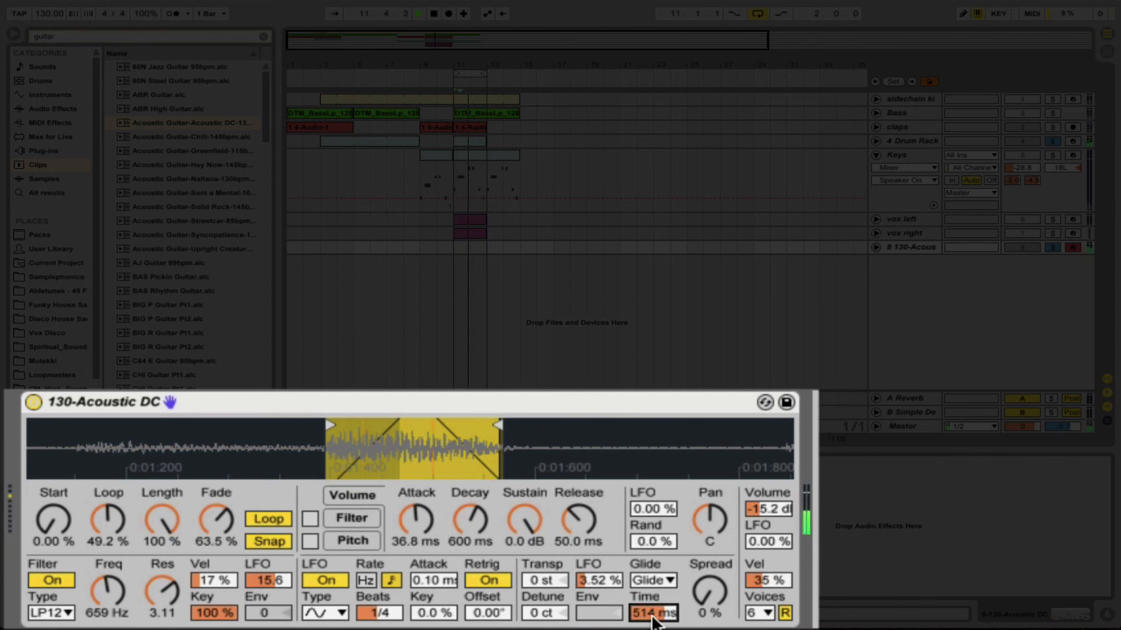